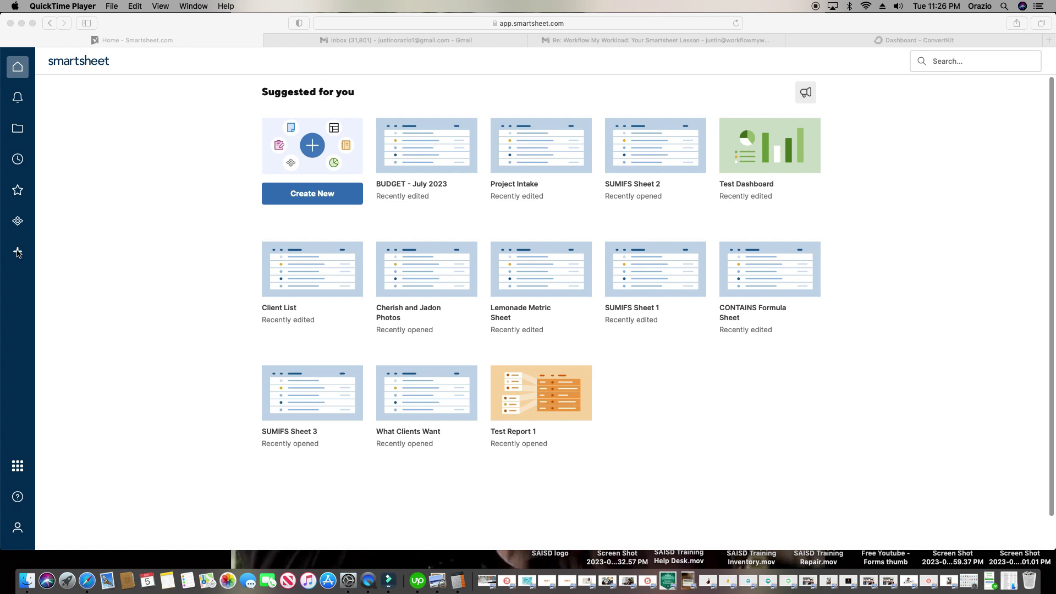
# Step: Create a new blank sheet named 'Gantt chart - How To Make Cereal'
pyautogui.click(18, 255)
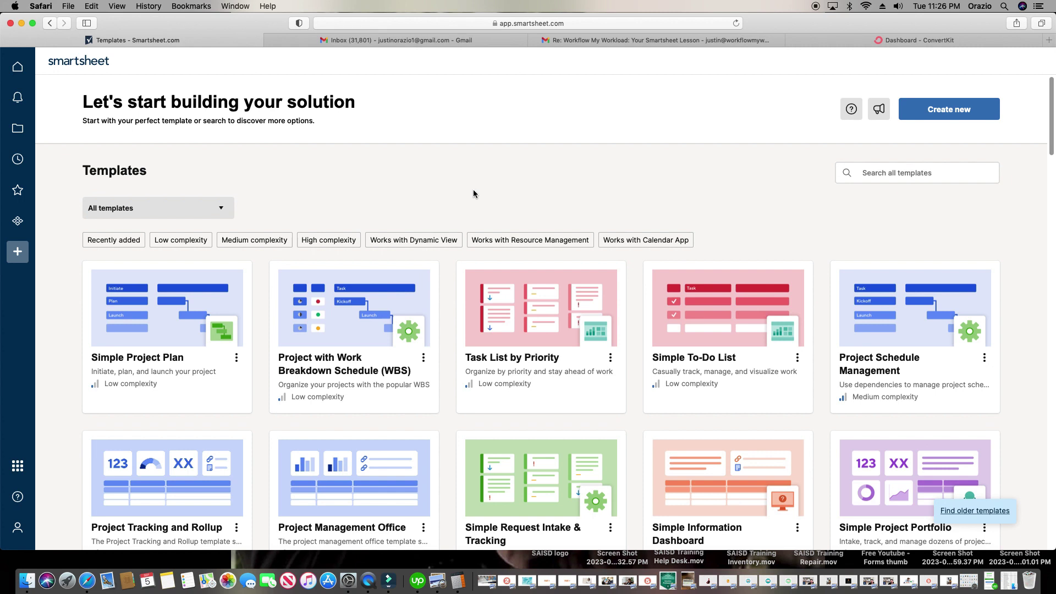
pyautogui.click(927, 116)
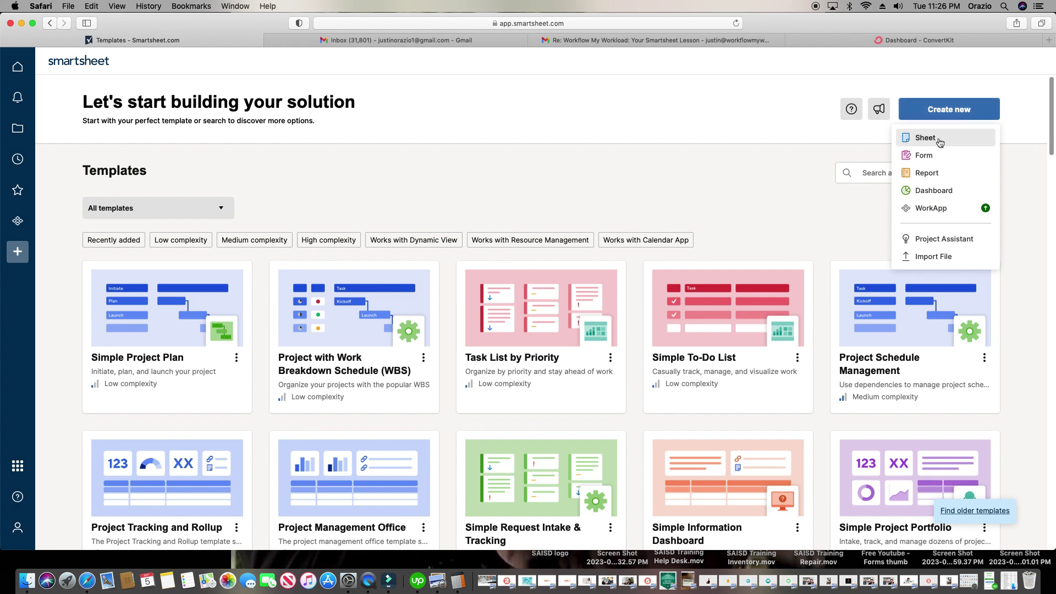
pyautogui.click(944, 138)
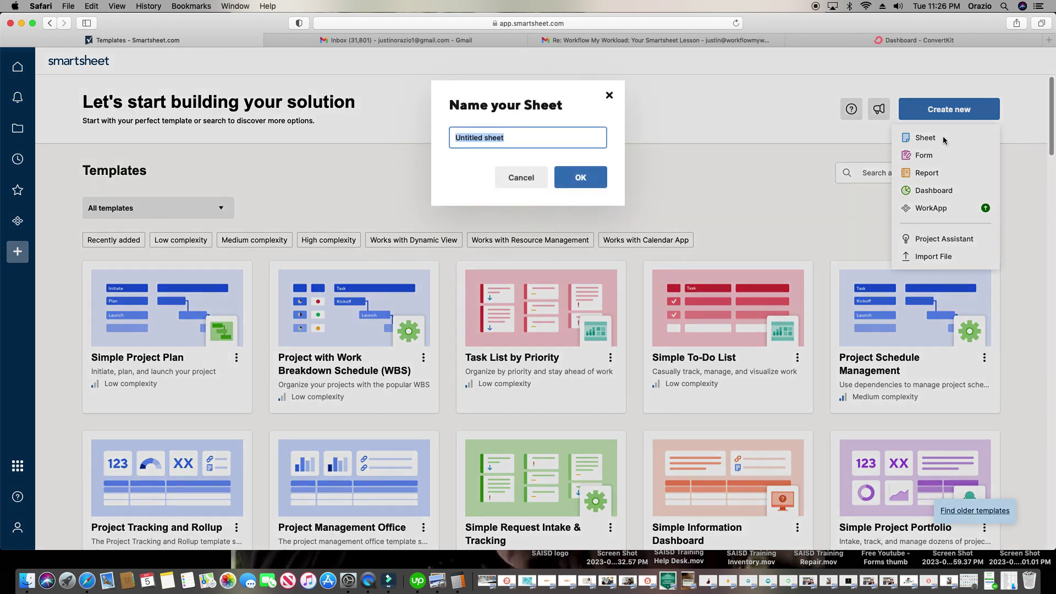
pyautogui.write('Gantt Chart')
pyautogui.press('BackSpace')
pyautogui.press('BackSpace')
pyautogui.press('BackSpace')
pyautogui.press('BackSpace')
pyautogui.press('BackSpace')
pyautogui.write('chart - How To Make ')
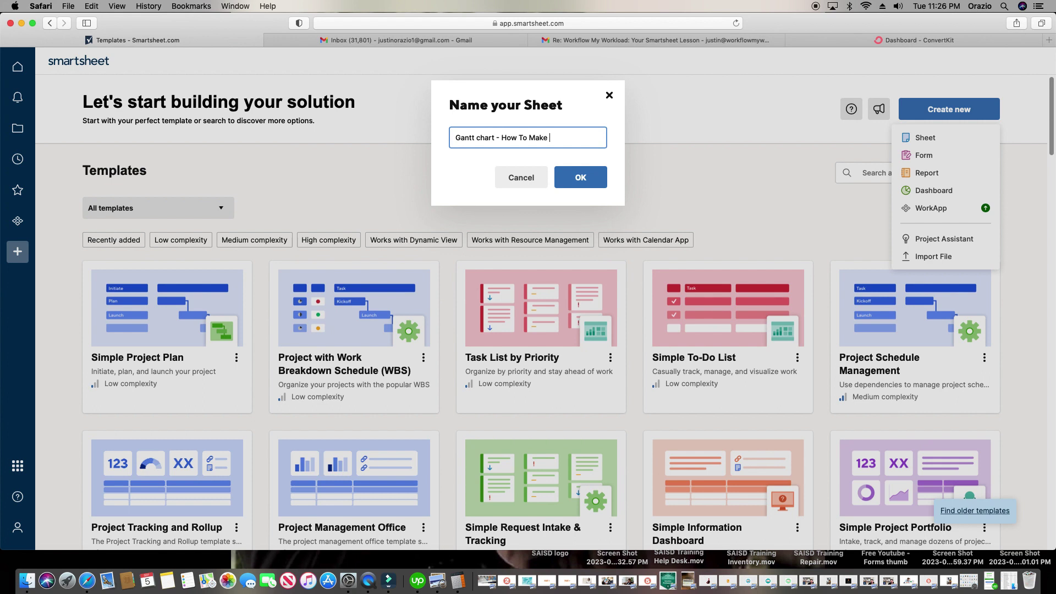
pyautogui.write('Cerearl')
pyautogui.press('BackSpace')
pyautogui.press('BackSpace')
pyautogui.click(594, 177)
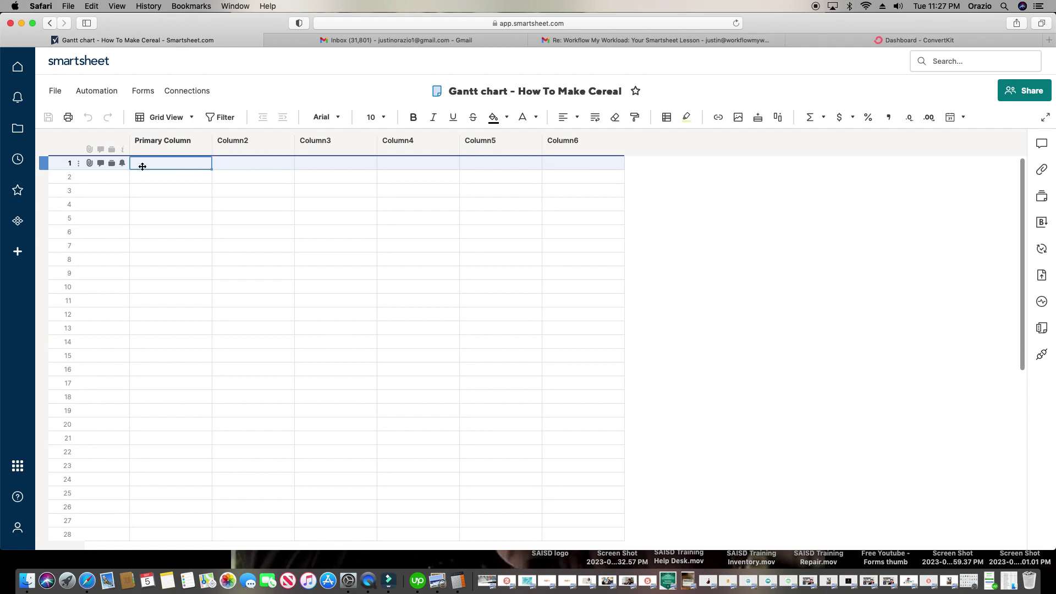
# Step: Enter 'Project Cereal' in row 1's first cell with a black fill and font size 12
pyautogui.click(173, 163)
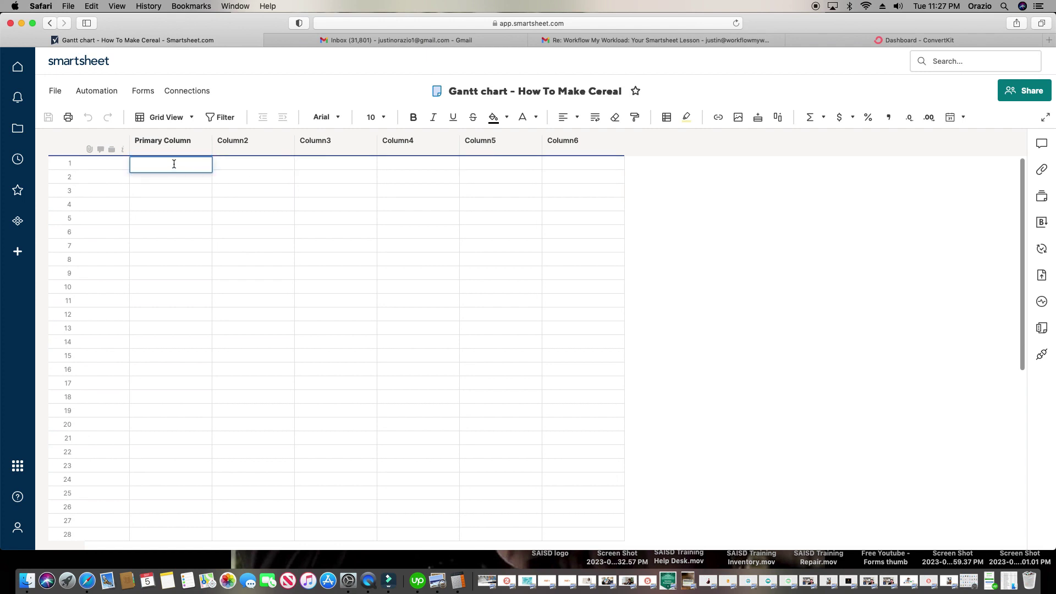
pyautogui.write('Project Cereal')
pyautogui.press('Return')
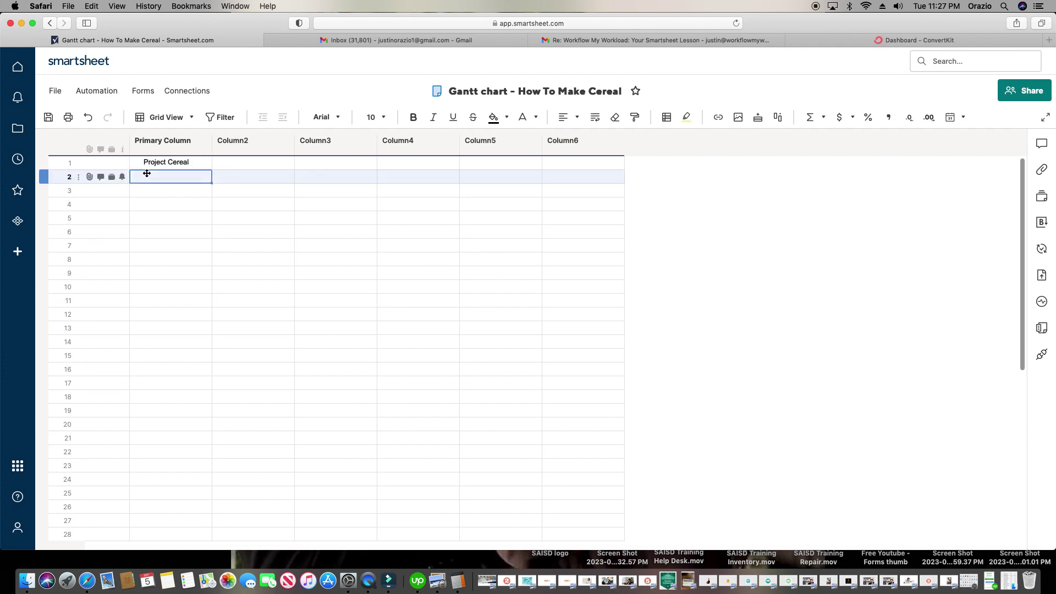
pyautogui.click(493, 117)
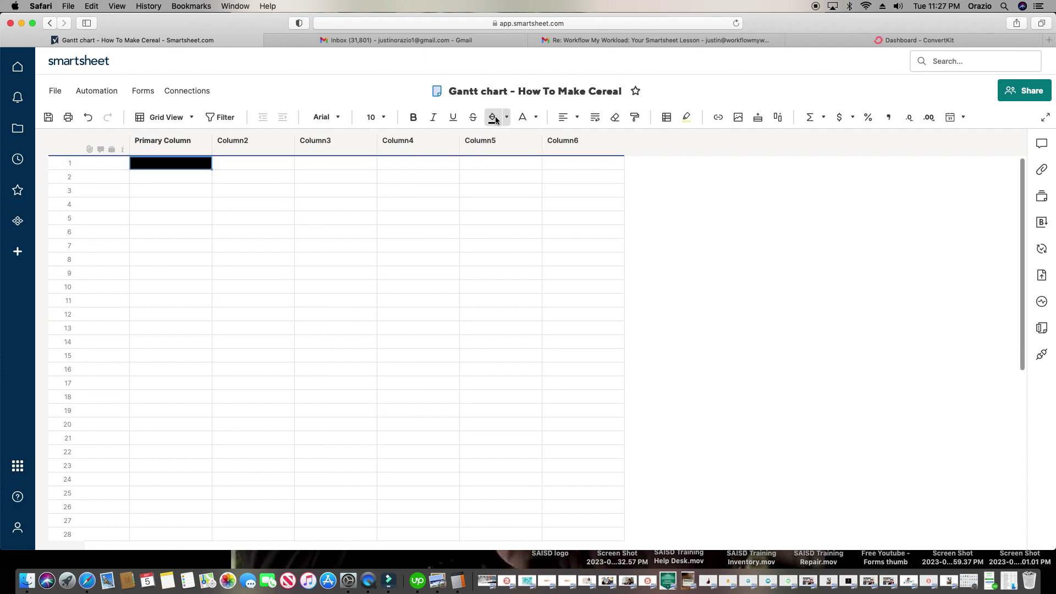
pyautogui.click(369, 119)
pyautogui.click(372, 177)
pyautogui.click(387, 118)
pyautogui.click(372, 199)
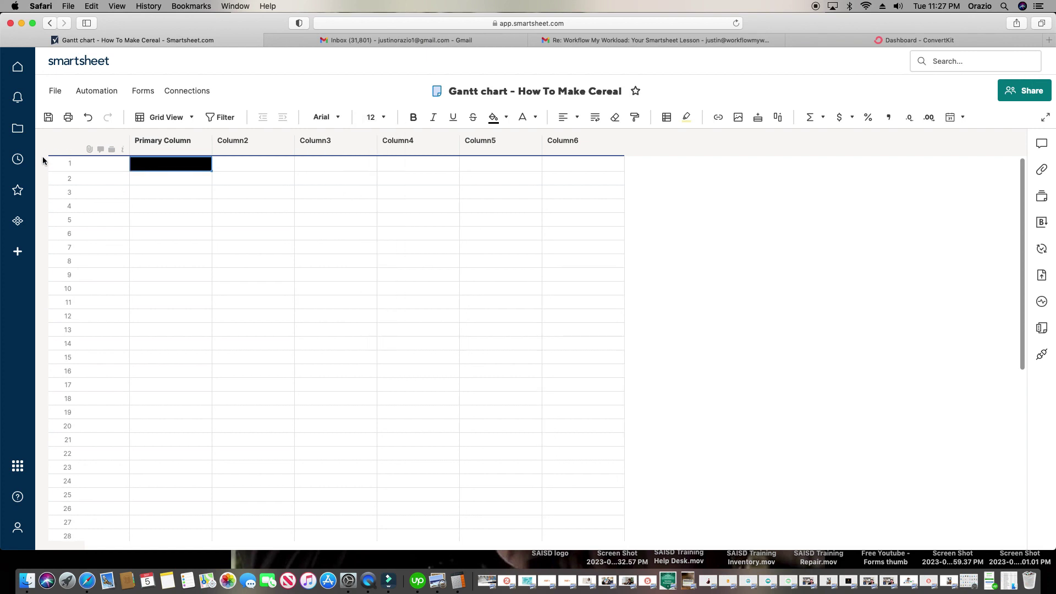
# Step: Fill all of row 1 black with white text, then start editing row 2's first cell
pyautogui.click(48, 164)
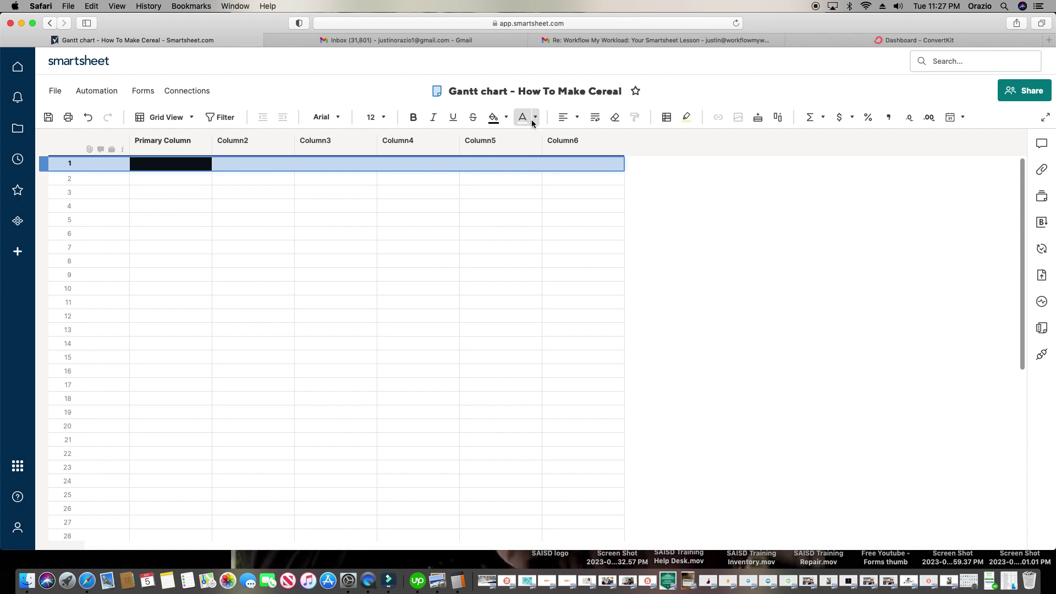
pyautogui.click(493, 118)
pyautogui.click(522, 117)
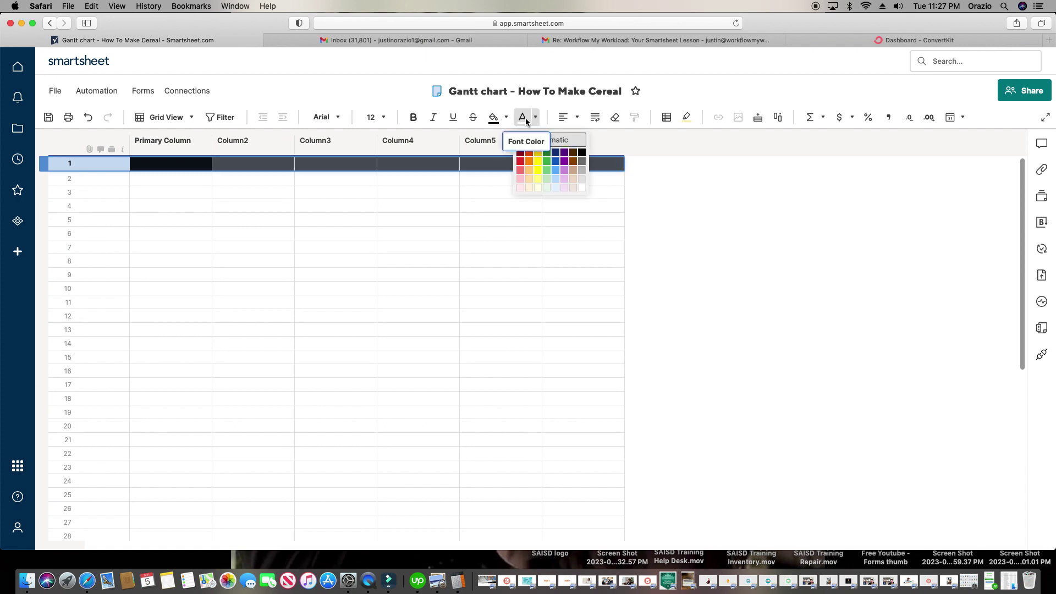
pyautogui.click(521, 120)
pyautogui.click(316, 306)
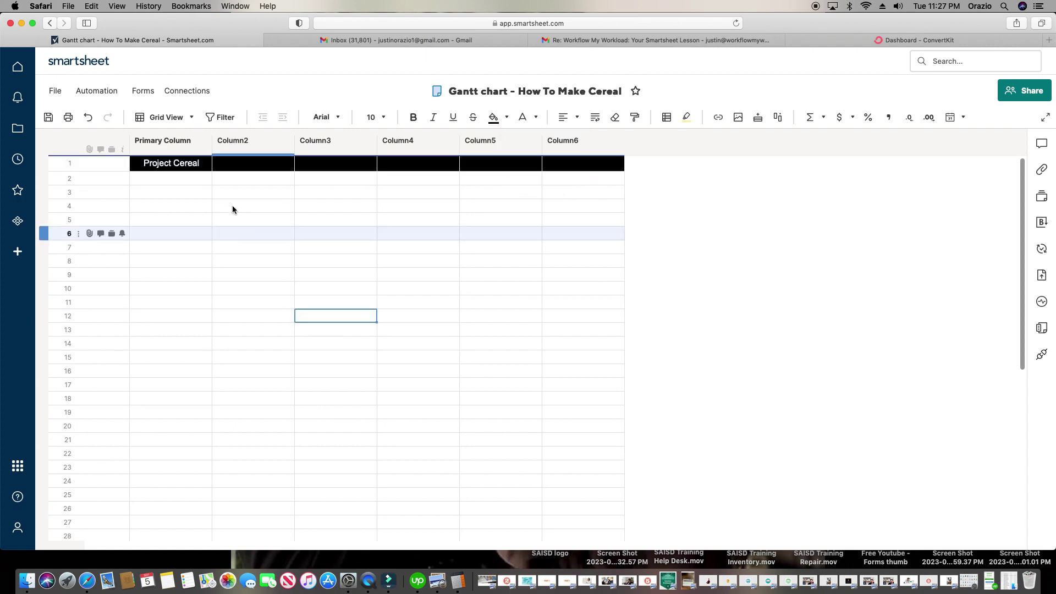
pyautogui.click(191, 180)
pyautogui.click(191, 177)
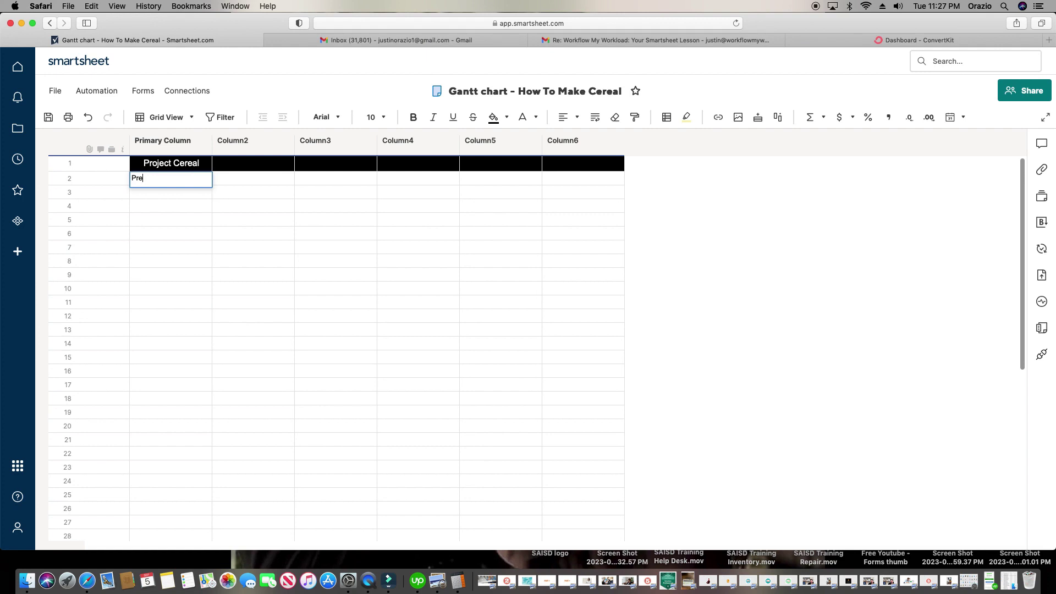
# Step: Enter the phase names Prep, Create and Eat in rows 2, 4 and 6
pyautogui.press('Return')
pyautogui.press('Return')
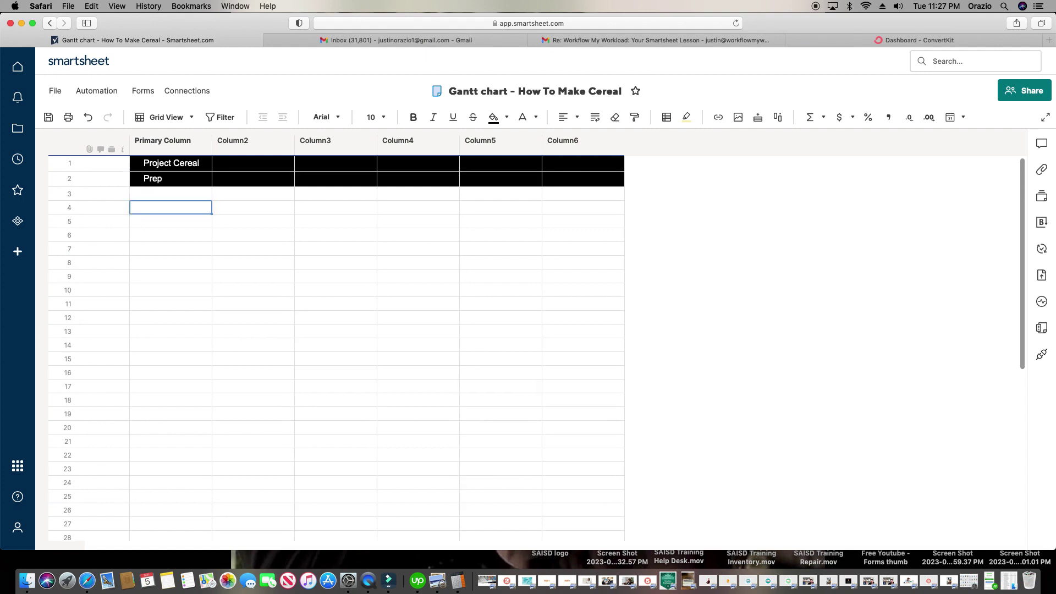
pyautogui.write('Create')
pyautogui.press('Return')
pyautogui.press('Return')
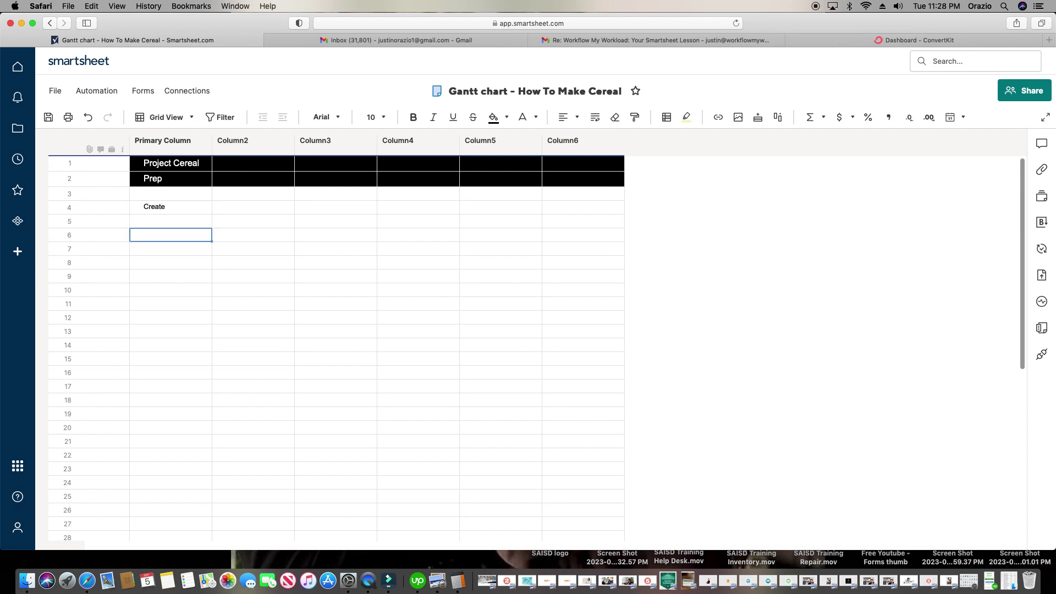
pyautogui.write('Eat')
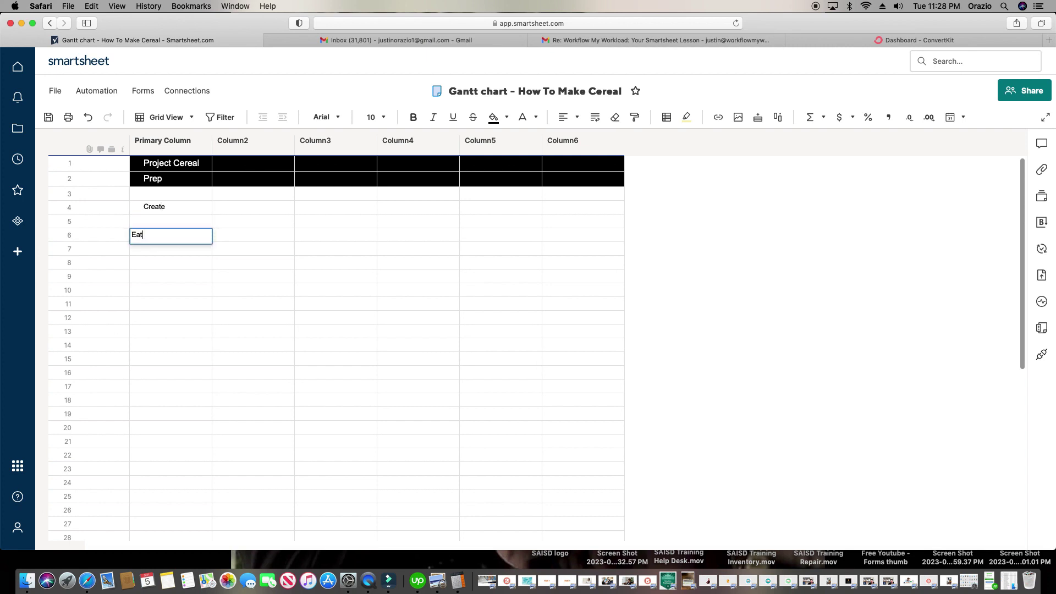
pyautogui.press('Tab')
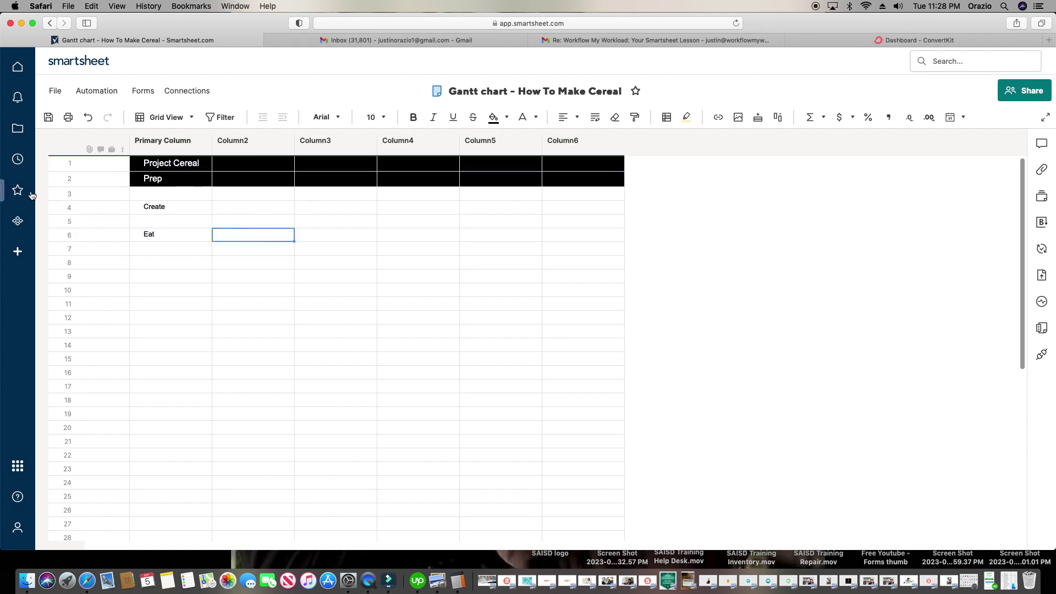
# Step: Reset row 2 to a white fill, dark text and font size 10
pyautogui.click(69, 178)
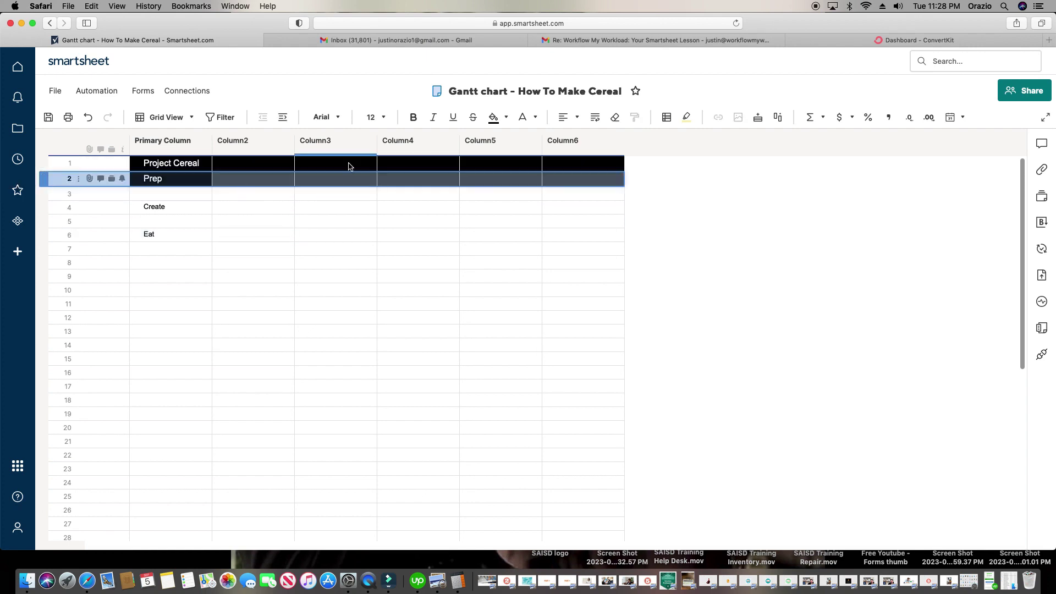
pyautogui.click(506, 122)
pyautogui.click(554, 188)
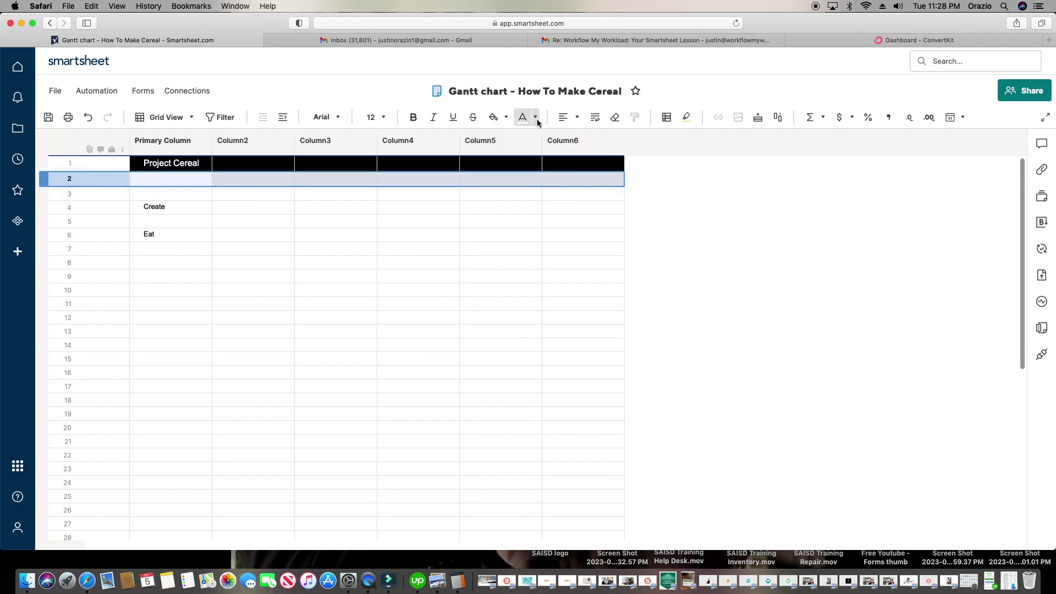
pyautogui.click(536, 118)
pyautogui.click(584, 158)
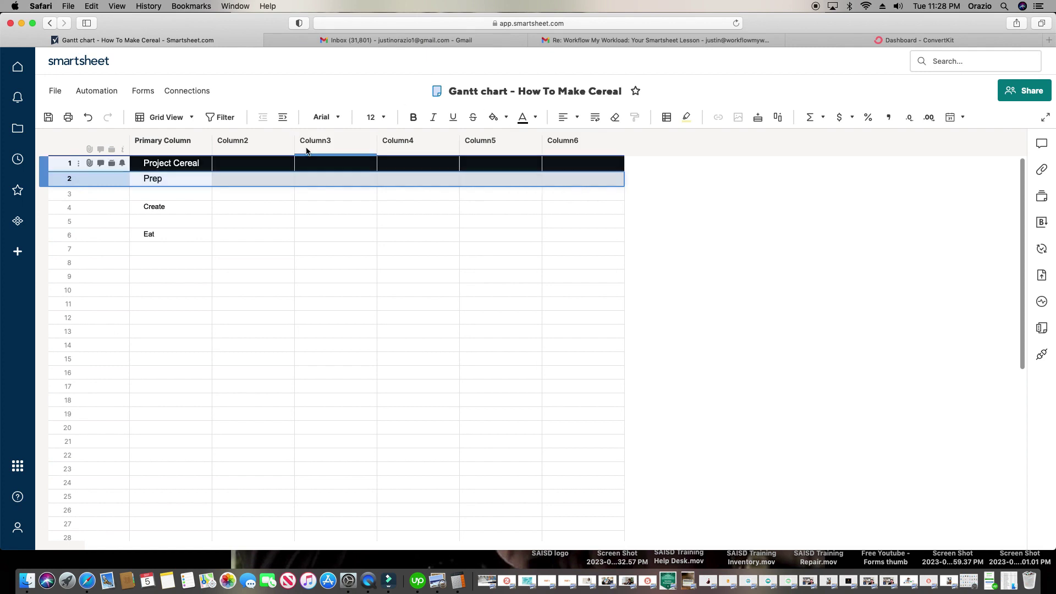
pyautogui.click(383, 117)
pyautogui.click(372, 177)
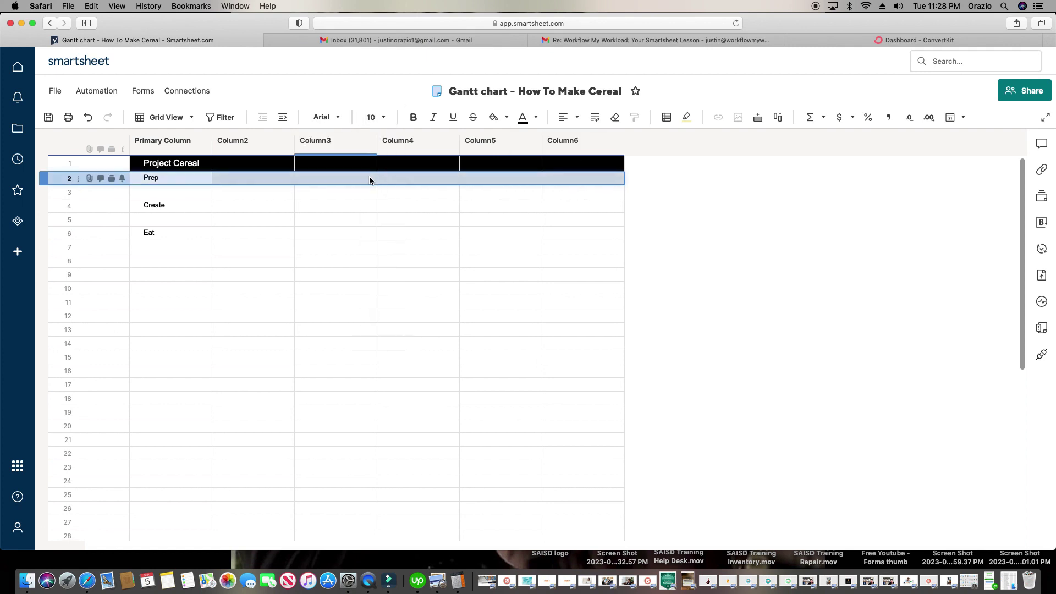
pyautogui.click(336, 233)
# Step: Make the Prep row bold with a blue fill
pyautogui.click(41, 178)
pyautogui.click(412, 117)
pyautogui.click(507, 118)
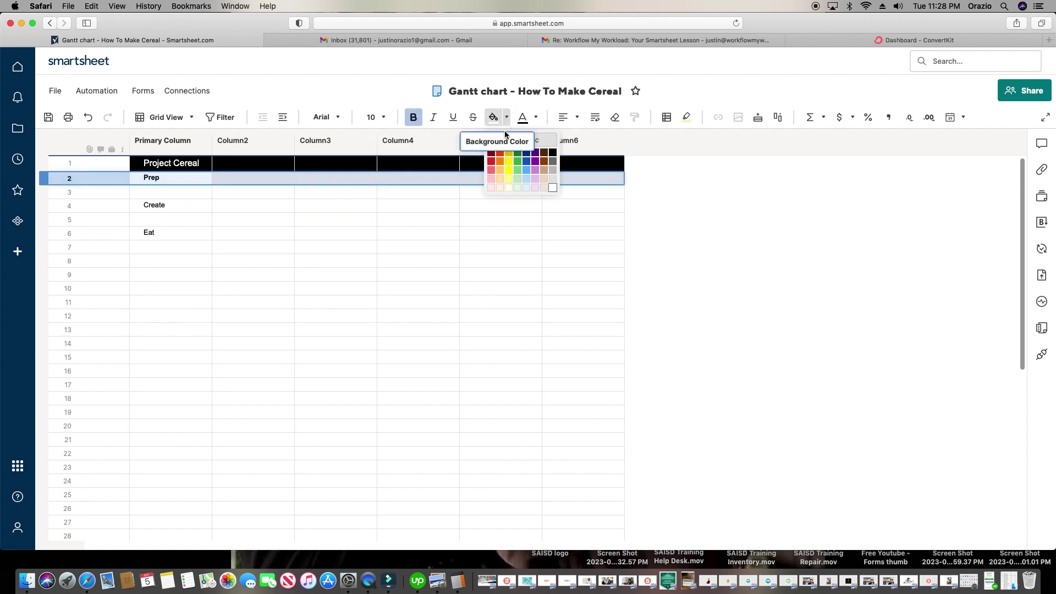
pyautogui.click(527, 170)
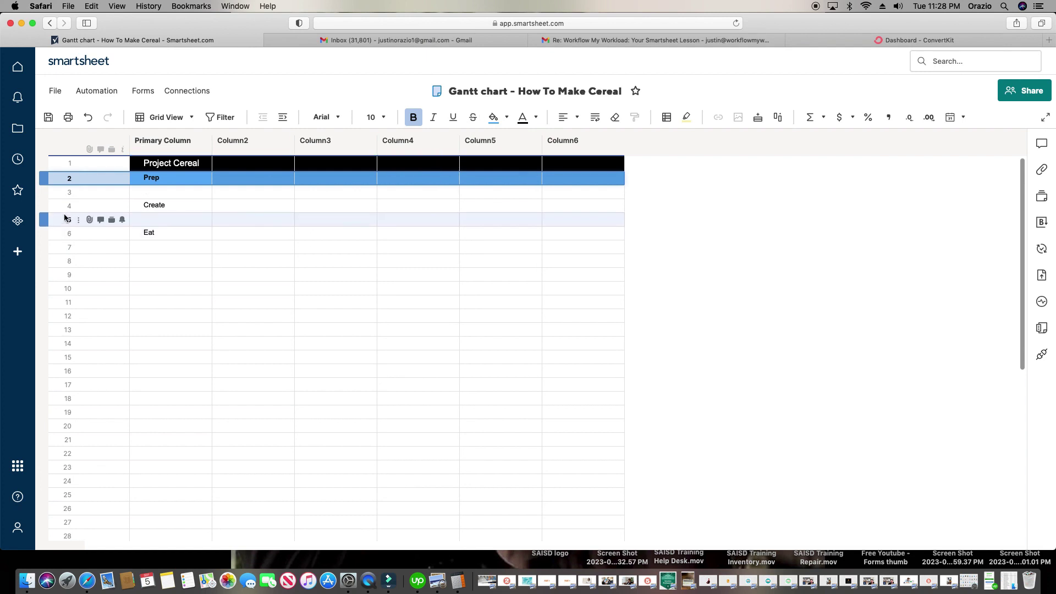
# Step: Fill the Create row with a strong orange
pyautogui.click(44, 207)
pyautogui.click(506, 117)
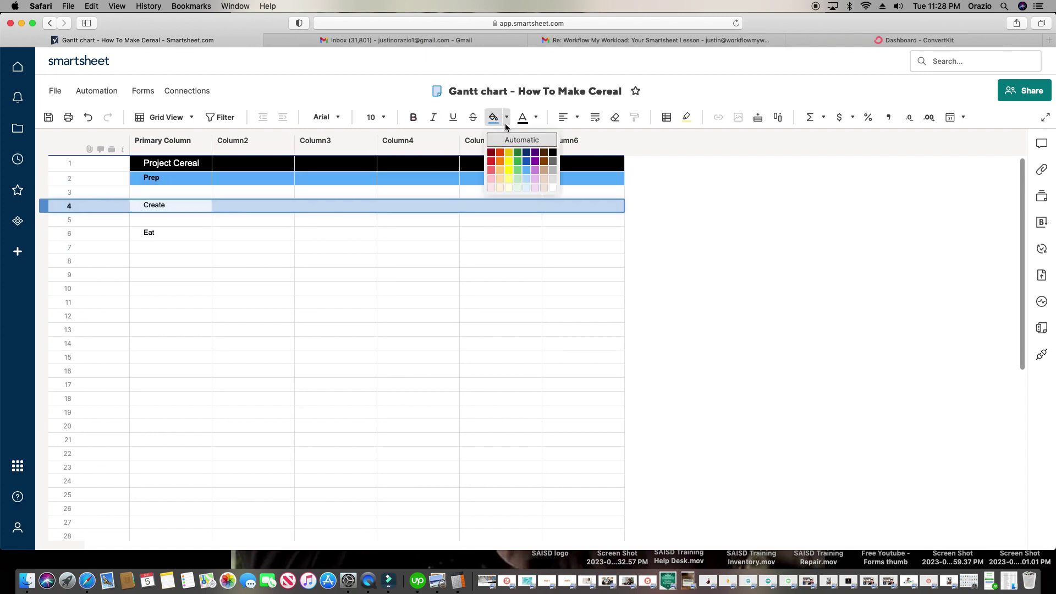
pyautogui.click(500, 170)
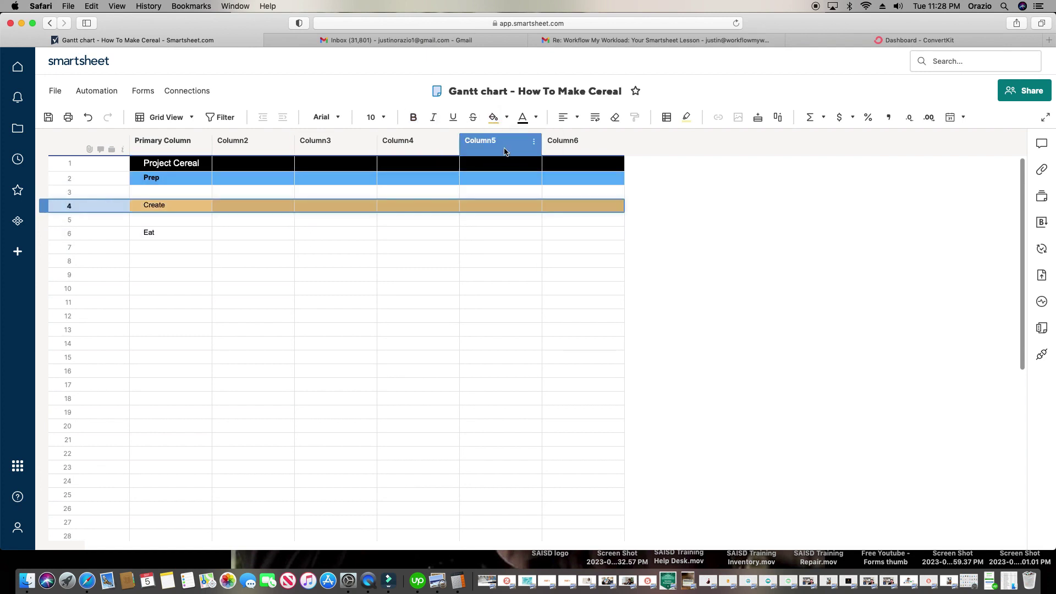
pyautogui.click(506, 117)
pyautogui.click(500, 164)
pyautogui.click(438, 234)
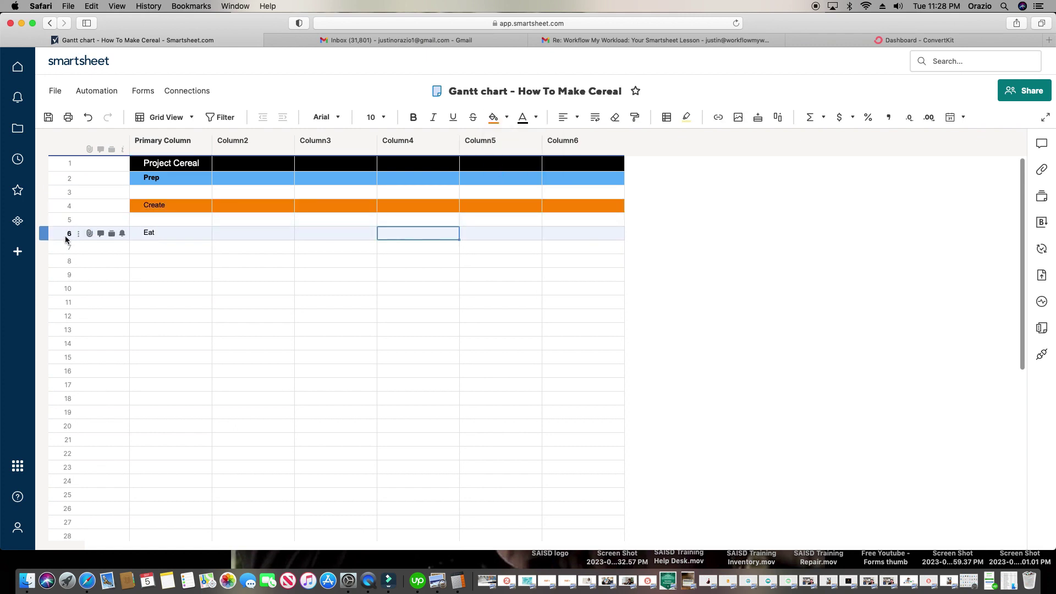
# Step: Fill the Eat row purple and make the Eat and Create labels bold
pyautogui.click(44, 233)
pyautogui.click(506, 117)
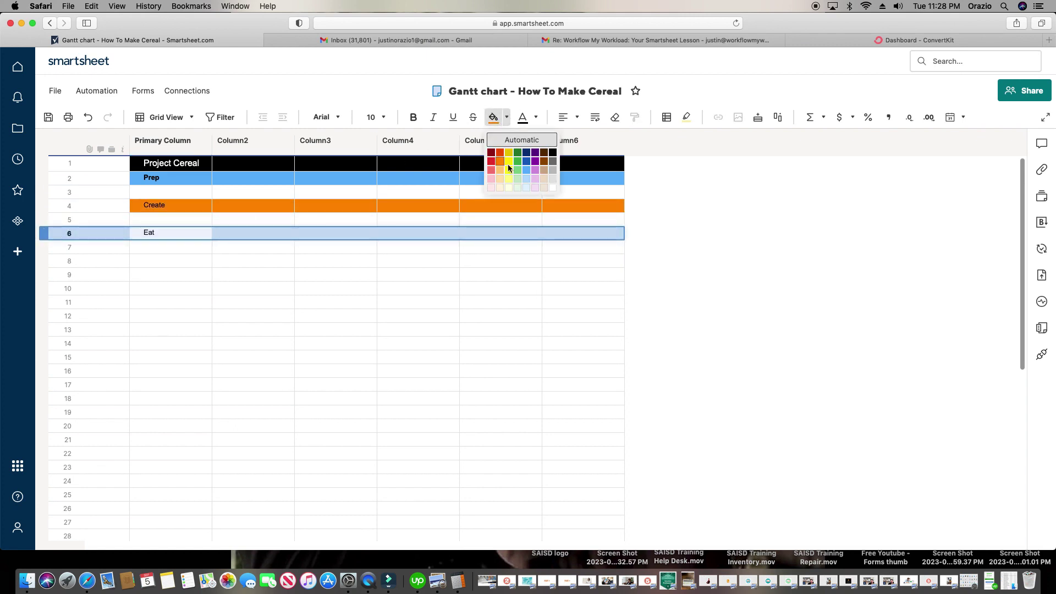
pyautogui.click(533, 170)
pyautogui.click(382, 301)
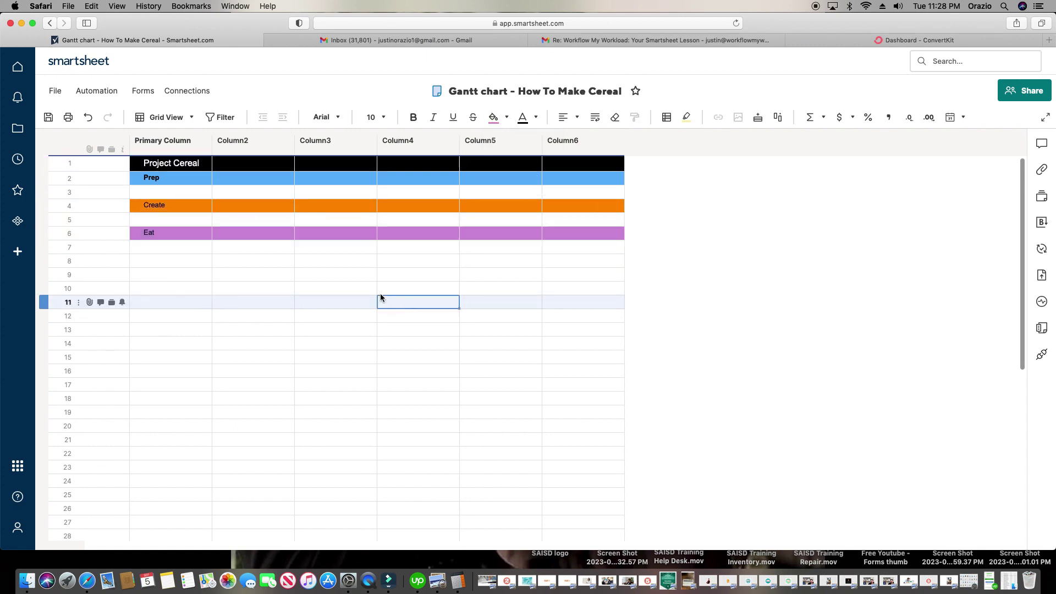
pyautogui.click(189, 233)
pyautogui.click(415, 118)
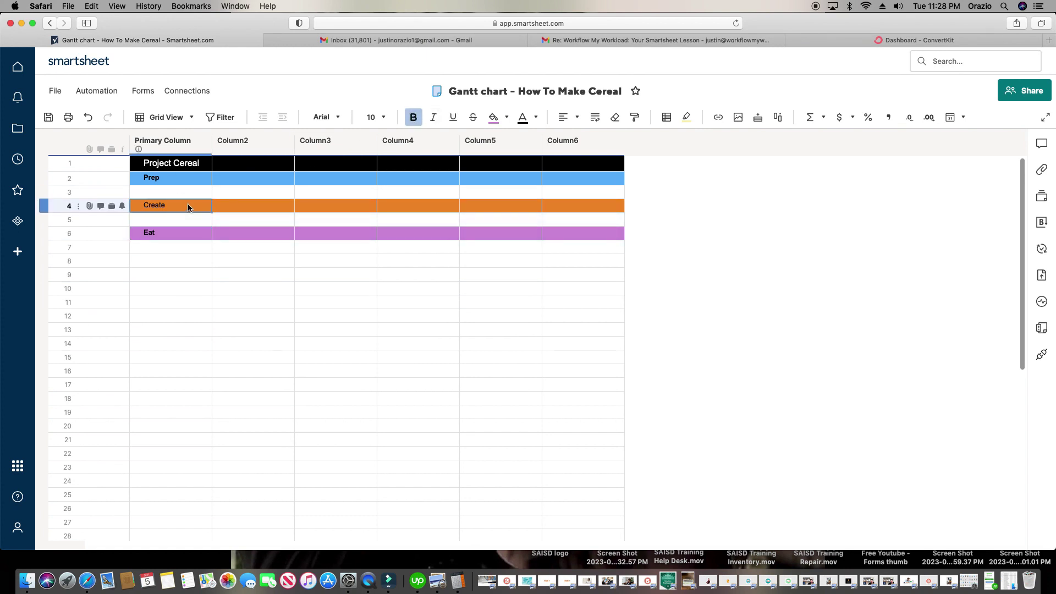
pyautogui.click(189, 208)
pyautogui.click(413, 117)
pyautogui.click(52, 192)
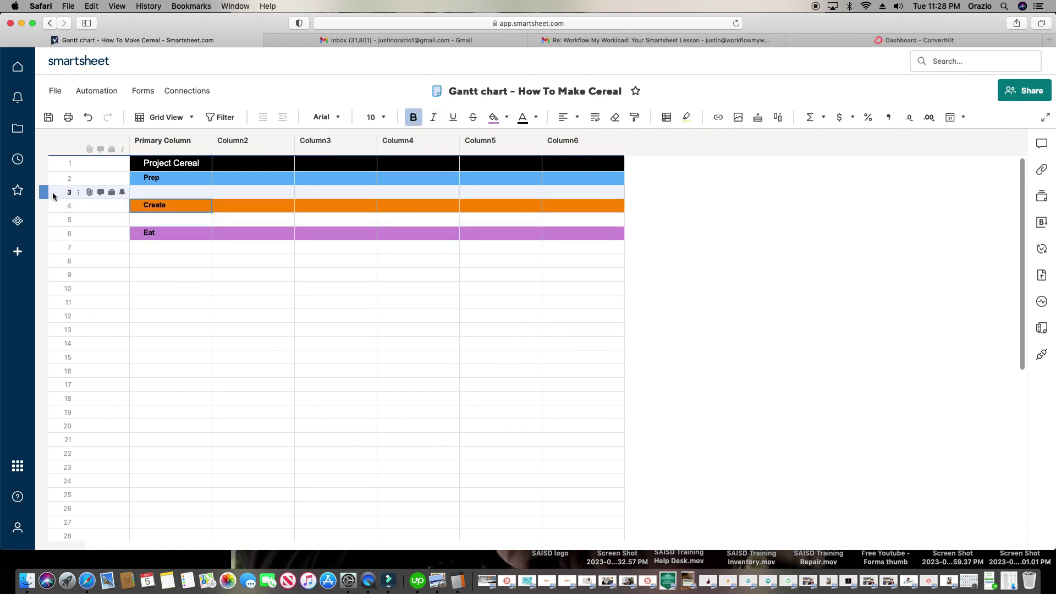
pyautogui.click(68, 220)
# Step: Insert a row under Prep and enter 'Task 1: Get Bowl and Spoon' in row 3
pyautogui.rightClick(43, 192)
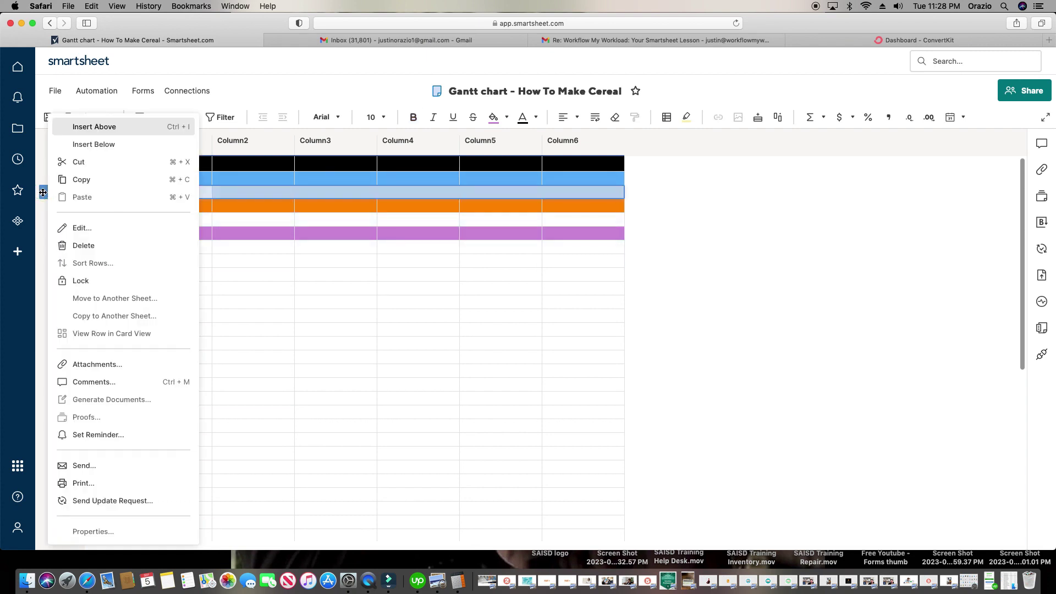
pyautogui.click(94, 144)
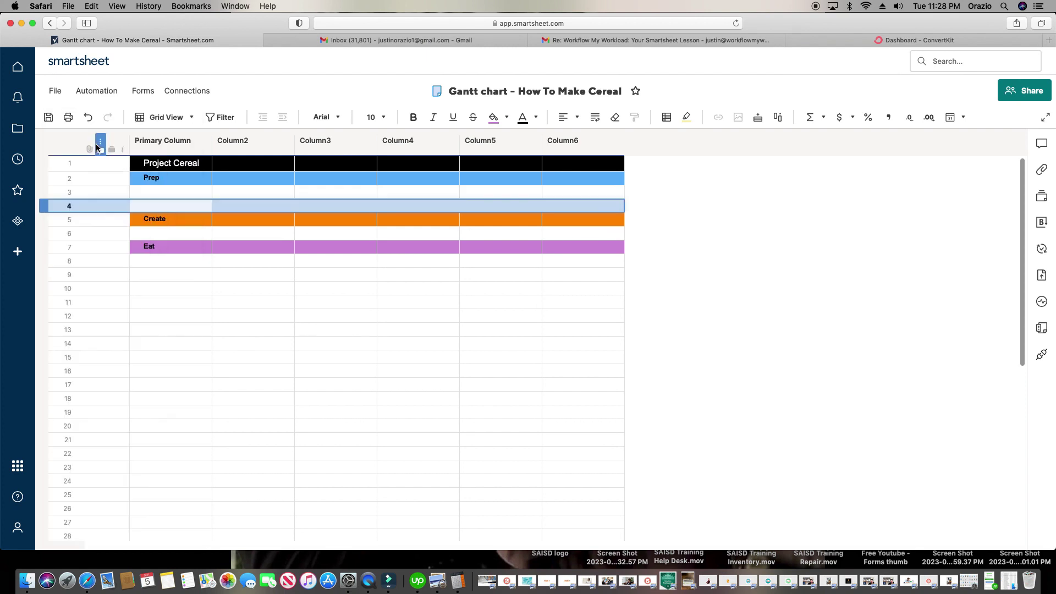
pyautogui.click(150, 192)
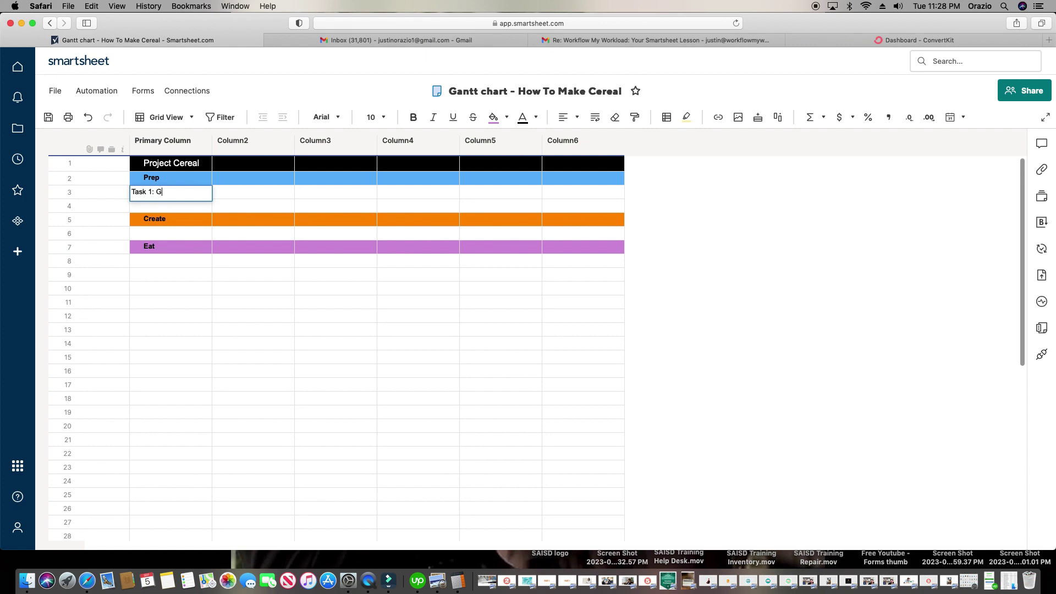
pyautogui.write('Task 1: Get Bowl and Spoon')
pyautogui.click(182, 337)
# Step: Widen the Primary Column and enter 'Task 2: Get Milk and Cereal' in row 4
pyautogui.click(165, 140)
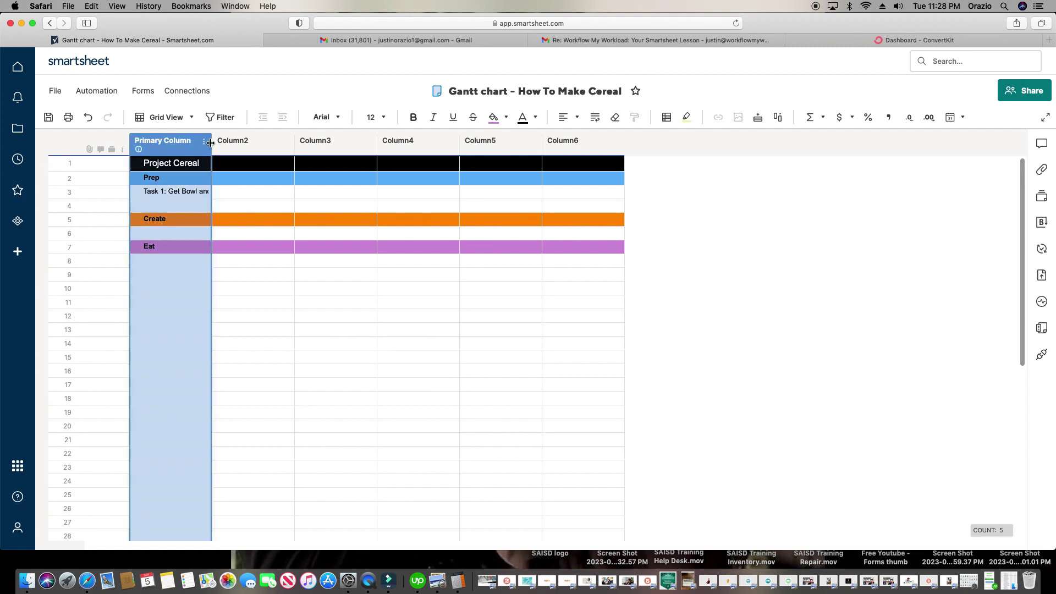
pyautogui.moveTo(212, 142); pyautogui.dragTo(360, 146)
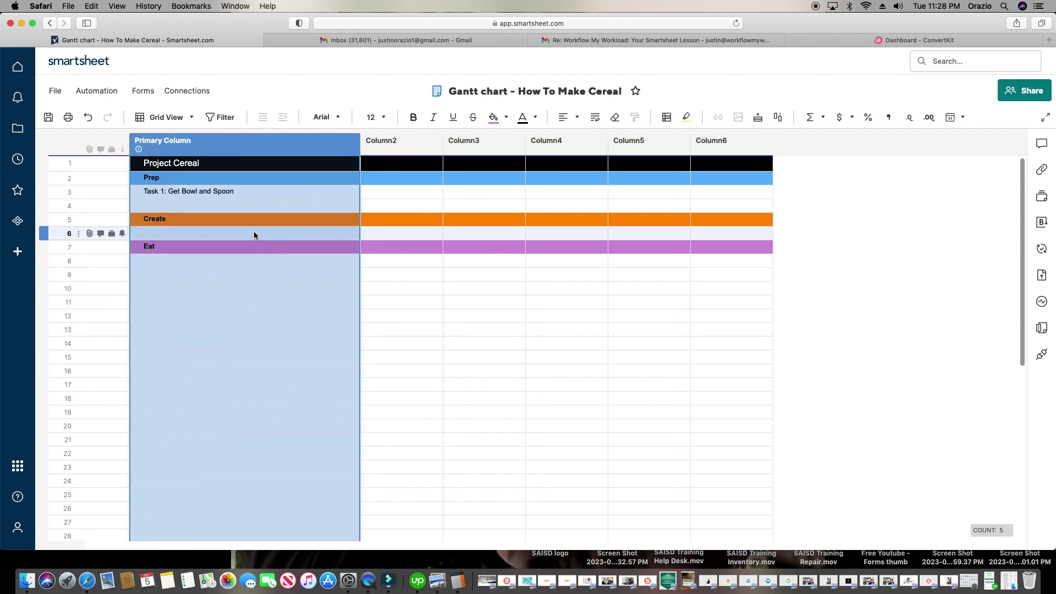
pyautogui.click(208, 207)
pyautogui.write('Task 2: Get Milk and Cereal')
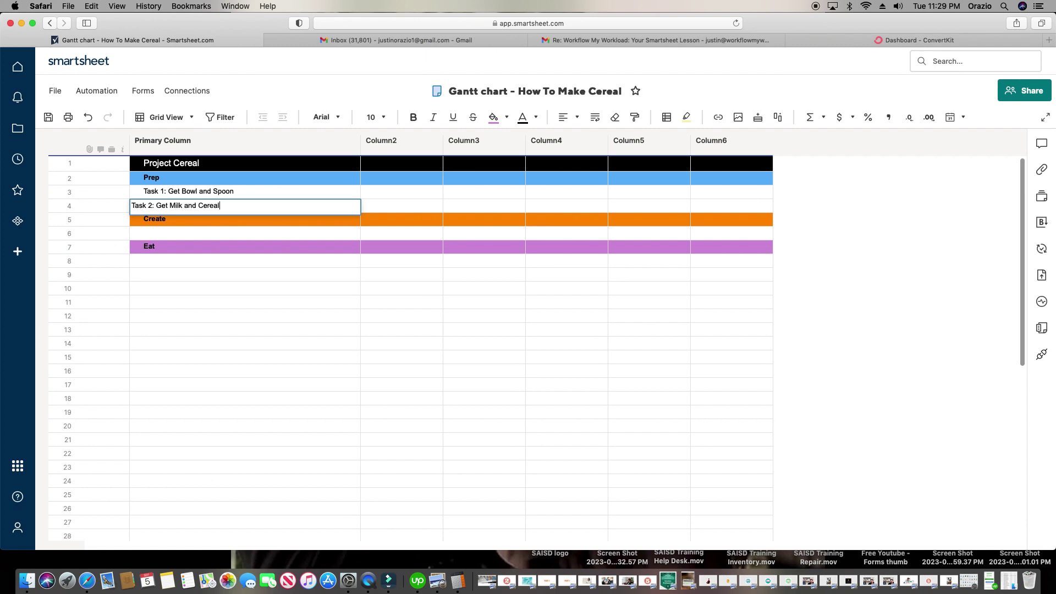
pyautogui.click(208, 233)
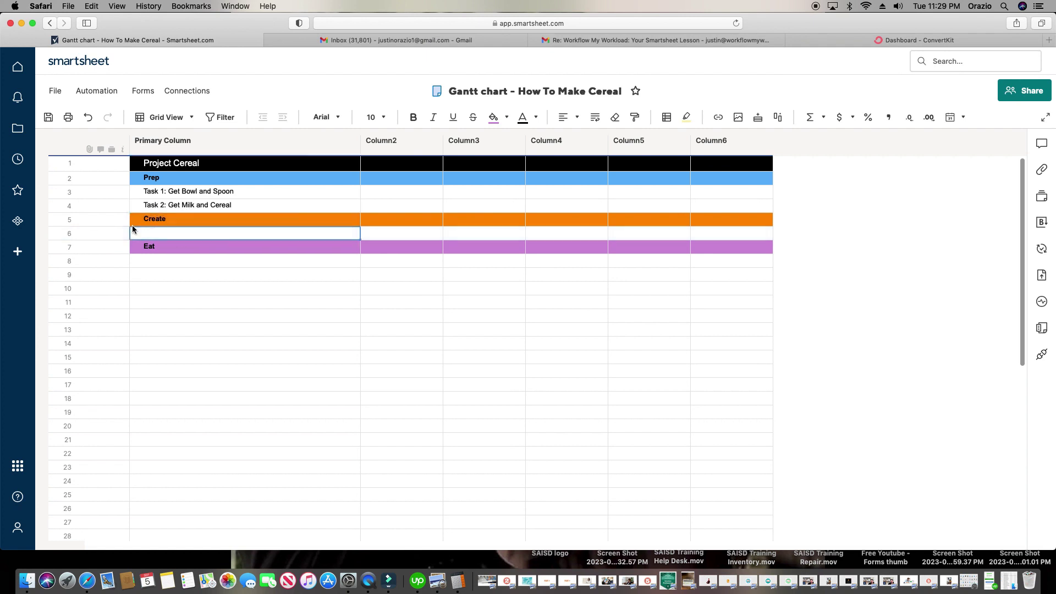
# Step: Add a row under Create and enter 'Task 3: Pour milk and cereal into bowl' and 'Task 4: Put food away'
pyautogui.rightClick(55, 233)
pyautogui.click(118, 144)
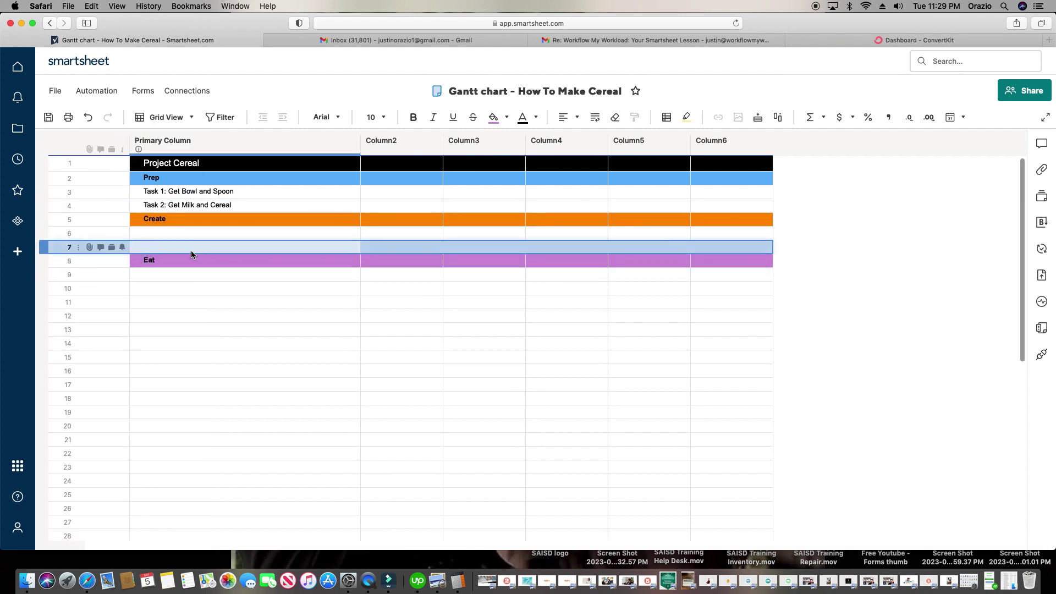
pyautogui.click(205, 236)
pyautogui.write('Task 3: Pou')
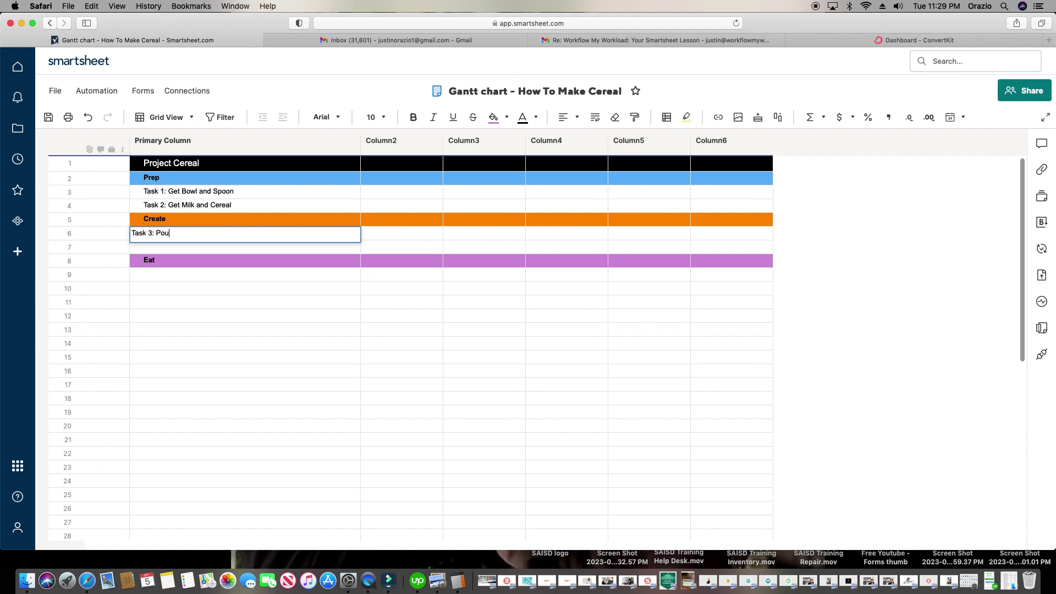
pyautogui.write('r milk and cereal into bowl')
pyautogui.click(169, 247)
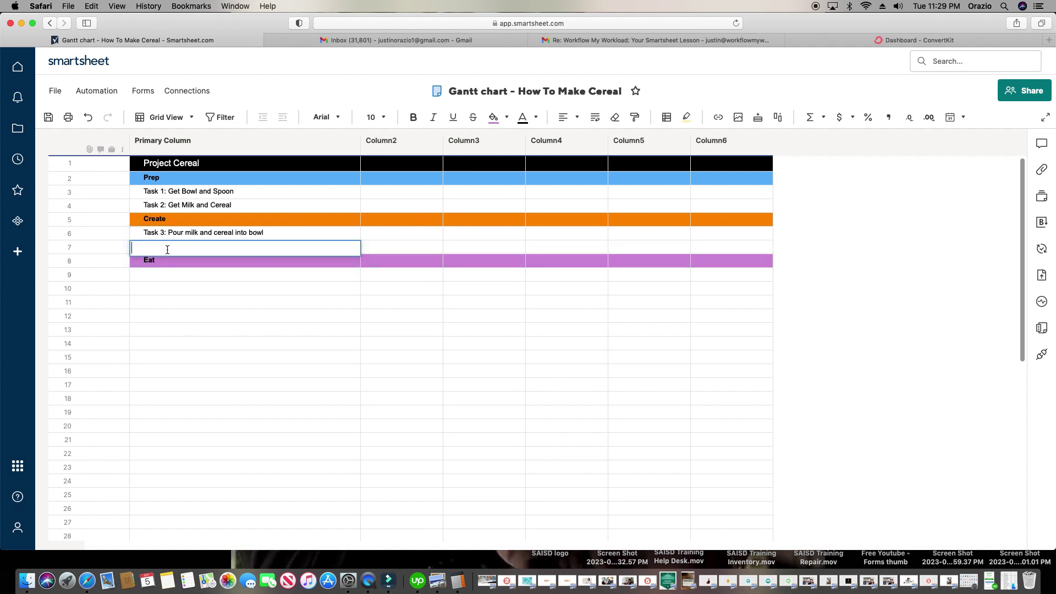
pyautogui.write('Task 4: Put food away')
pyautogui.click(170, 275)
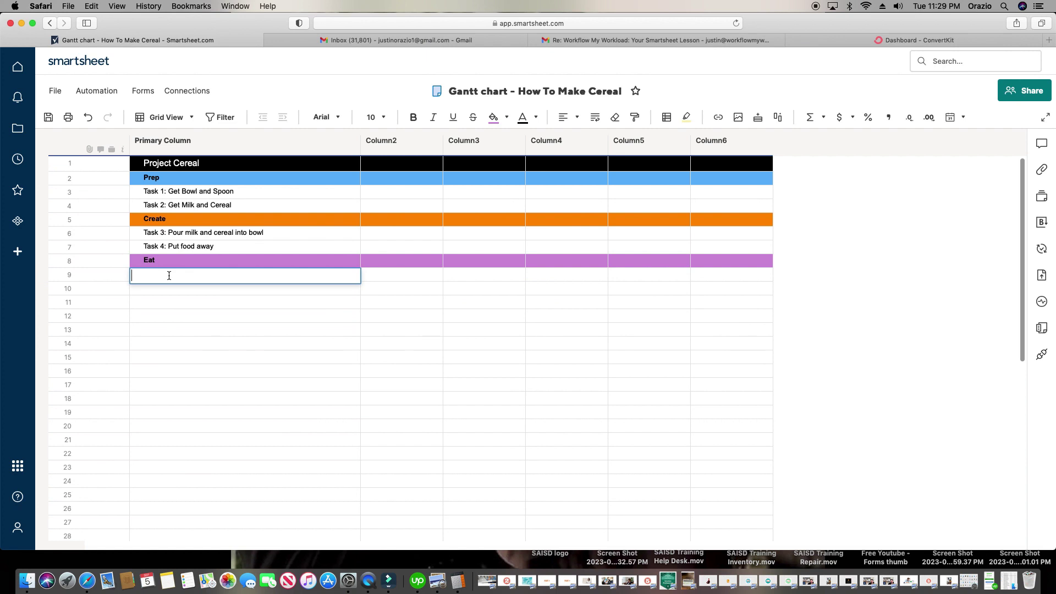
# Step: Enter 'Task 5: Eat and enjoy!' and 'Task 6: Clean up' under Eat
pyautogui.write('Eat and enjouy!')
pyautogui.click(133, 275)
pyautogui.write('Task 5:')
pyautogui.press('Return')
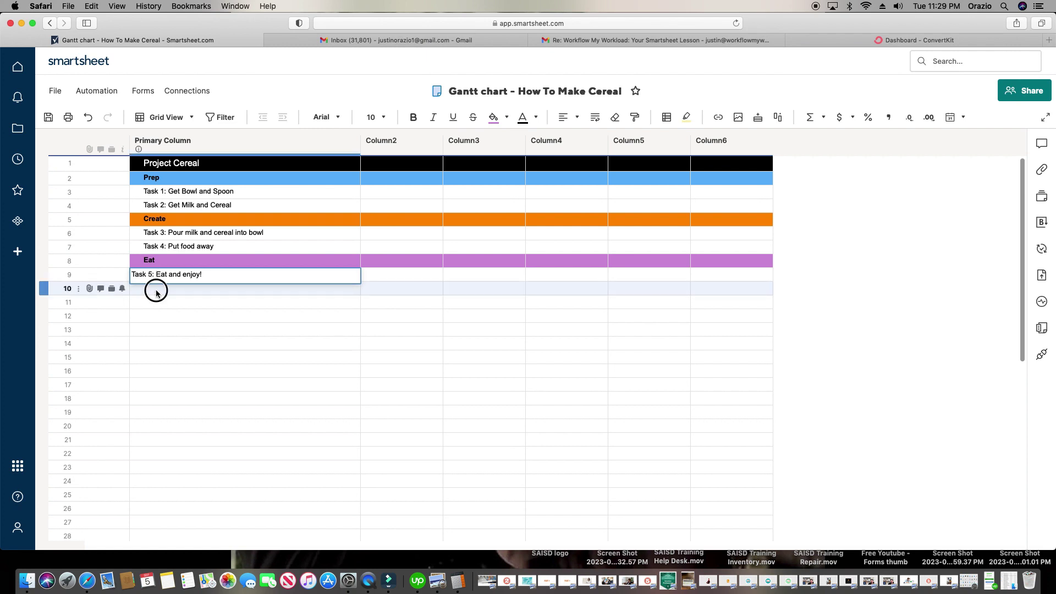
pyautogui.write('Task 6: Cle')
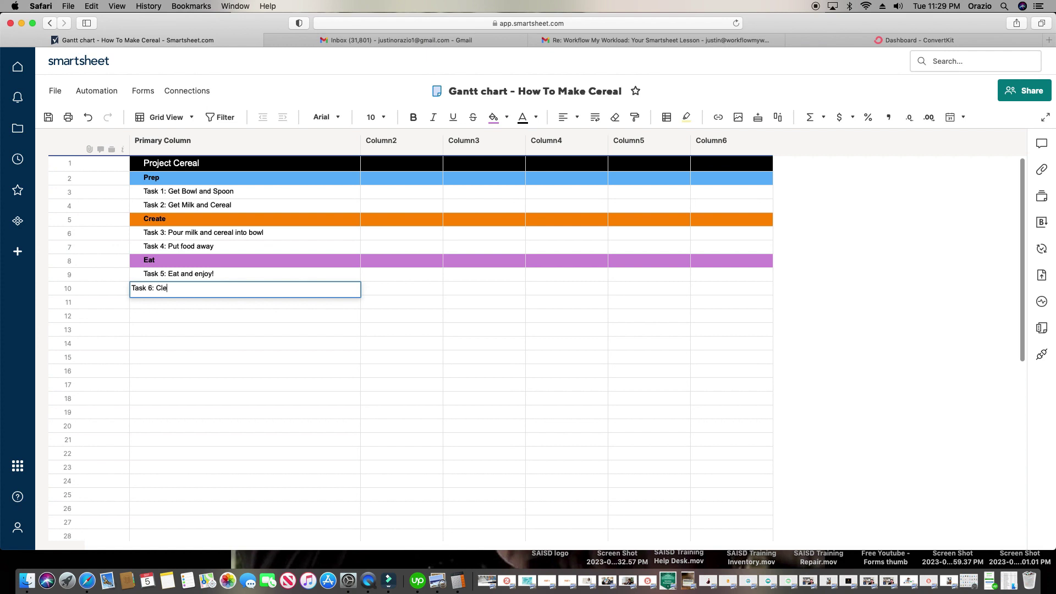
pyautogui.write('an up')
pyautogui.click(226, 370)
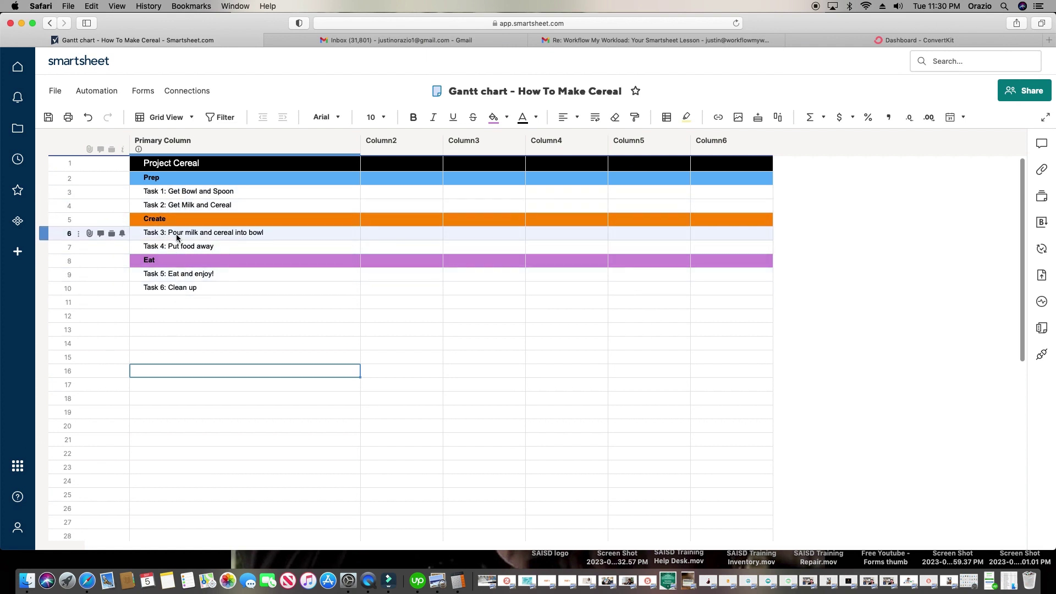
pyautogui.moveTo(188, 193); pyautogui.dragTo(188, 206)
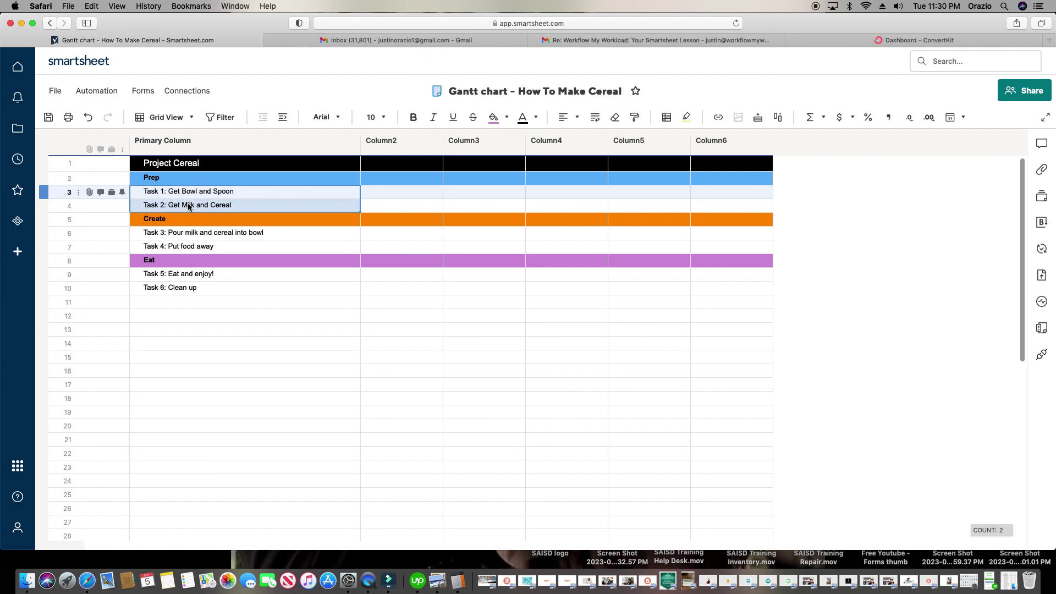
# Step: Indent Tasks 1–2, 3–4 and 5–6 under Prep, Create and Eat respectively
pyautogui.click(282, 120)
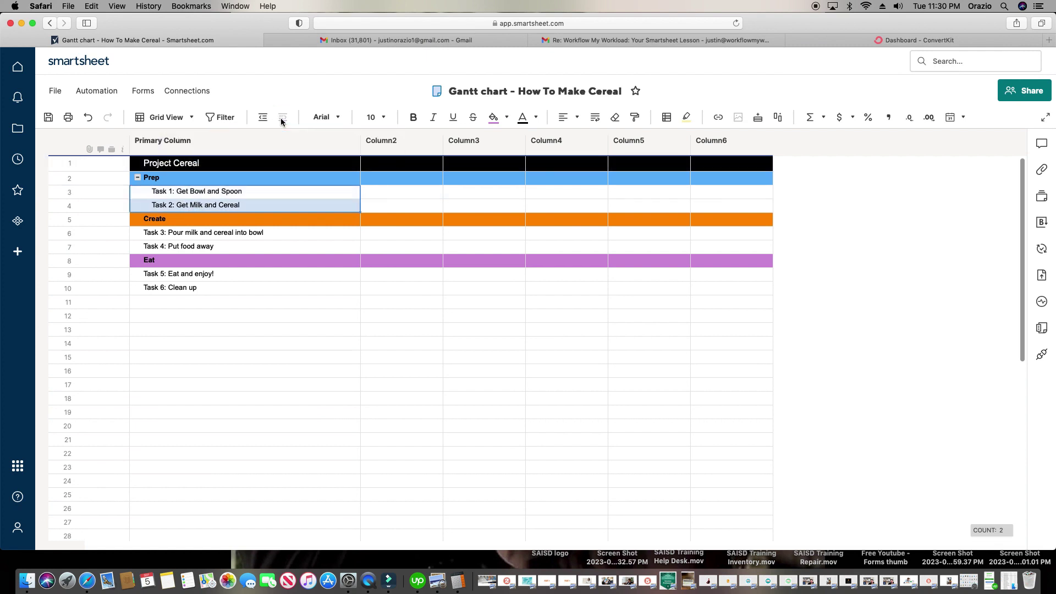
pyautogui.click(176, 235)
pyautogui.moveTo(176, 235); pyautogui.dragTo(177, 246)
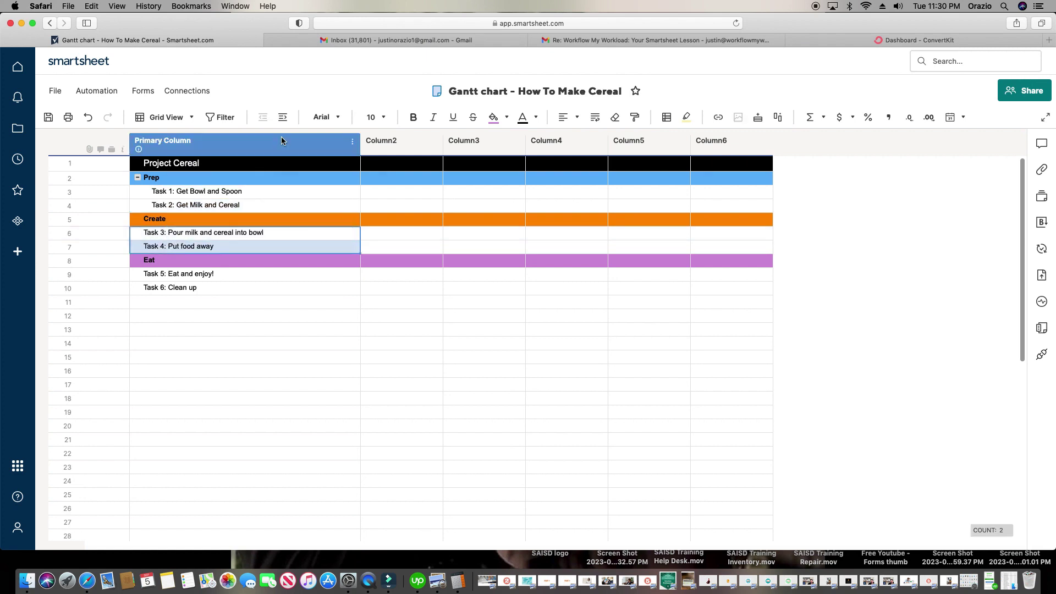
pyautogui.click(283, 118)
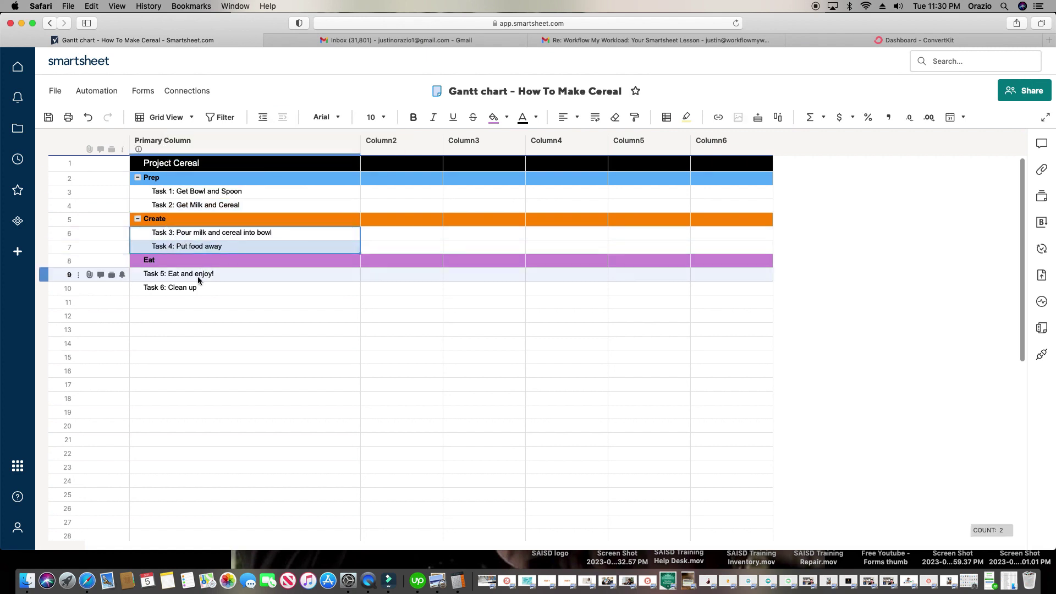
pyautogui.moveTo(205, 275); pyautogui.dragTo(200, 286)
pyautogui.click(281, 117)
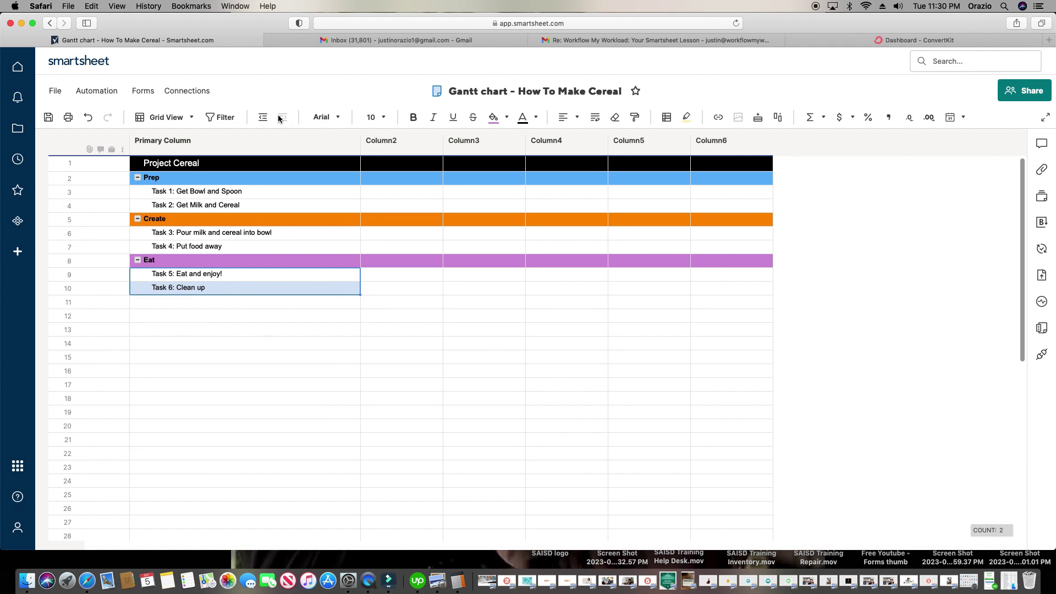
pyautogui.click(264, 314)
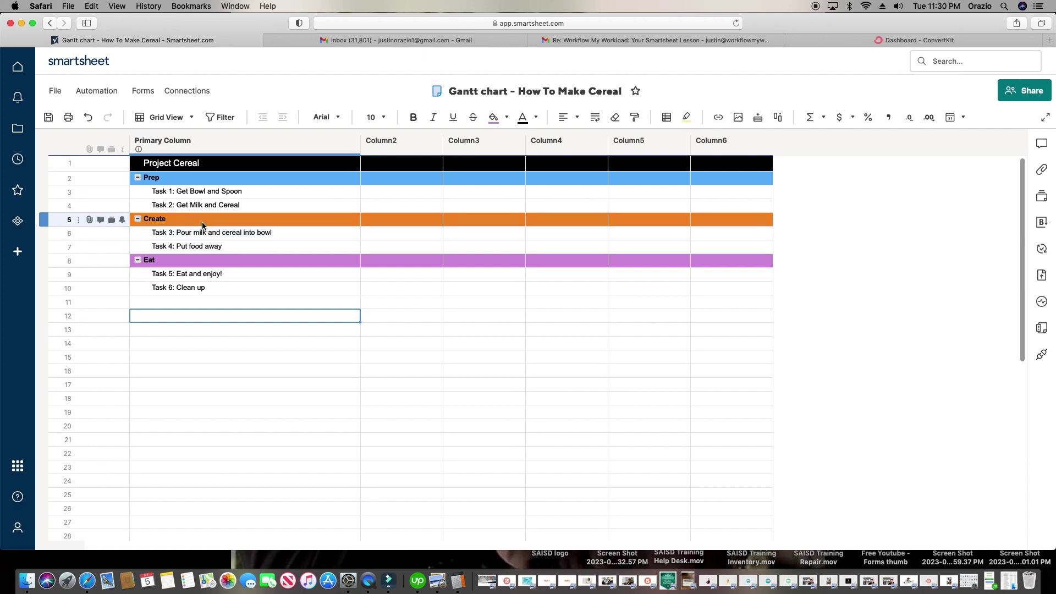
# Step: Rename Column2 to 'Task Description' and widen it
pyautogui.click(392, 142)
pyautogui.doubleClick(392, 144)
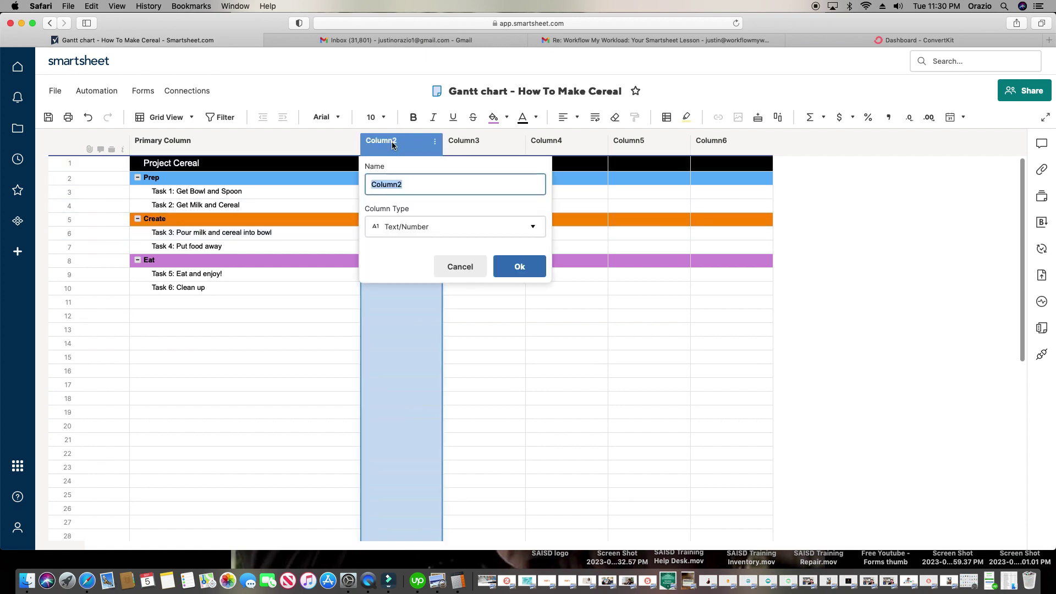
pyautogui.write('Task Description')
pyautogui.click(512, 269)
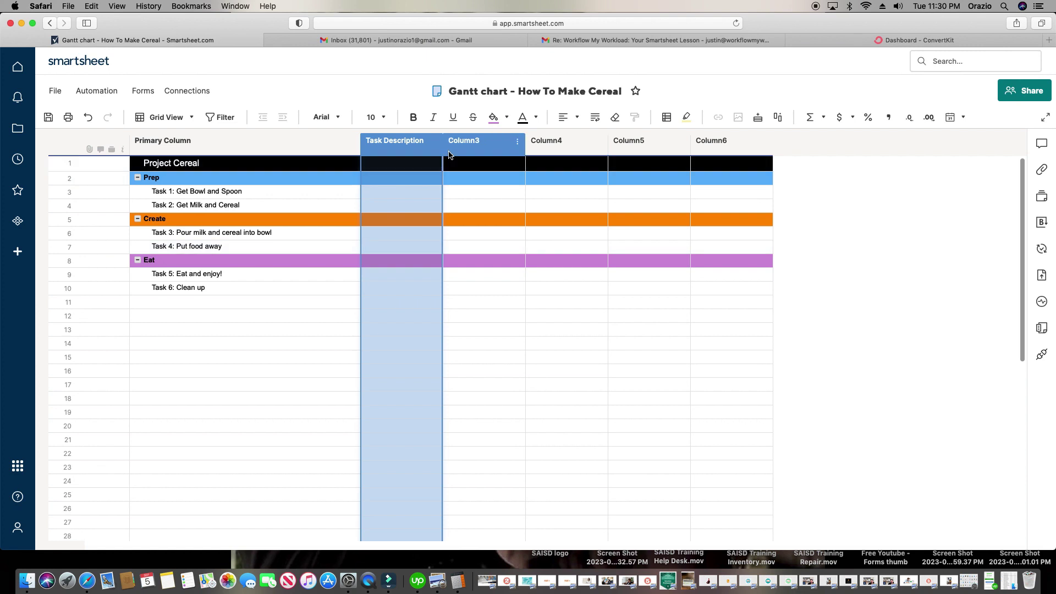
pyautogui.moveTo(443, 144); pyautogui.dragTo(496, 148)
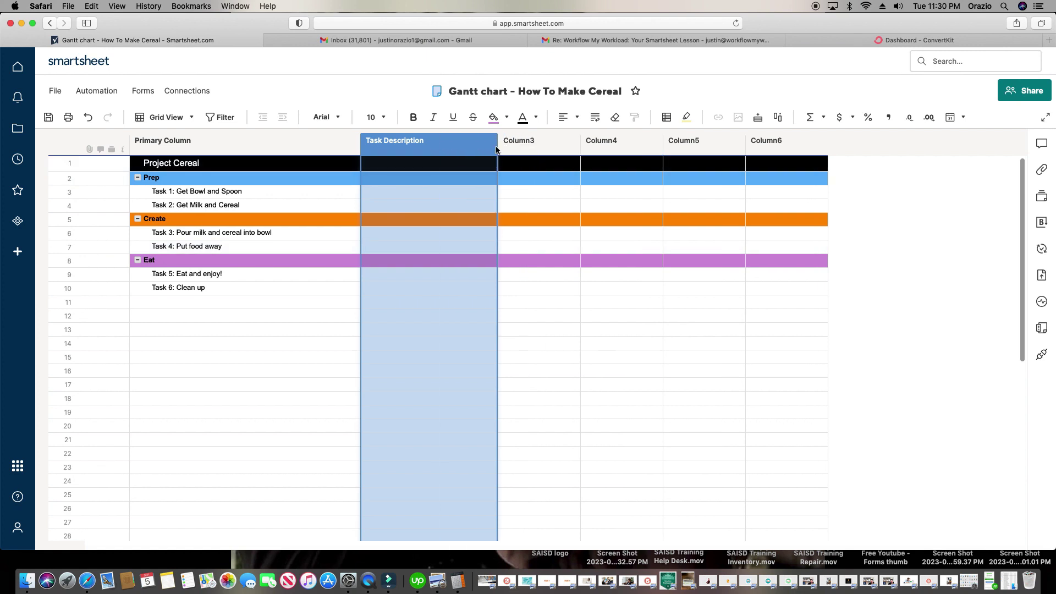
# Step: Move 'Get Bowl and Spoon' and 'Get Milk and Cereal' into Task Description for Tasks 1 and 2
pyautogui.doubleClick(274, 192)
pyautogui.moveTo(273, 193); pyautogui.dragTo(159, 192)
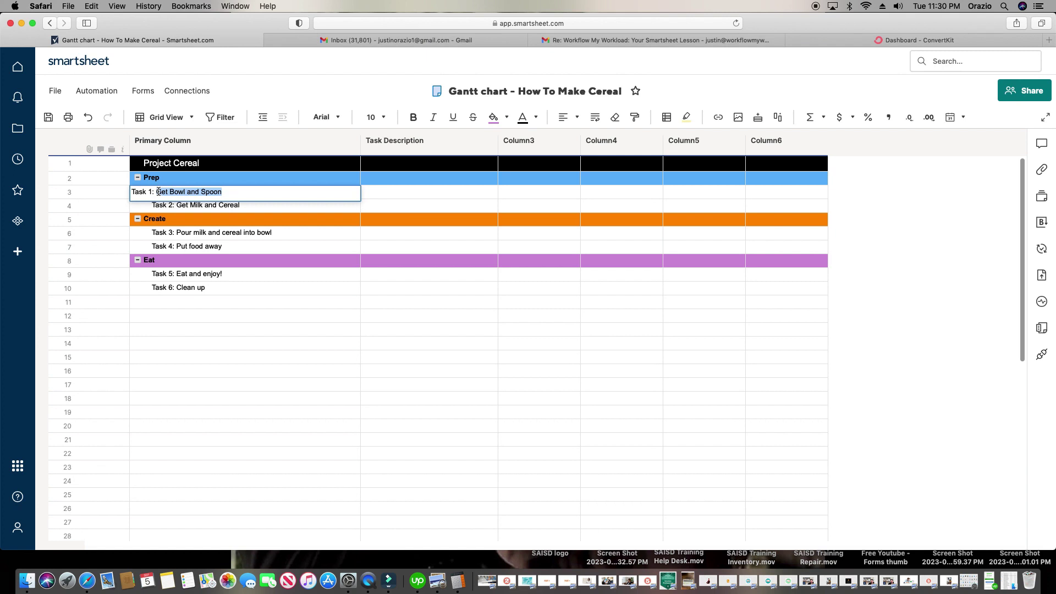
pyautogui.press('super+x')
pyautogui.click(404, 195)
pyautogui.press('super+v')
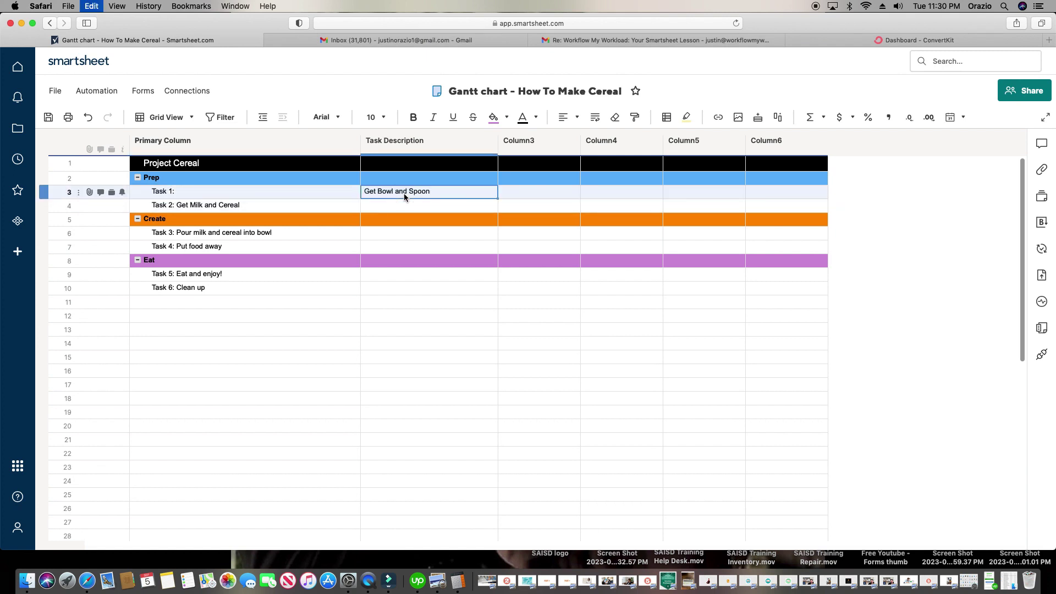
pyautogui.doubleClick(254, 208)
pyautogui.moveTo(254, 208); pyautogui.dragTo(157, 207)
pyautogui.press('super+x')
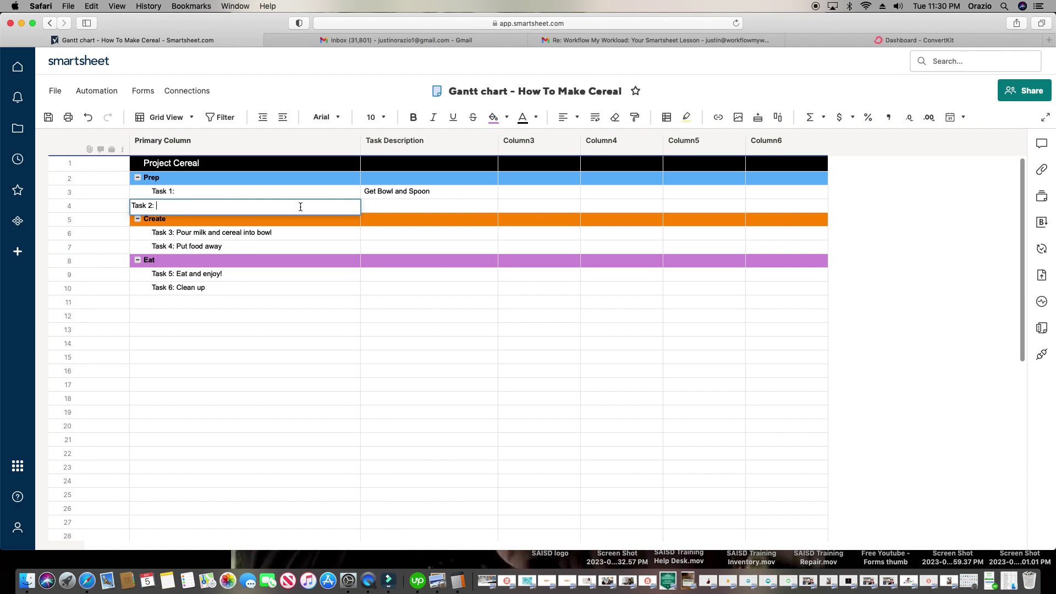
pyautogui.click(413, 205)
pyautogui.press('super+v')
# Step: Move 'Pour milk and cereal into bowl' and 'Put food away' into Task Description for Tasks 3 and 4
pyautogui.click(266, 235)
pyautogui.doubleClick(266, 234)
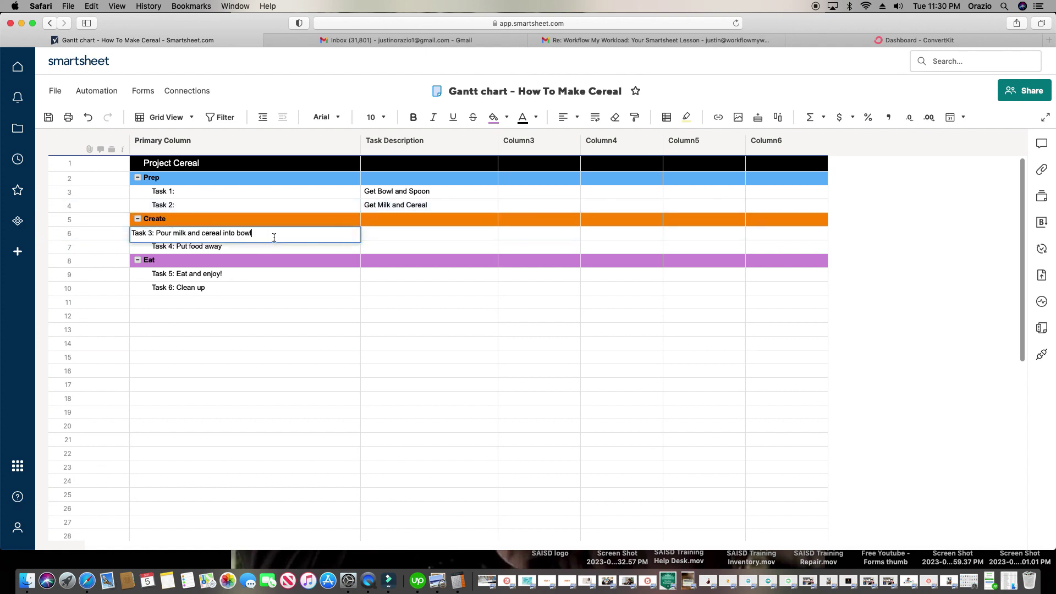
pyautogui.moveTo(267, 234); pyautogui.dragTo(157, 234)
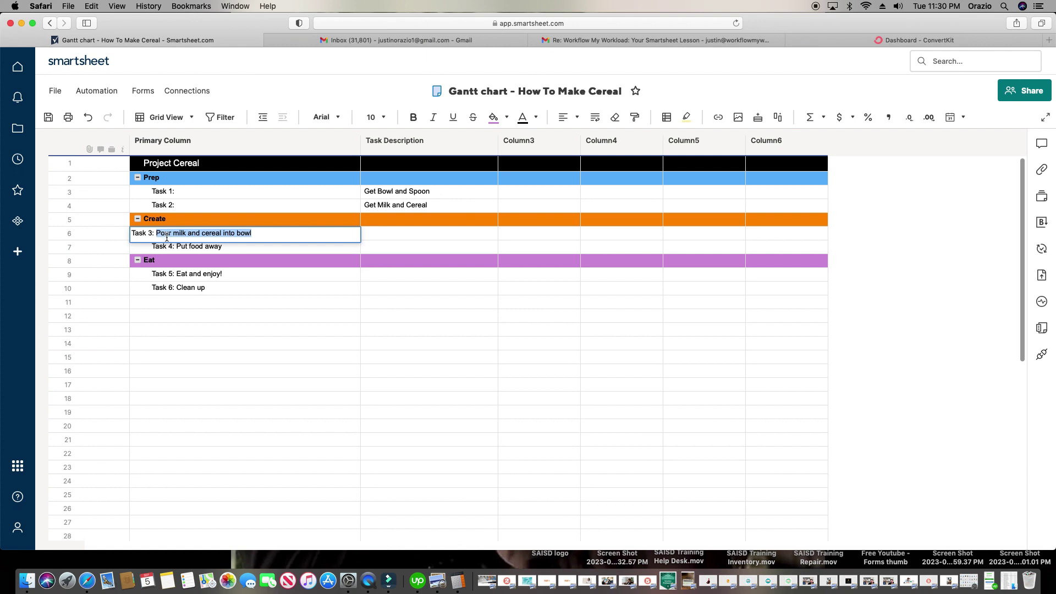
pyautogui.press('super+x')
pyautogui.click(385, 234)
pyautogui.press('super+v')
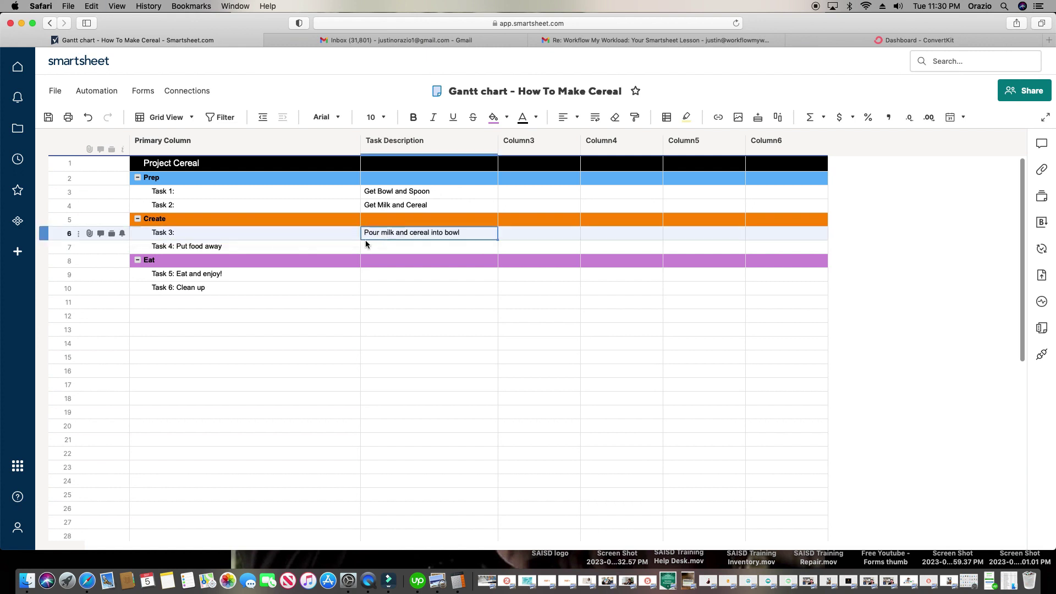
pyautogui.doubleClick(229, 247)
pyautogui.moveTo(229, 247); pyautogui.dragTo(160, 249)
pyautogui.press('super+x')
pyautogui.click(450, 249)
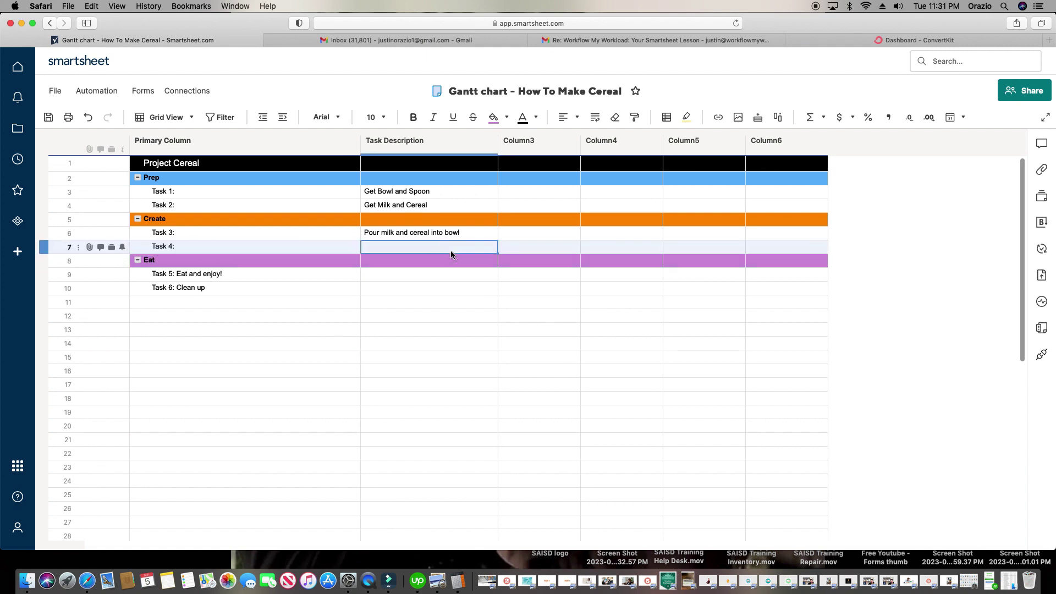
pyautogui.press('super+v')
# Step: Move 'Eat and enjoy!' into Task Description for Task 5 and cut 'Clean up' from Task 6
pyautogui.click(253, 273)
pyautogui.doubleClick(252, 273)
pyautogui.moveTo(252, 273); pyautogui.dragTo(148, 277)
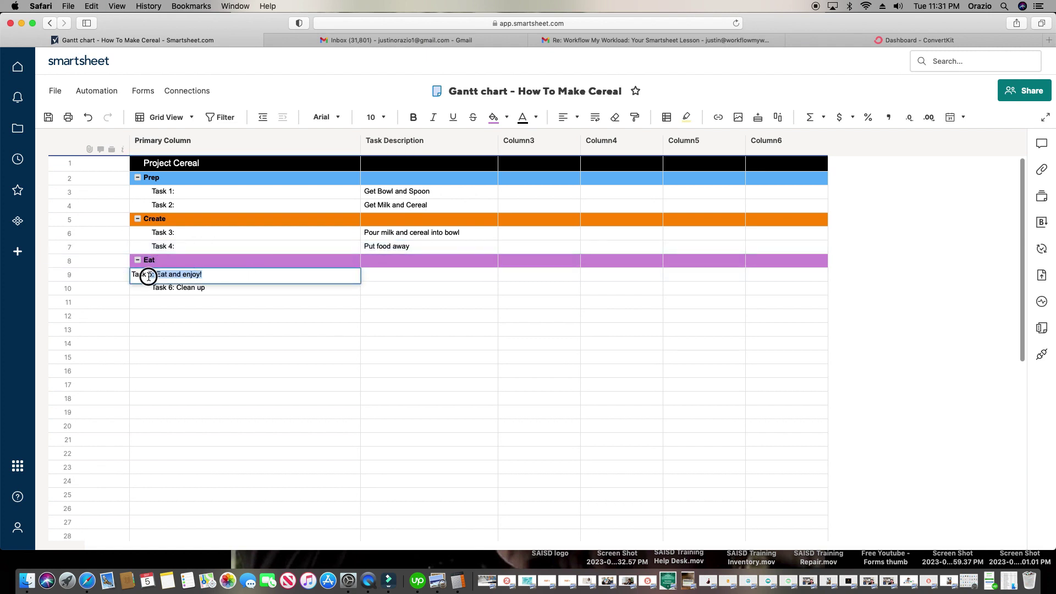
pyautogui.press('super+x')
pyautogui.click(404, 278)
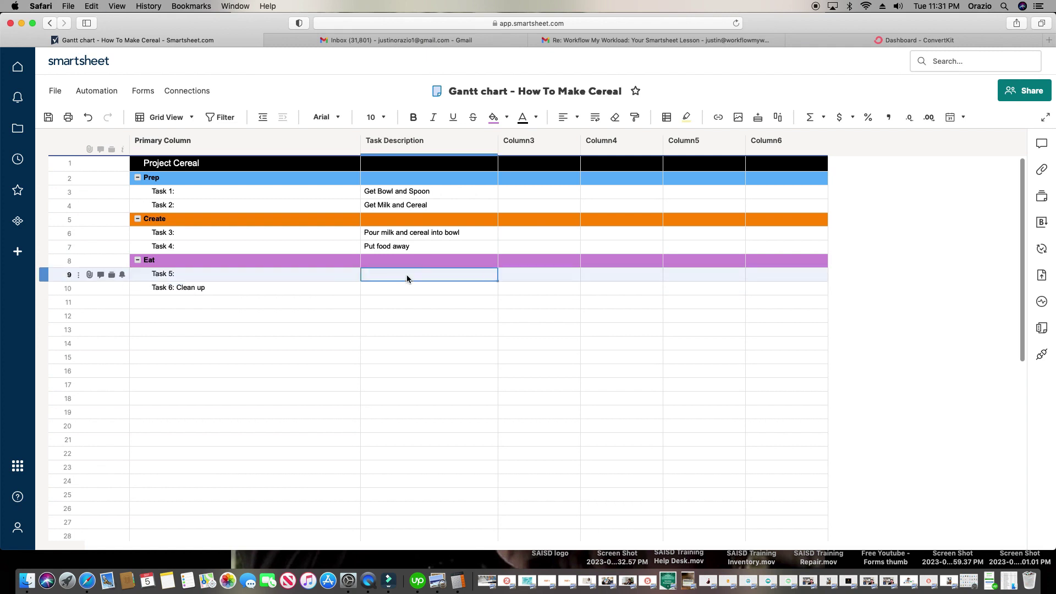
pyautogui.press('super+v')
pyautogui.click(251, 290)
pyautogui.doubleClick(251, 289)
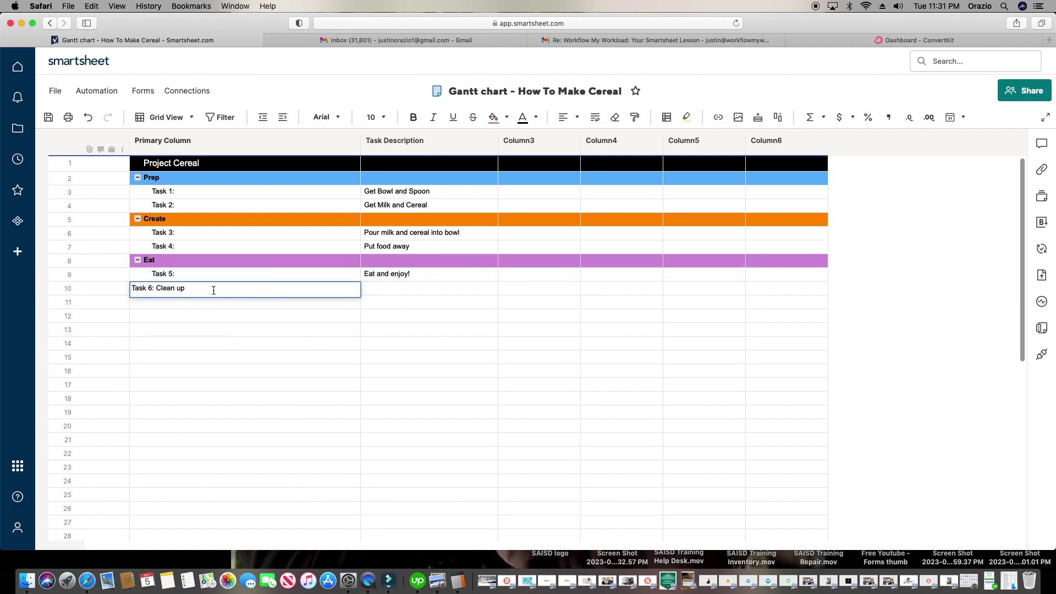
pyautogui.moveTo(213, 290); pyautogui.dragTo(156, 288)
pyautogui.press('super+x')
pyautogui.click(410, 287)
# Step: Paste 'Clean up' as row 10's task, narrow the Primary Column, and save the sheet
pyautogui.press('super+v')
pyautogui.click(415, 315)
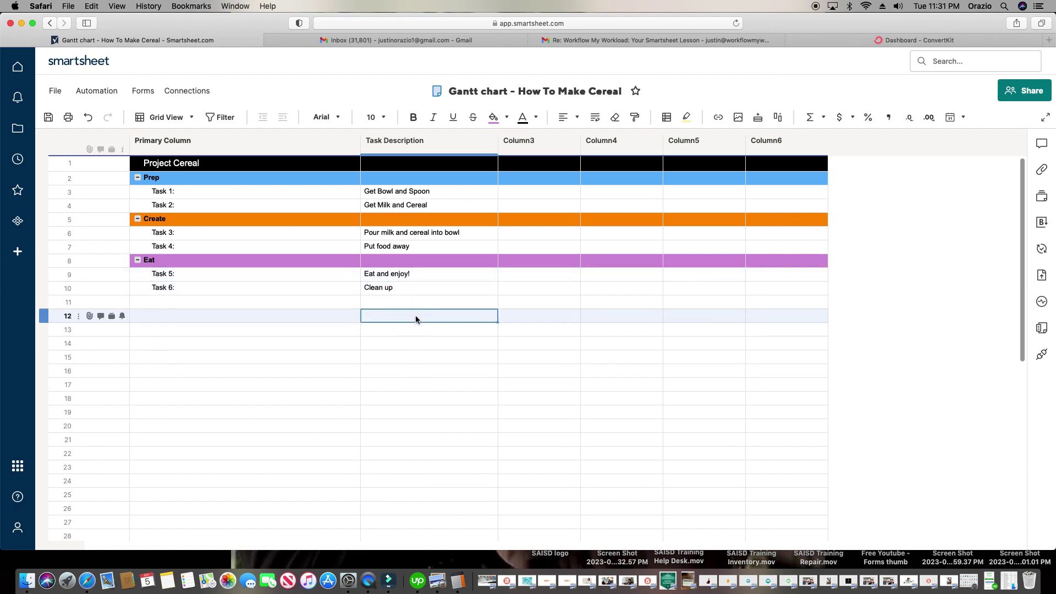
pyautogui.moveTo(359, 147); pyautogui.dragTo(242, 149)
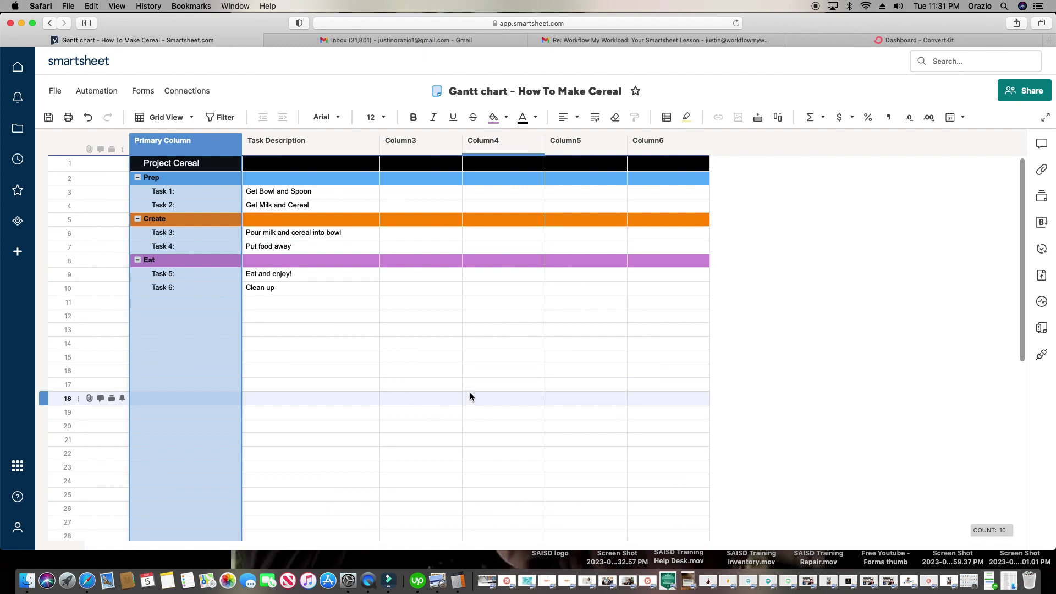
pyautogui.click(51, 117)
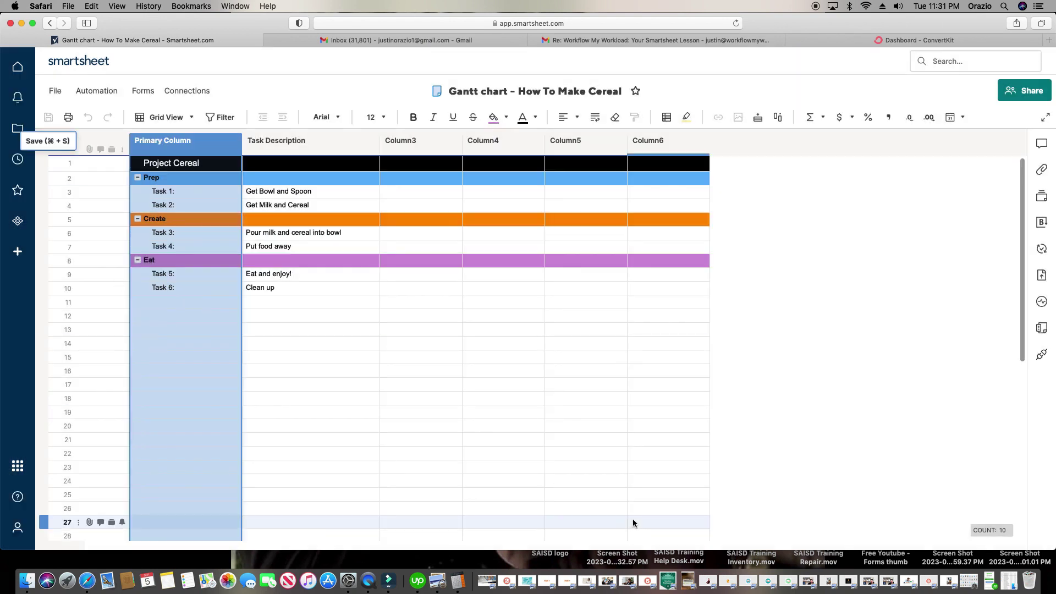
# Step: Rename Column3 to 'Start Date' and make it a Date column
pyautogui.click(409, 142)
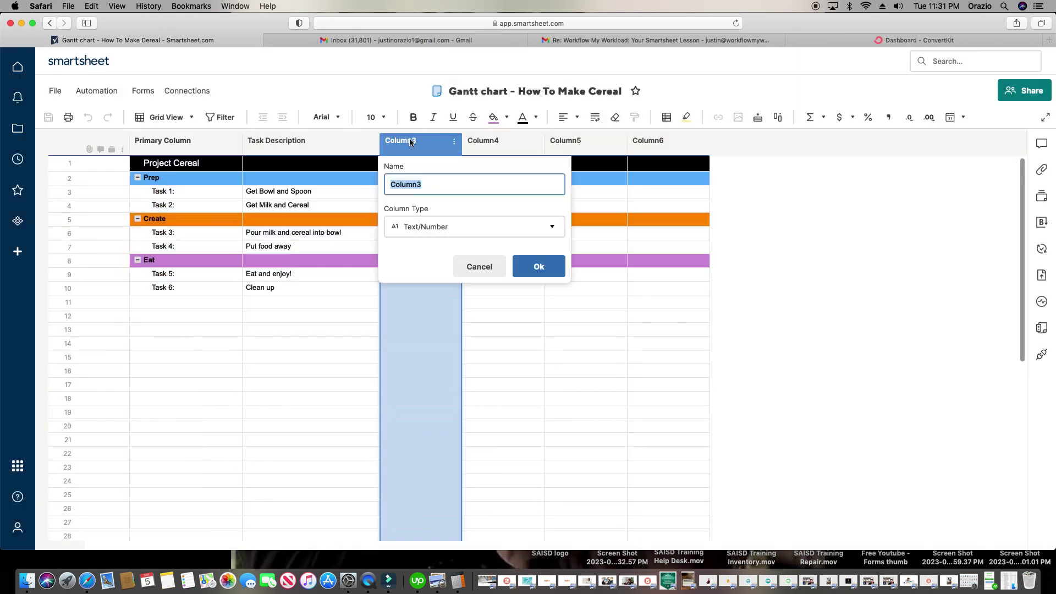
pyautogui.write('STA')
pyautogui.press('BackSpace')
pyautogui.press('BackSpace')
pyautogui.write('t')
pyautogui.click(544, 235)
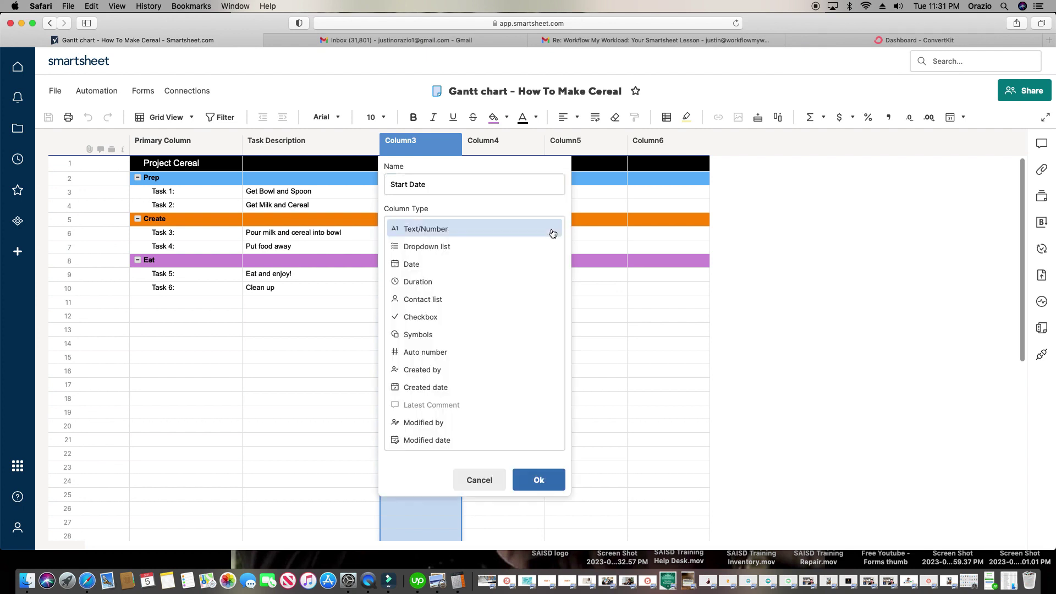
pyautogui.click(442, 271)
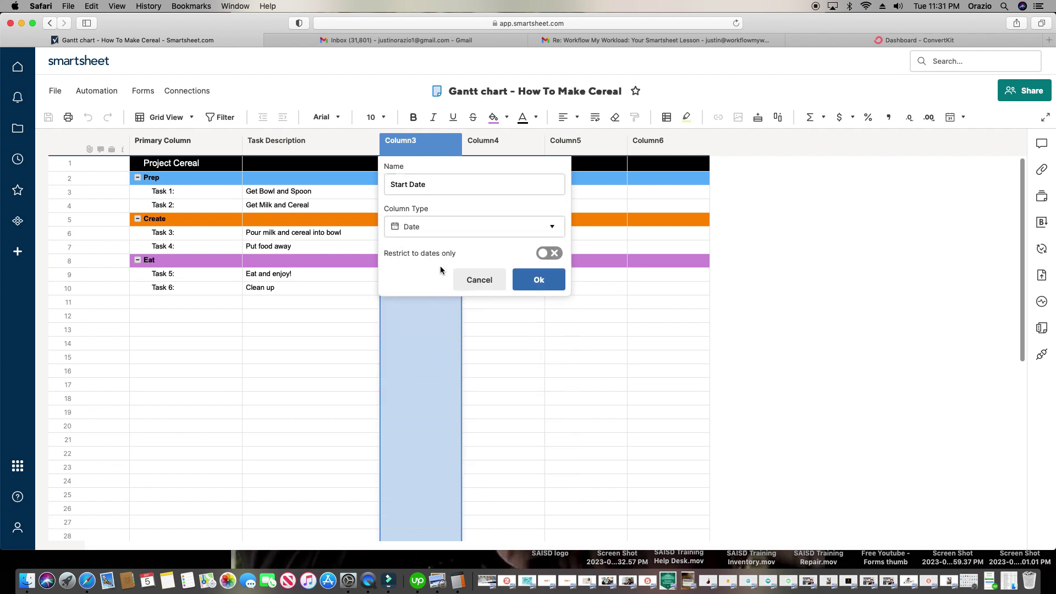
pyautogui.click(539, 280)
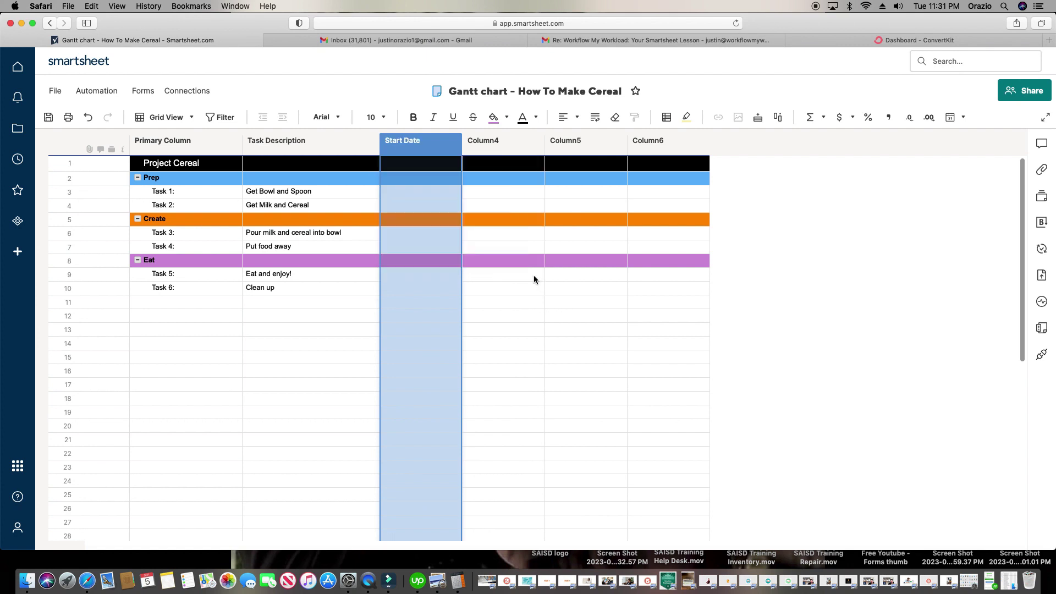
# Step: Rename Column4 to 'End Date' and make it a Date column
pyautogui.click(494, 141)
pyautogui.doubleClick(493, 141)
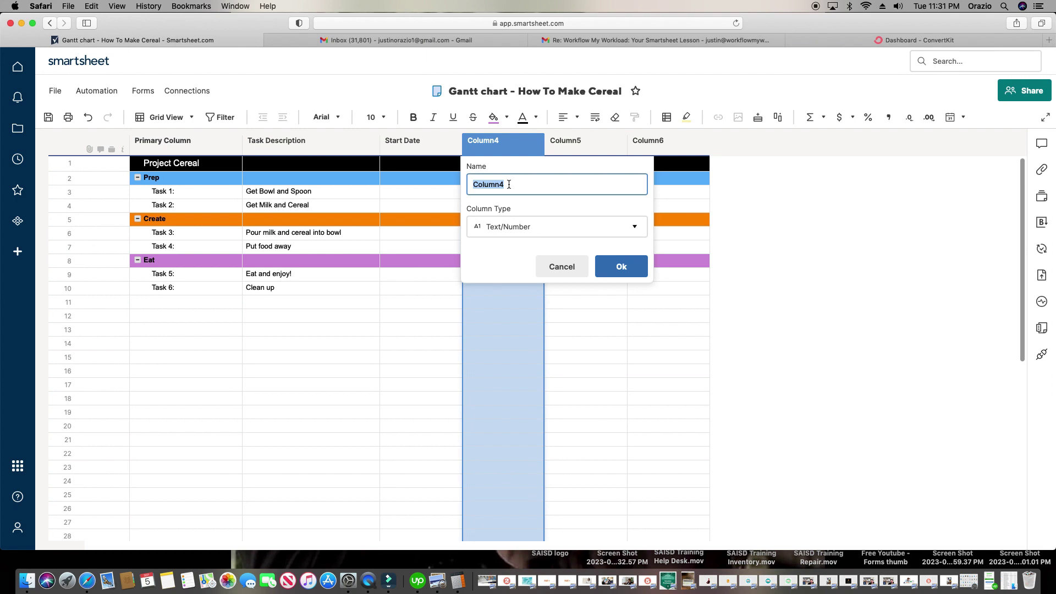
pyautogui.write('End Date')
pyautogui.click(627, 225)
pyautogui.click(542, 273)
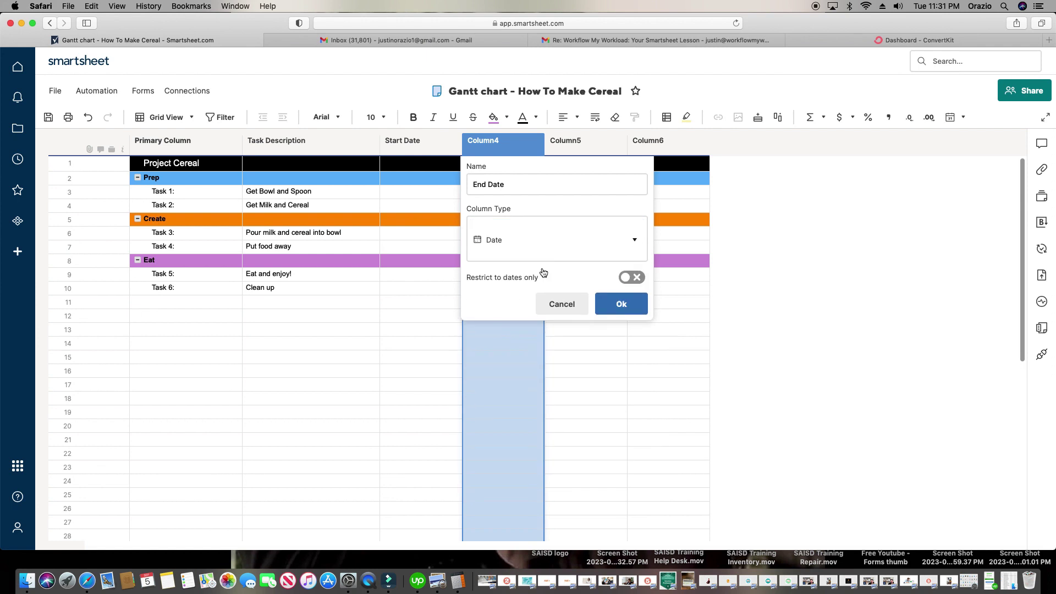
pyautogui.click(621, 304)
# Step: Narrow the Start Date and End Date columns together
pyautogui.click(438, 146)
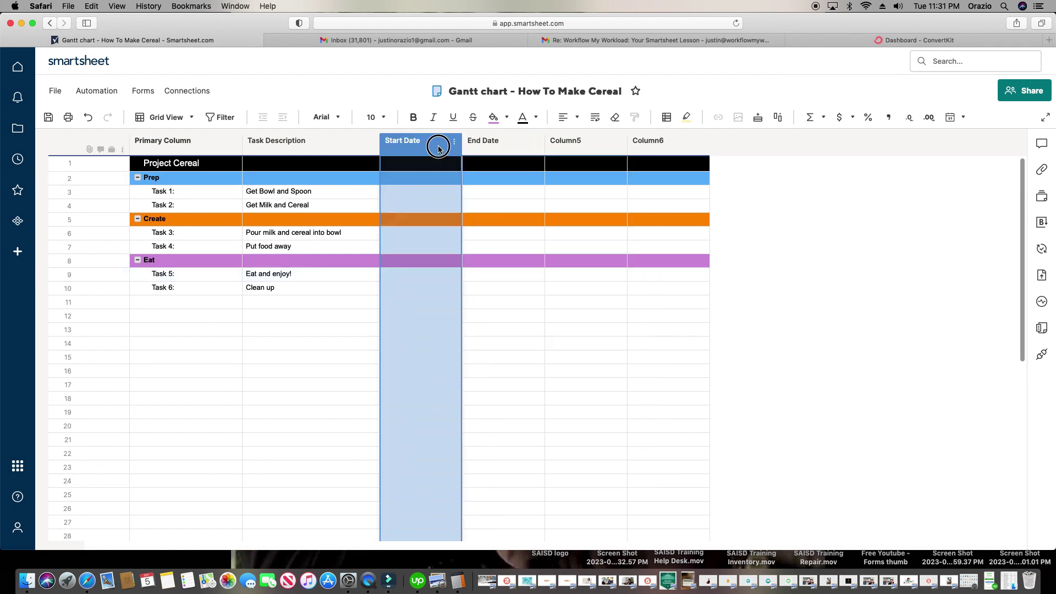
pyautogui.hotkey('shift', 'Right')
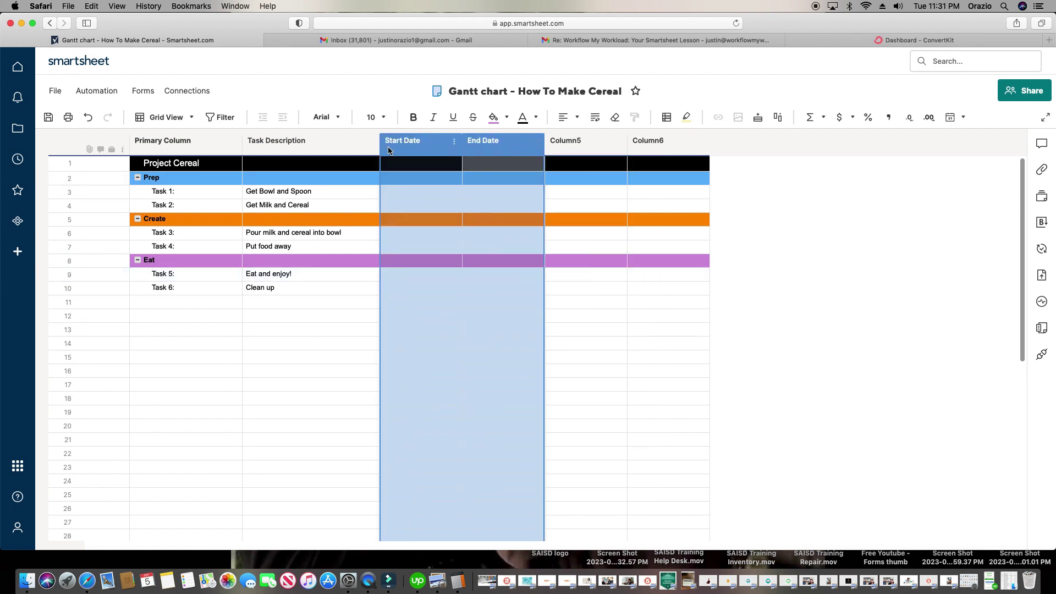
pyautogui.moveTo(544, 149); pyautogui.dragTo(494, 154)
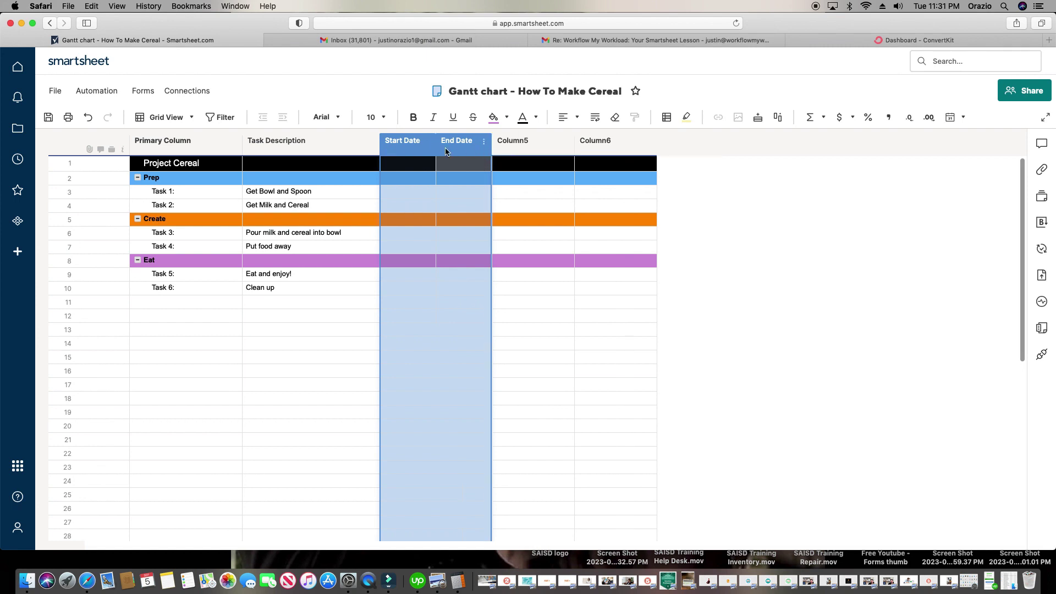
pyautogui.click(566, 327)
# Step: Make Column5 a Duration-type column named 'Duration'
pyautogui.doubleClick(538, 152)
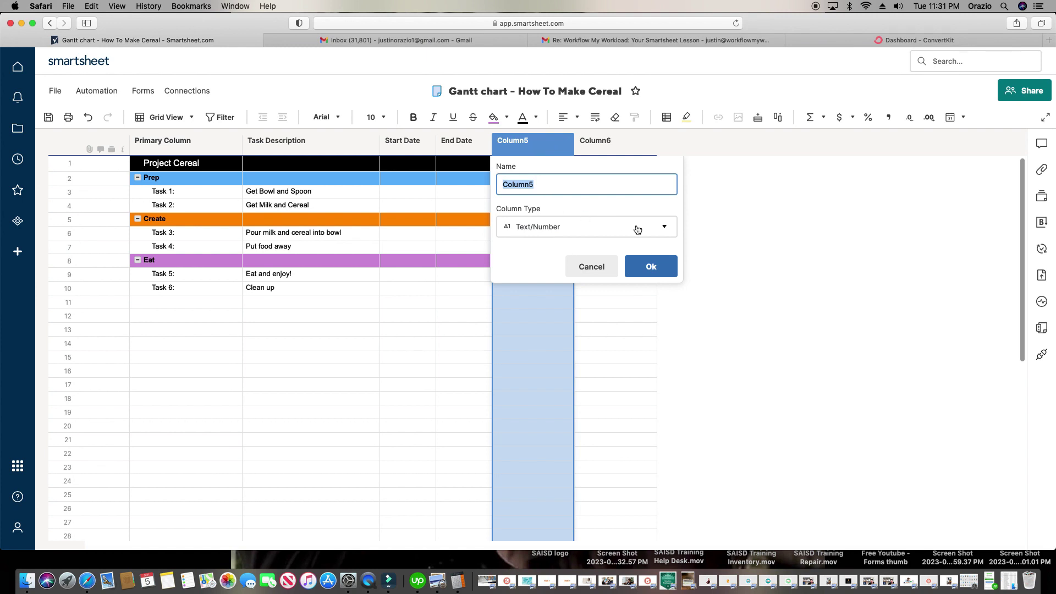
pyautogui.click(665, 228)
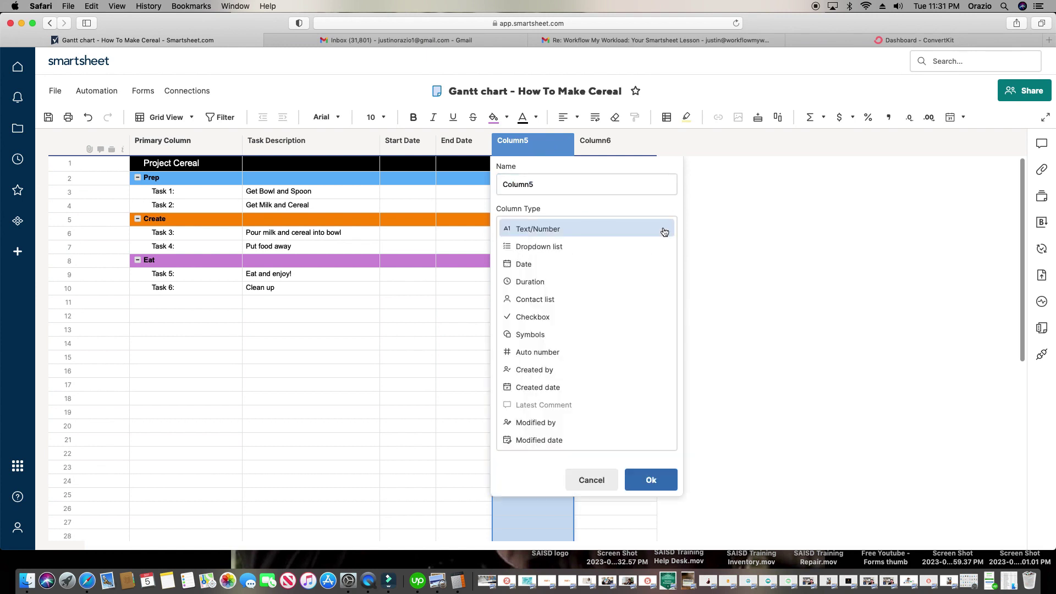
pyautogui.click(536, 285)
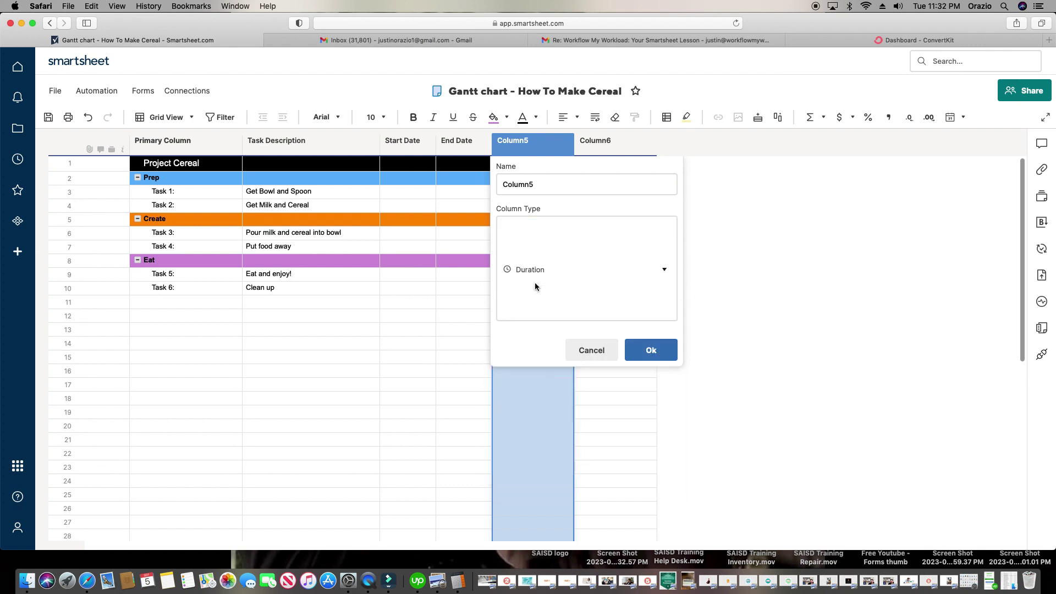
pyautogui.click(544, 184)
pyautogui.doubleClick(544, 184)
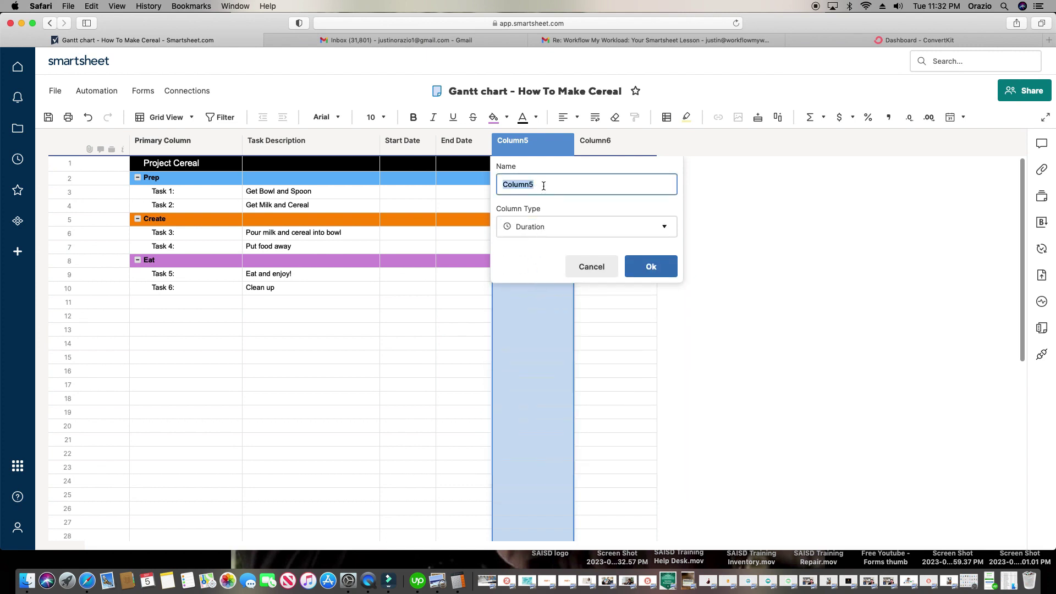
pyautogui.write('Duration')
pyautogui.click(668, 266)
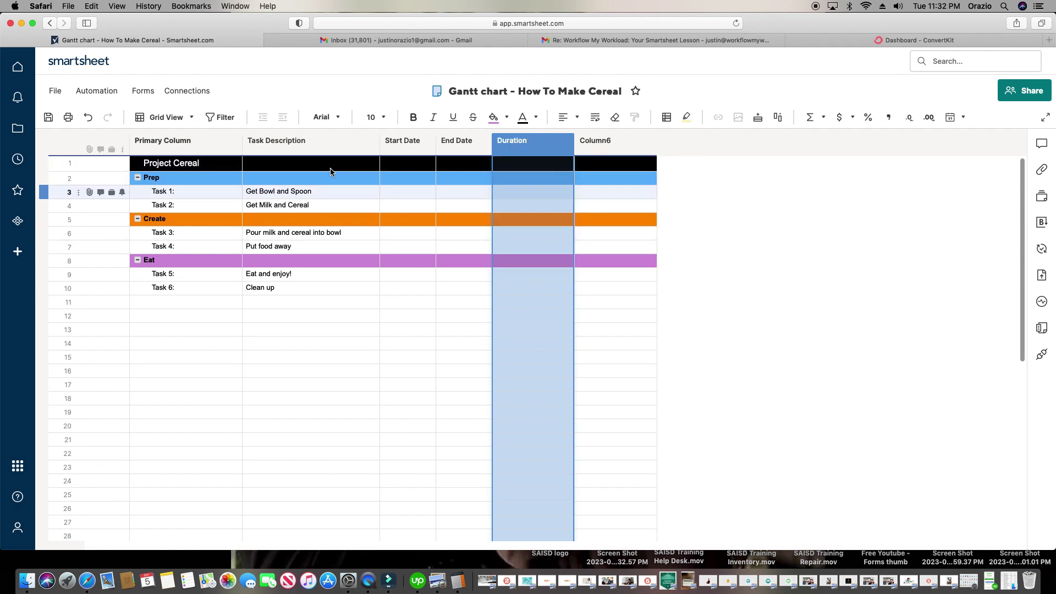
# Step: Save the sheet and switch it from Grid View to Gantt View
pyautogui.click(48, 117)
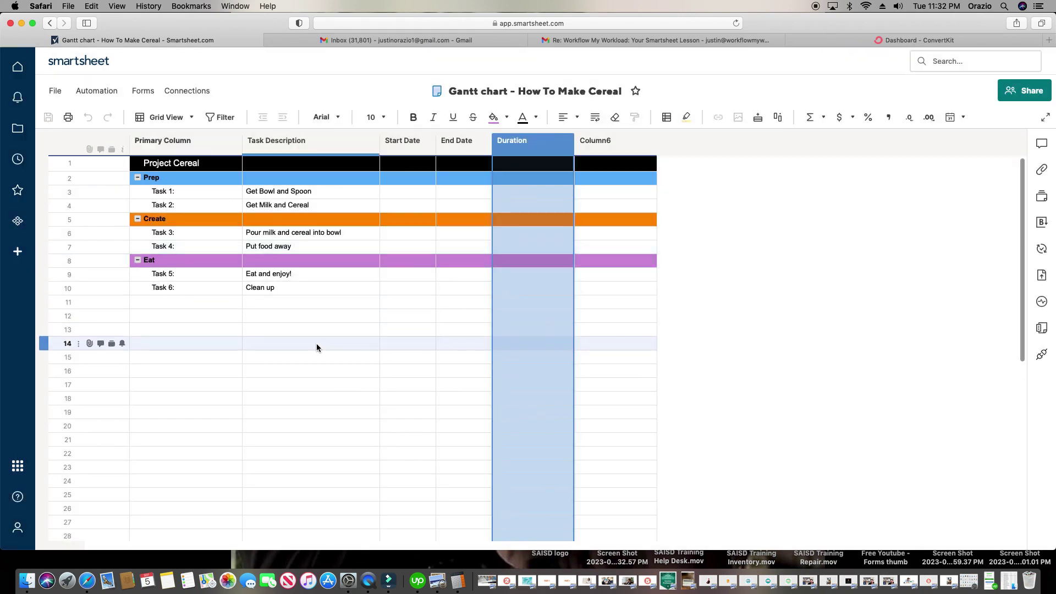
pyautogui.click(181, 119)
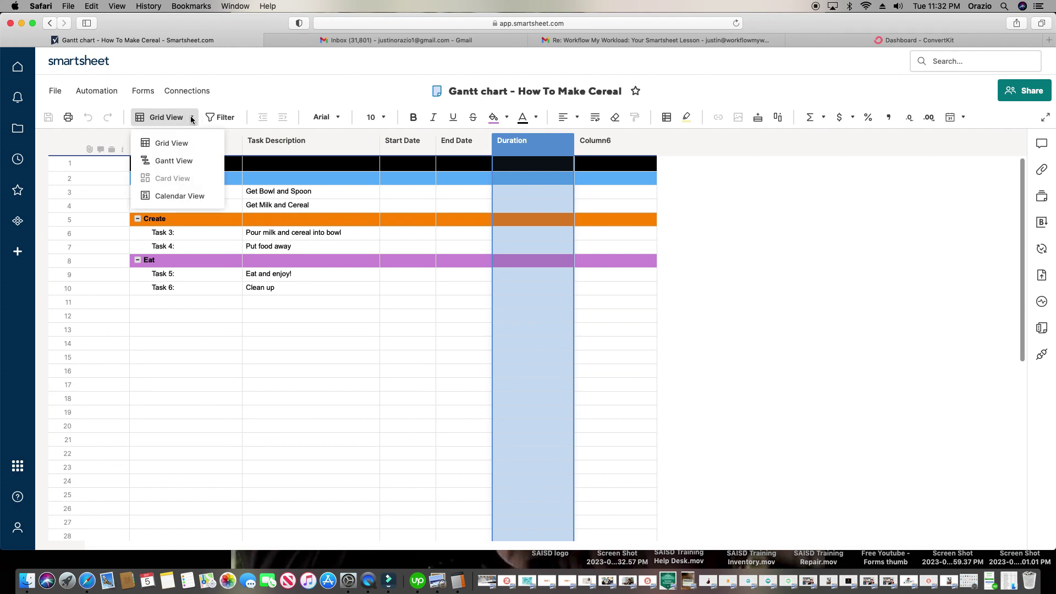
pyautogui.click(195, 164)
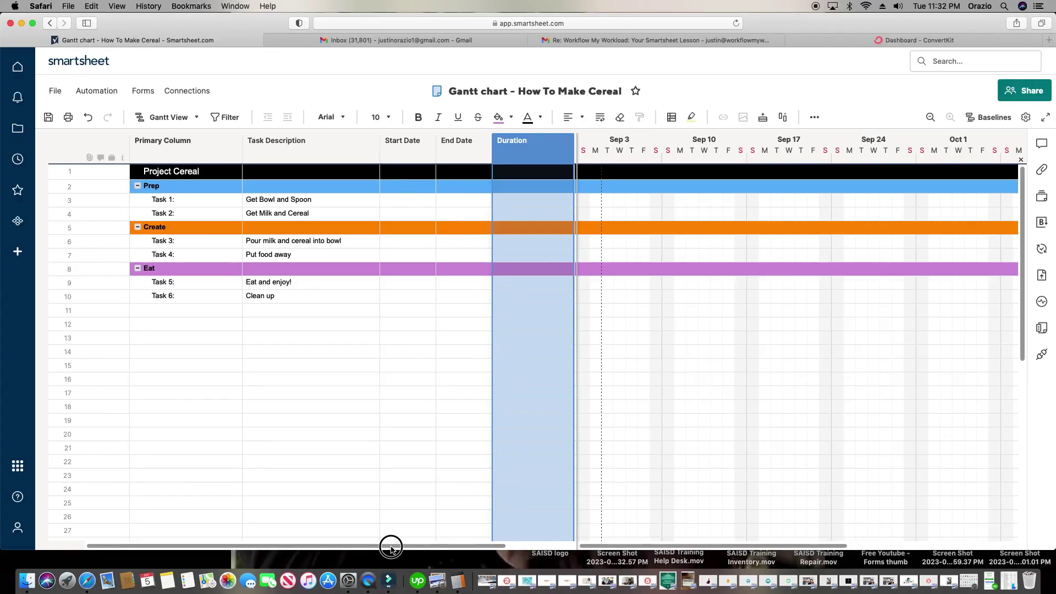
pyautogui.moveTo(389, 546); pyautogui.dragTo(500, 547)
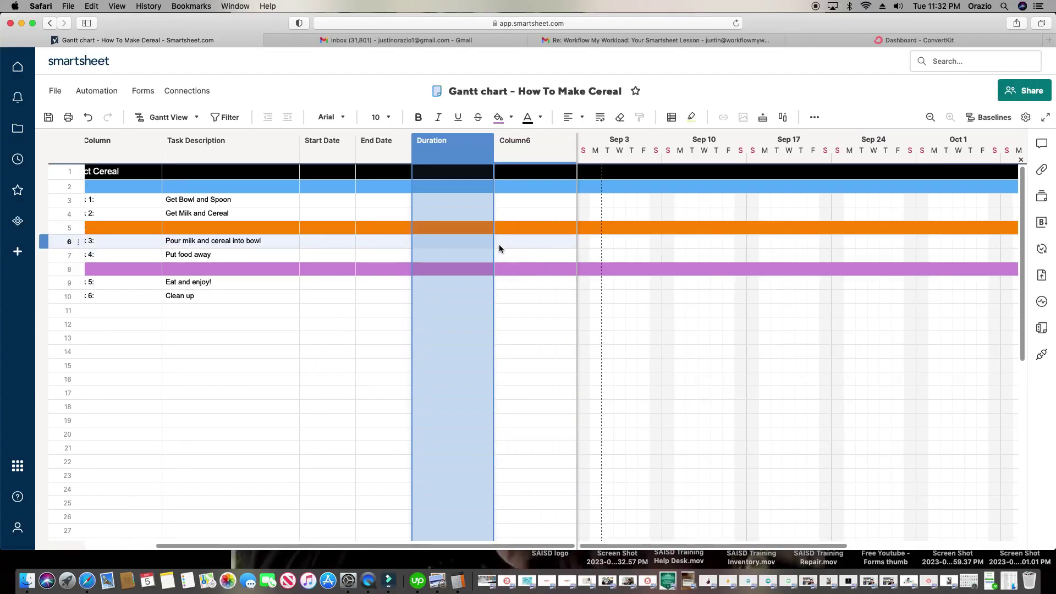
# Step: Save the Gantt sheet again and scroll the grid back toward the Primary Column
pyautogui.click(48, 117)
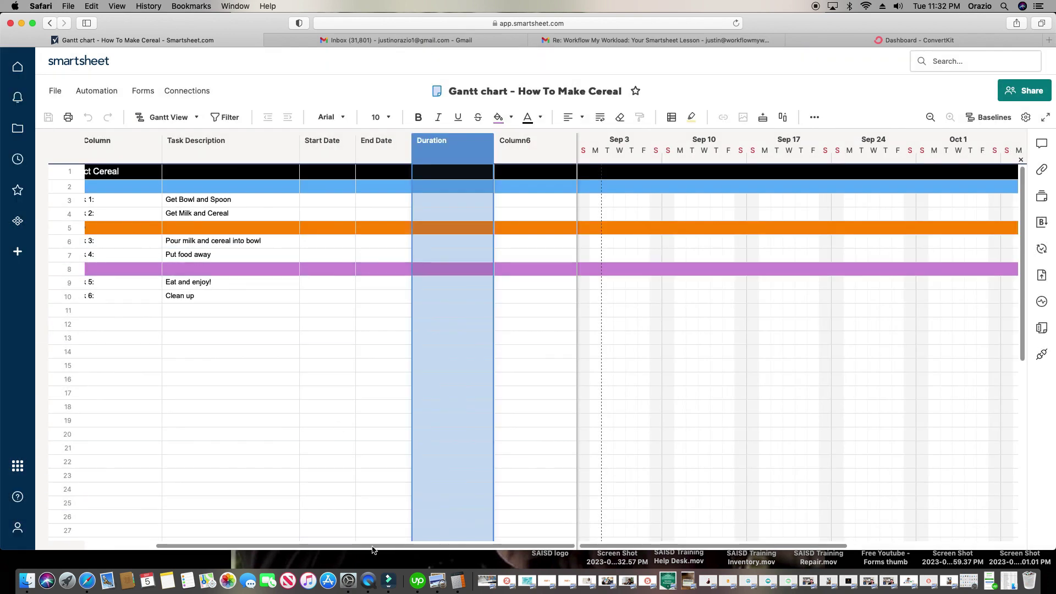
pyautogui.moveTo(373, 546); pyautogui.dragTo(302, 545)
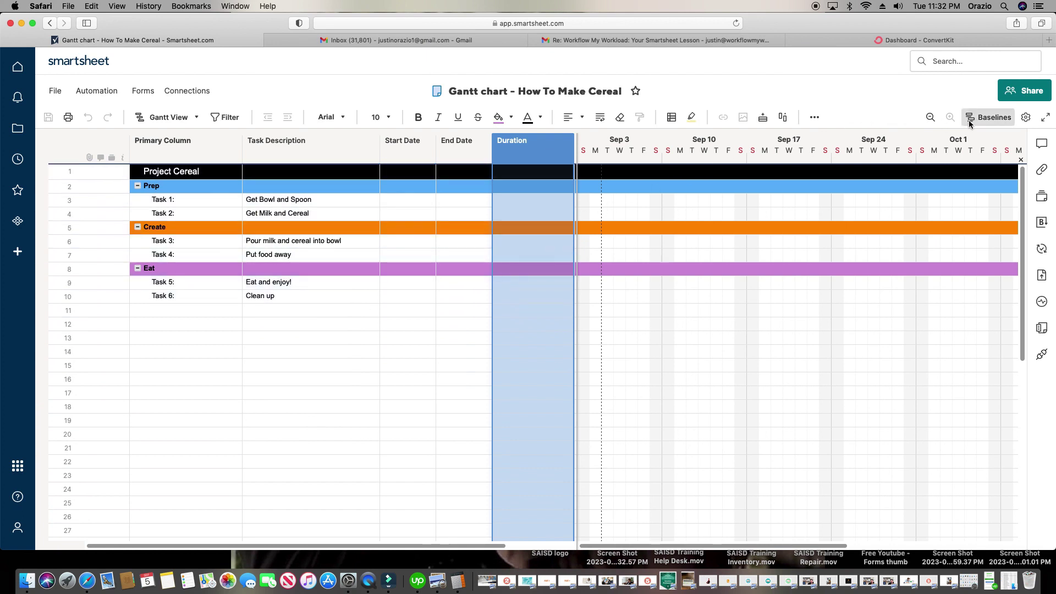
# Step: In Project Settings, keep Start Date/End Date, leave % Complete unset, and enable dependencies using Duration
pyautogui.click(1025, 120)
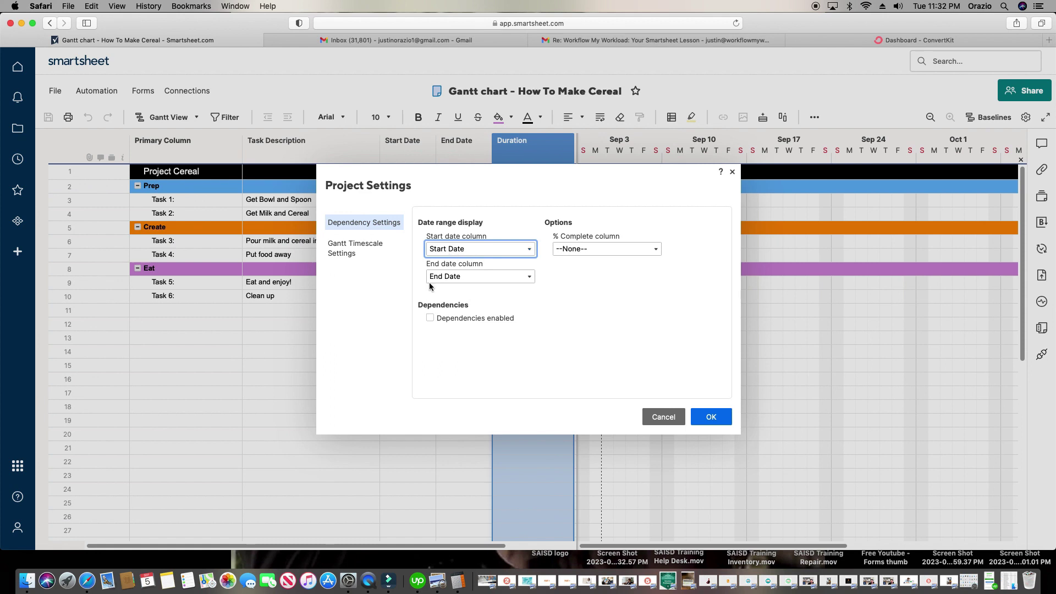
pyautogui.click(530, 251)
pyautogui.click(530, 252)
pyautogui.click(530, 276)
pyautogui.click(530, 277)
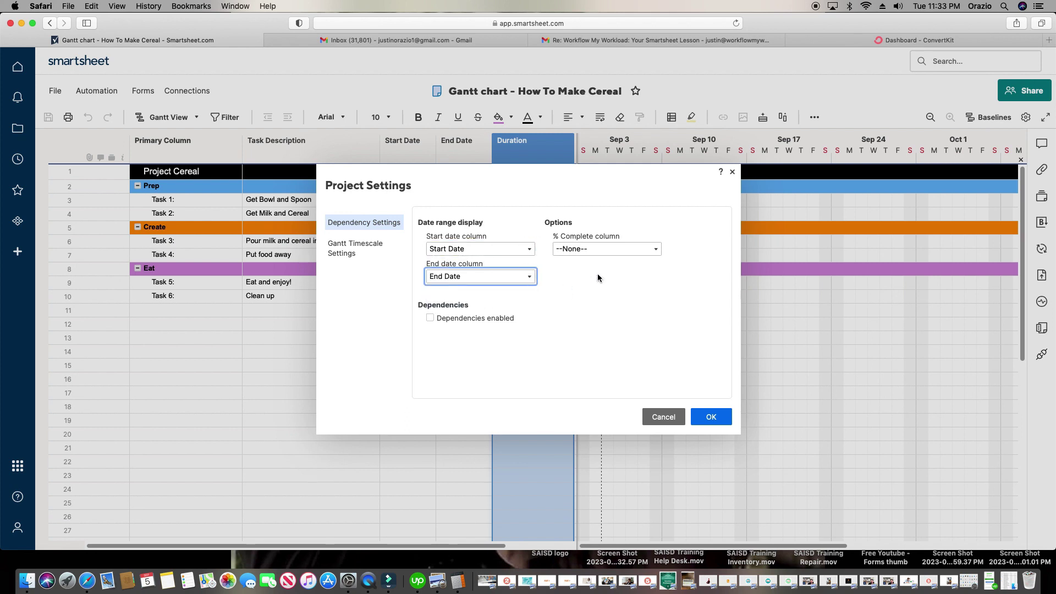
pyautogui.click(652, 248)
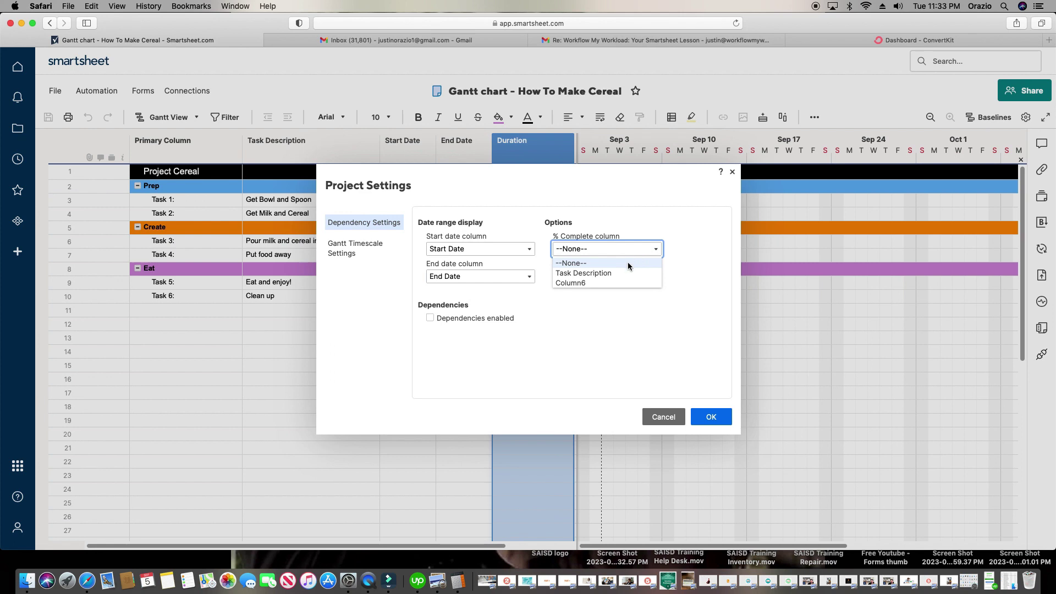
pyautogui.click(685, 219)
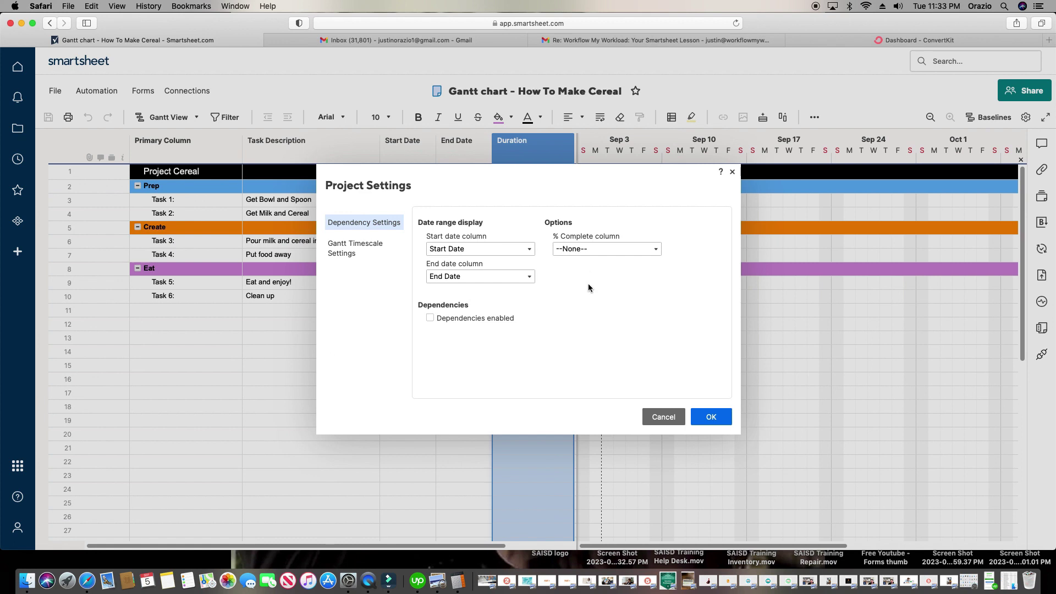
pyautogui.click(430, 318)
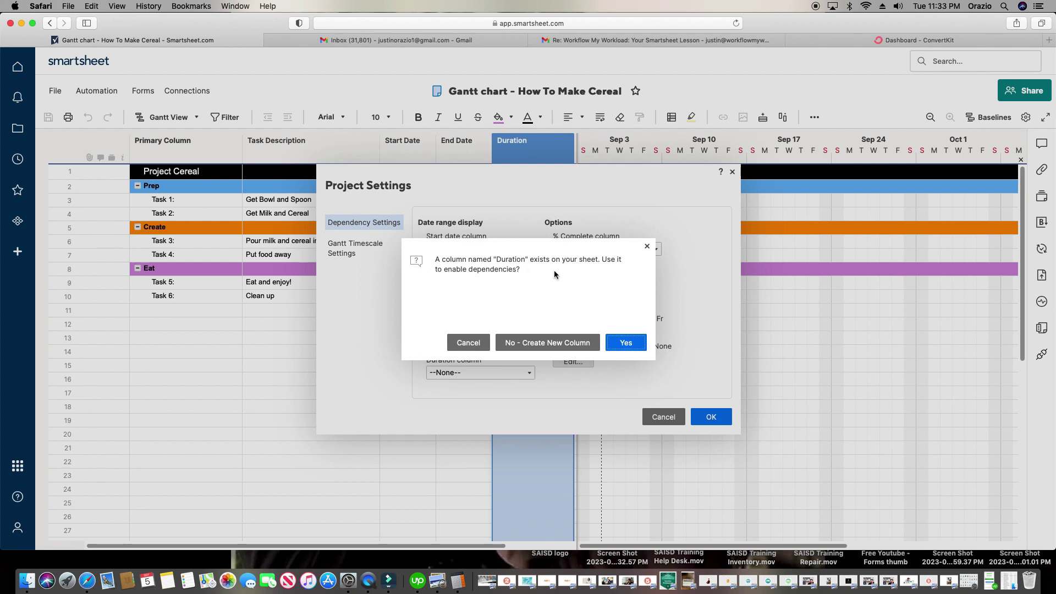
pyautogui.click(620, 345)
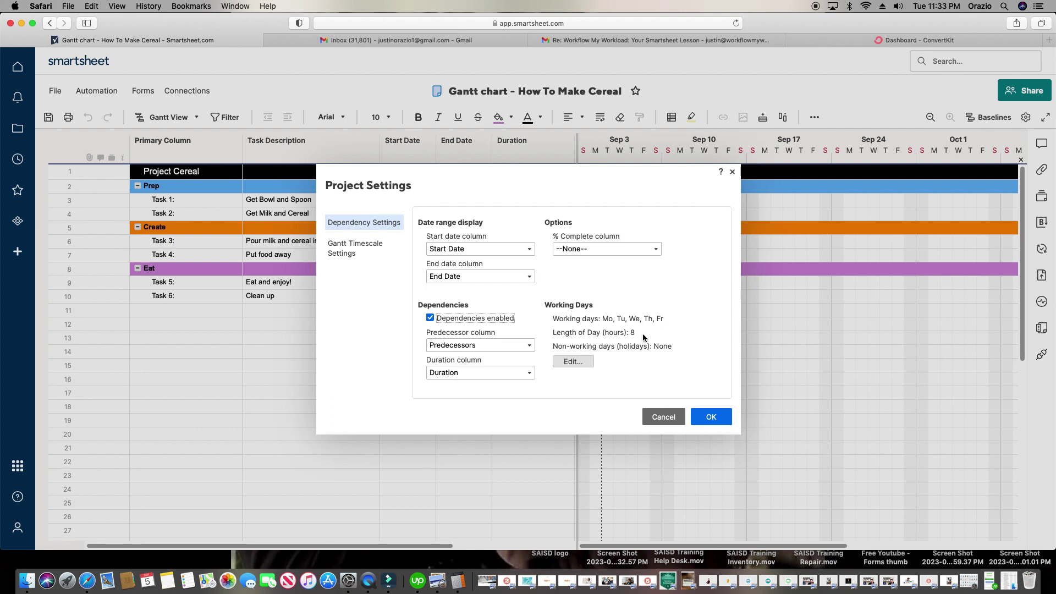
pyautogui.click(583, 361)
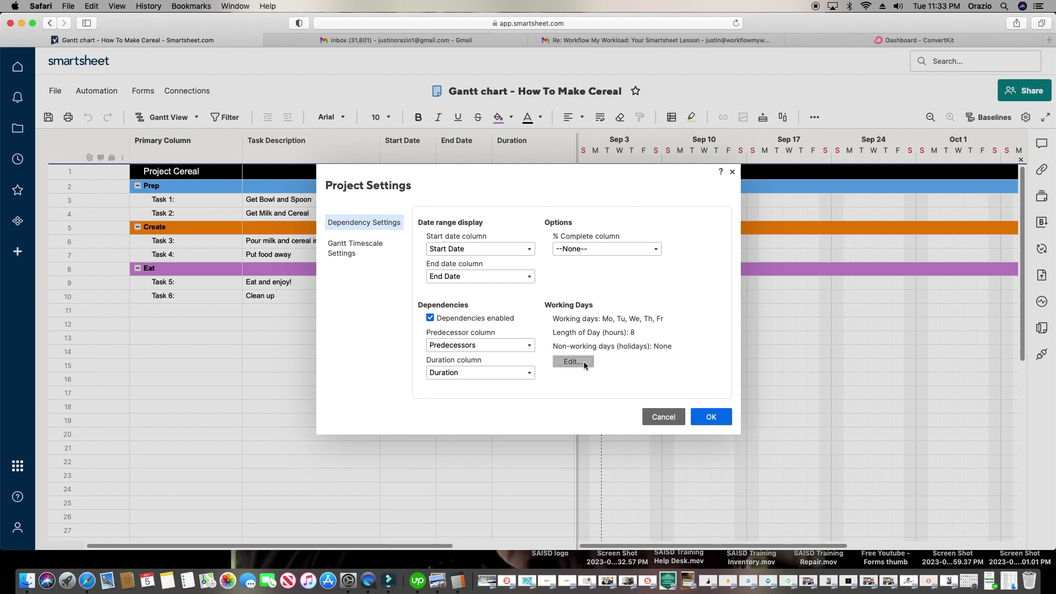
pyautogui.click(400, 250)
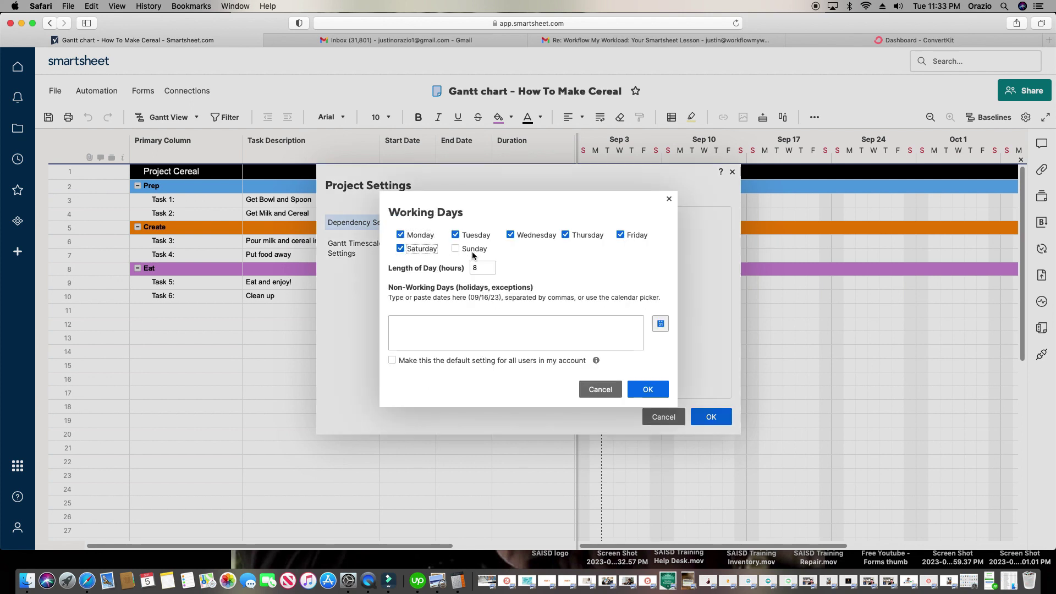
pyautogui.click(455, 249)
pyautogui.click(400, 249)
pyautogui.click(456, 250)
pyautogui.doubleClick(481, 268)
pyautogui.click(639, 388)
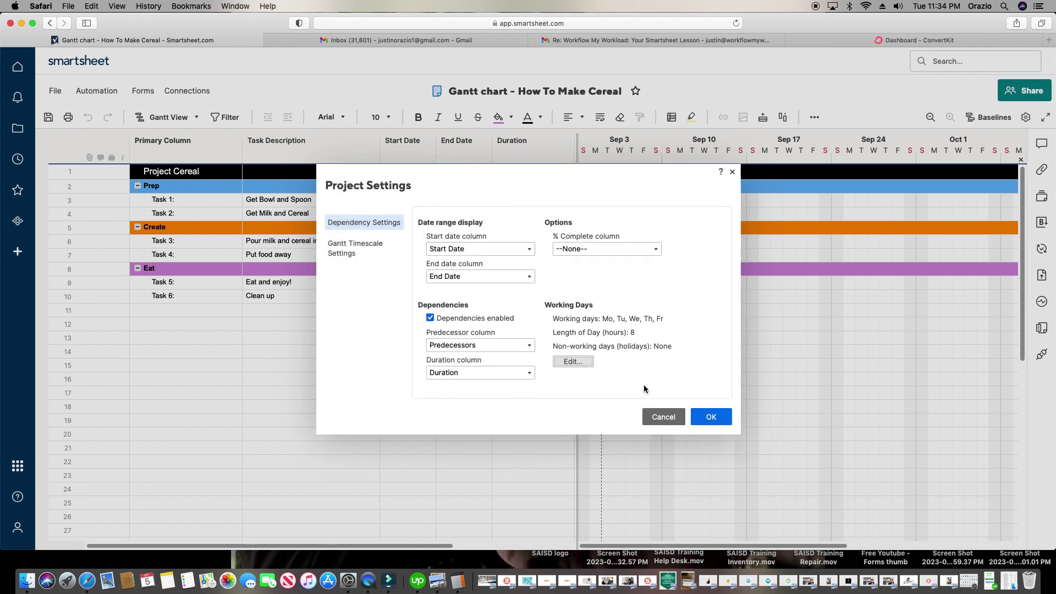
# Step: Close Project Settings and scroll the grid to review the Duration, Column6 and Predecessors columns
pyautogui.click(714, 419)
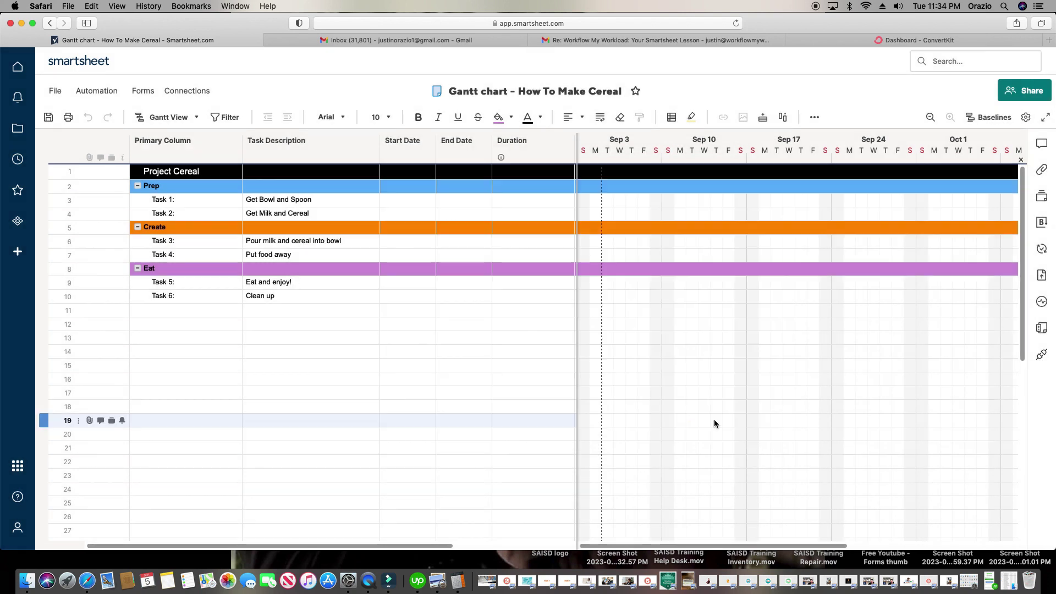
pyautogui.moveTo(426, 547); pyautogui.dragTo(544, 544)
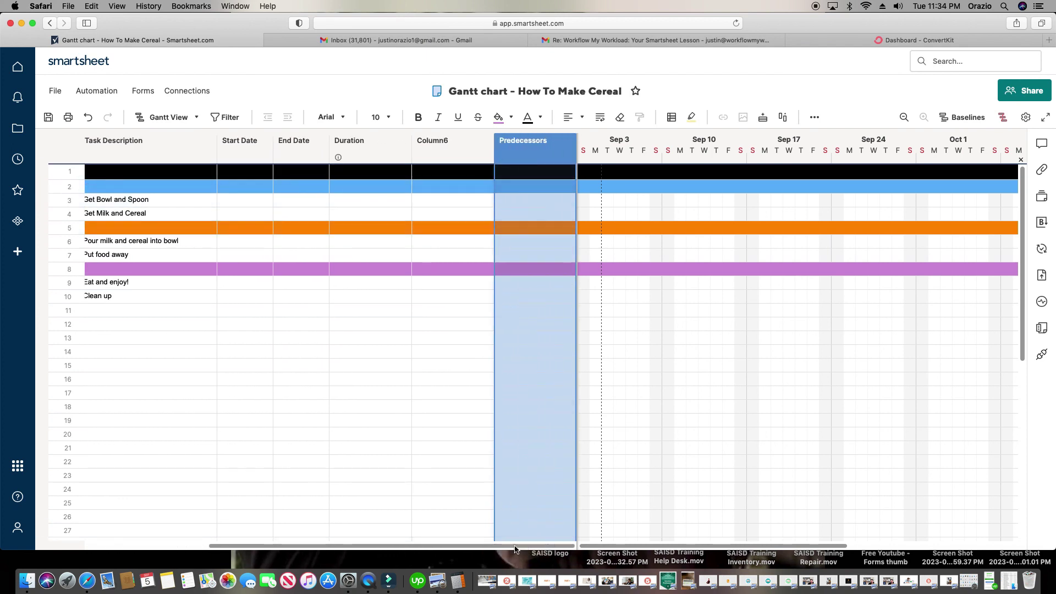
pyautogui.moveTo(517, 547); pyautogui.dragTo(482, 547)
pyautogui.click(398, 149)
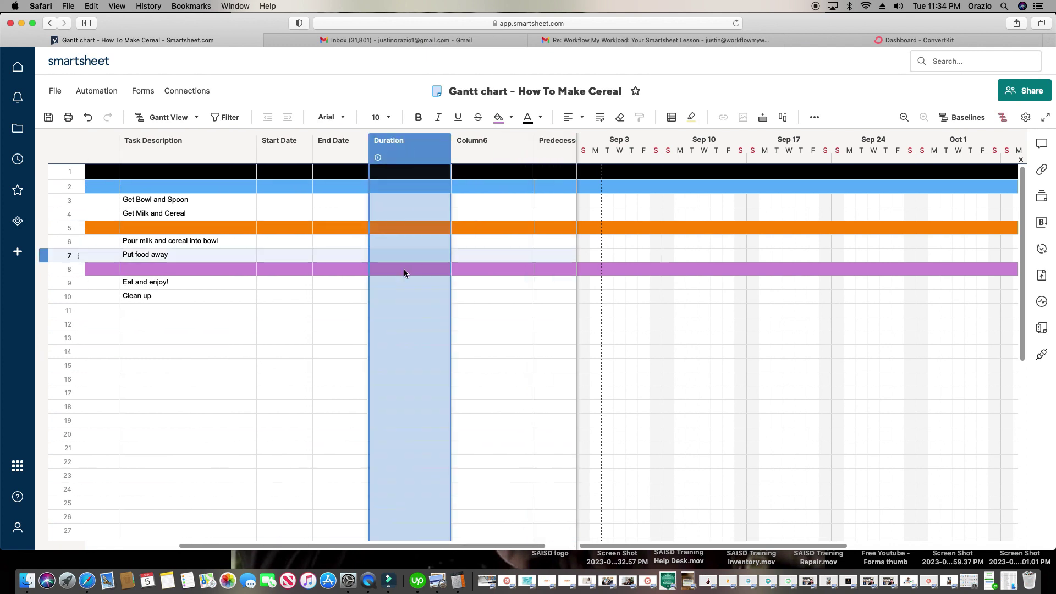
pyautogui.click(485, 368)
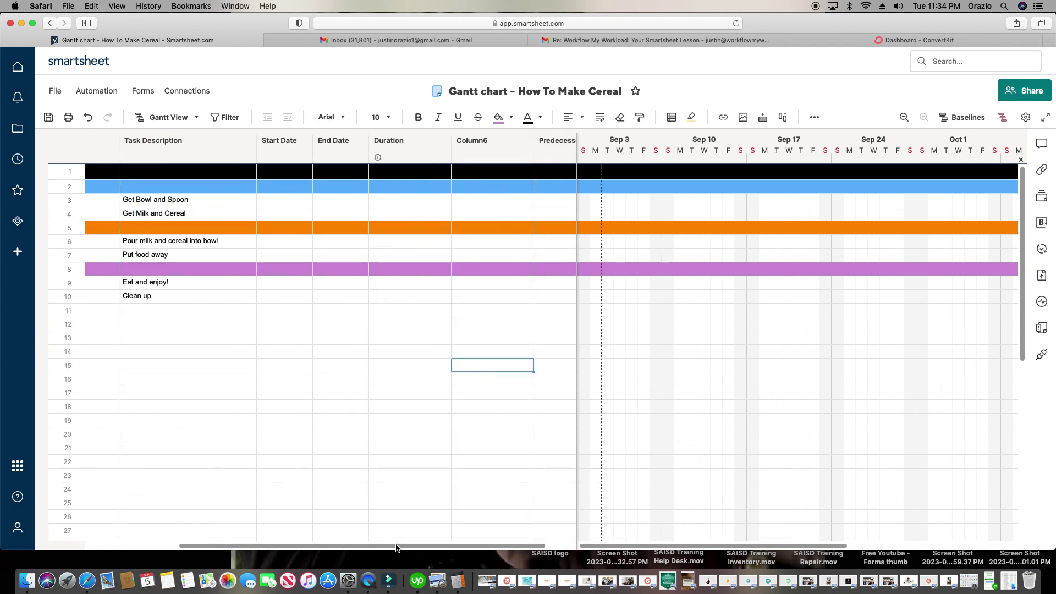
pyautogui.moveTo(395, 545); pyautogui.dragTo(370, 546)
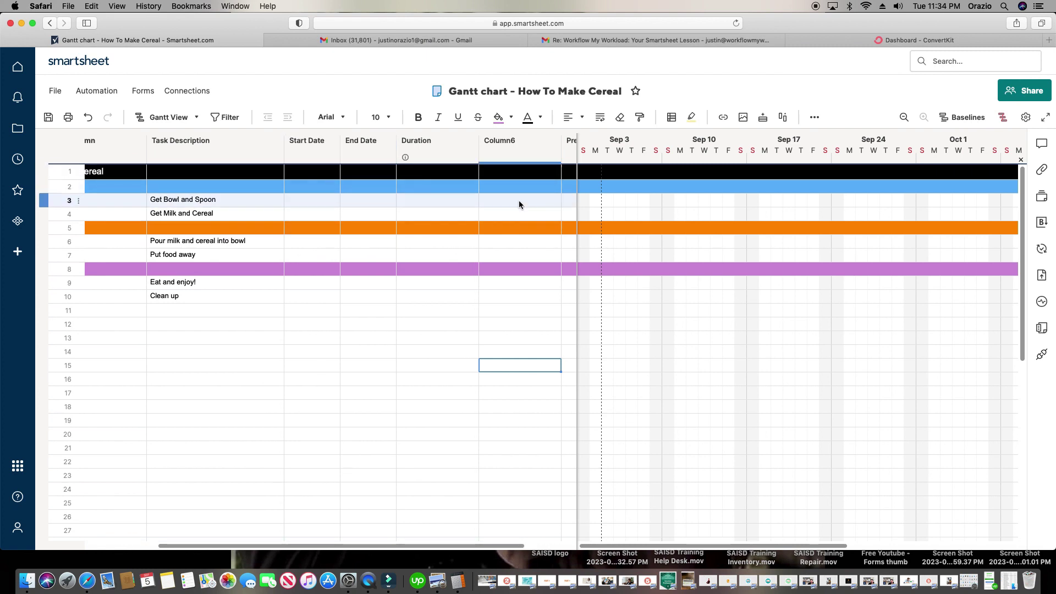
pyautogui.click(308, 200)
# Step: Set Get Bowl and Spoon to start 09/05/23 and end 09/08/23
pyautogui.click(333, 201)
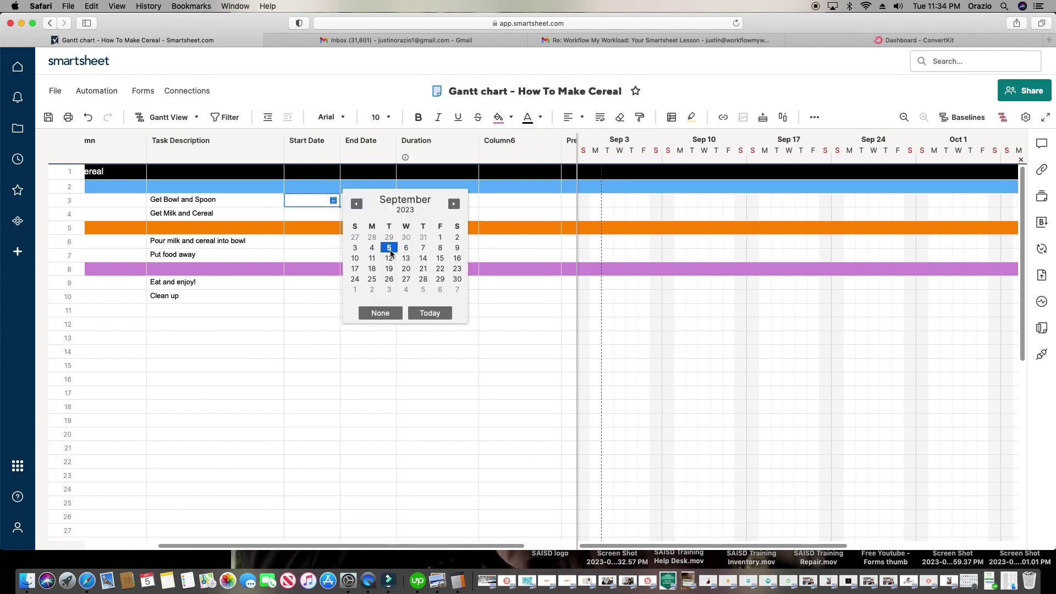
pyautogui.click(389, 250)
pyautogui.click(367, 201)
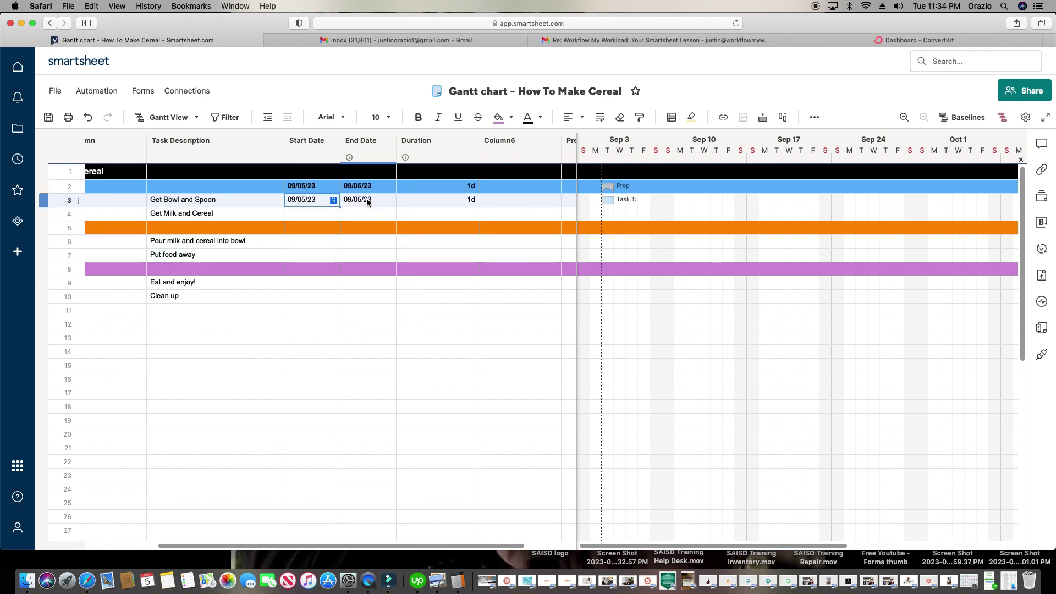
pyautogui.click(388, 200)
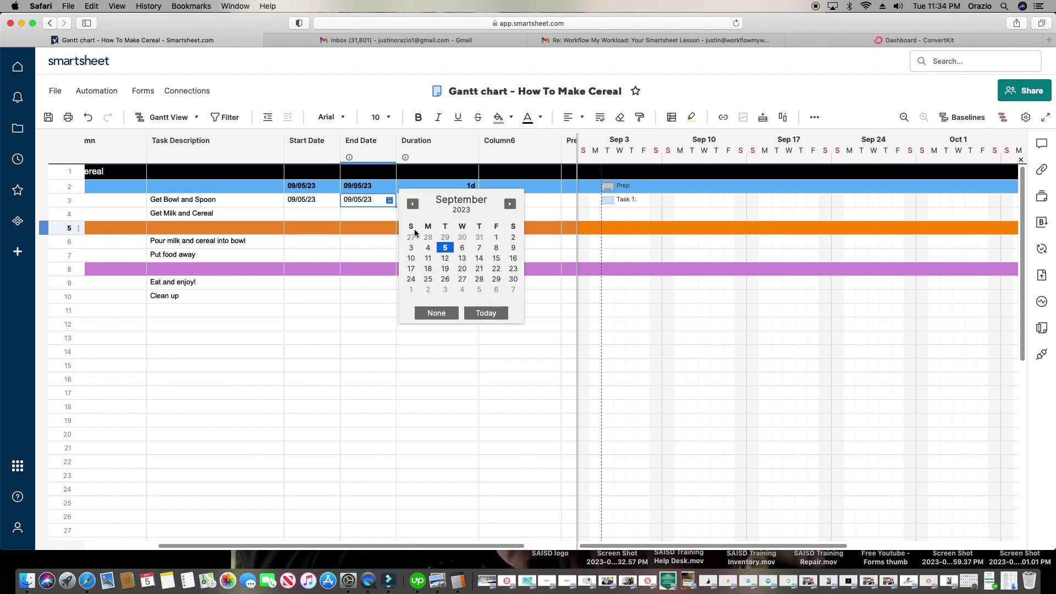
pyautogui.click(496, 248)
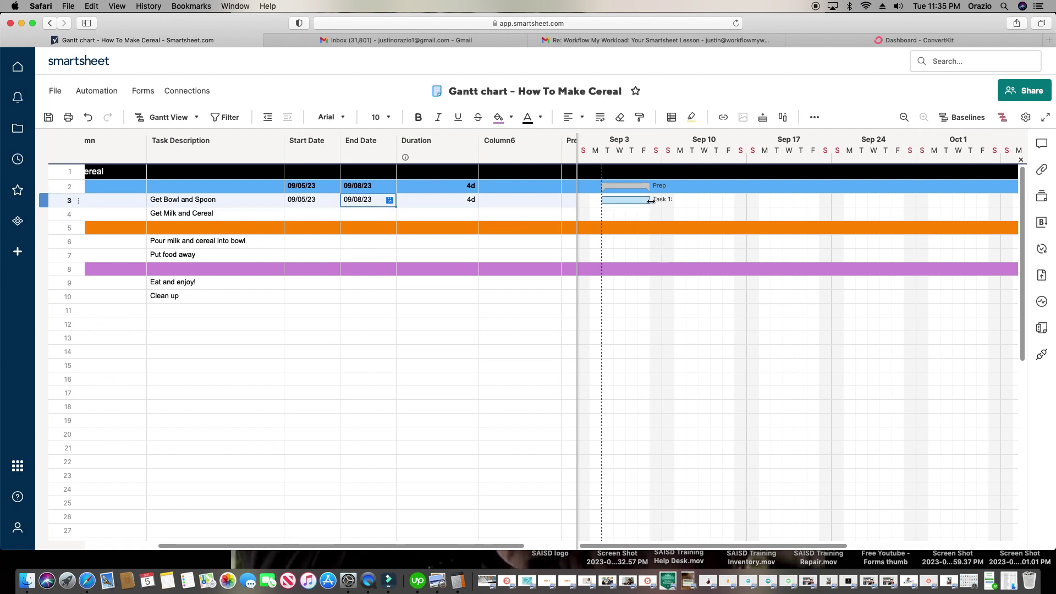
pyautogui.moveTo(651, 201); pyautogui.dragTo(710, 201)
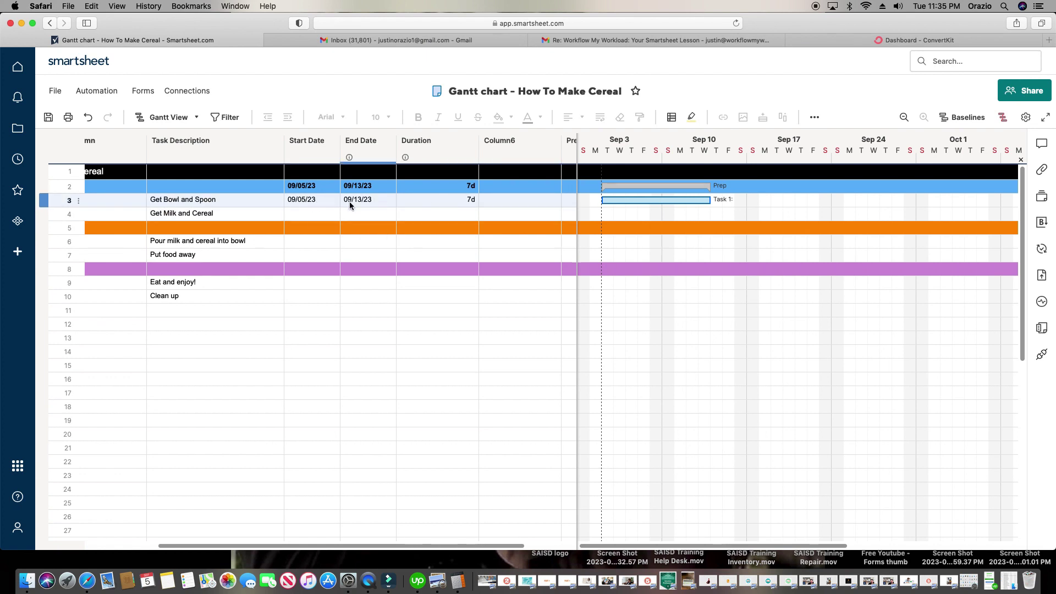
pyautogui.click(710, 200)
pyautogui.moveTo(711, 200); pyautogui.dragTo(650, 200)
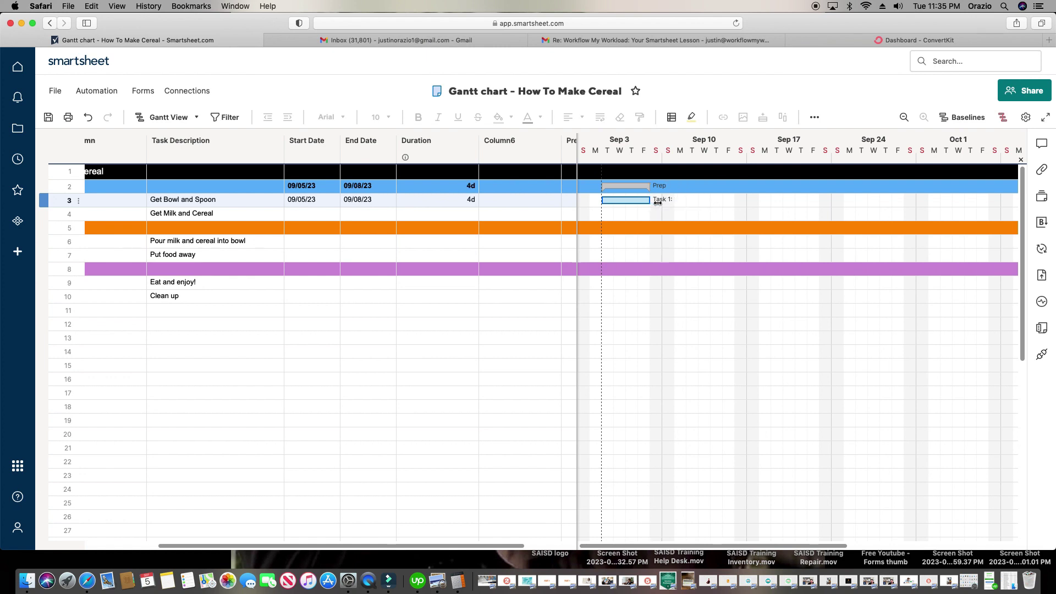
pyautogui.click(458, 199)
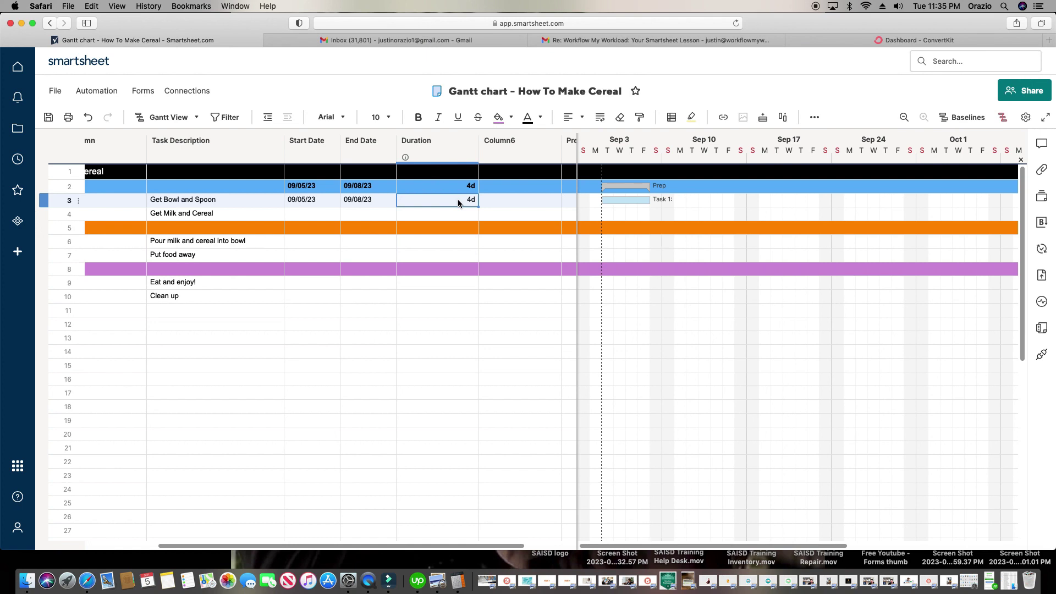
# Step: Enter 10d as Get Bowl and Spoon's duration, then change it to elapsed e10d
pyautogui.write('10')
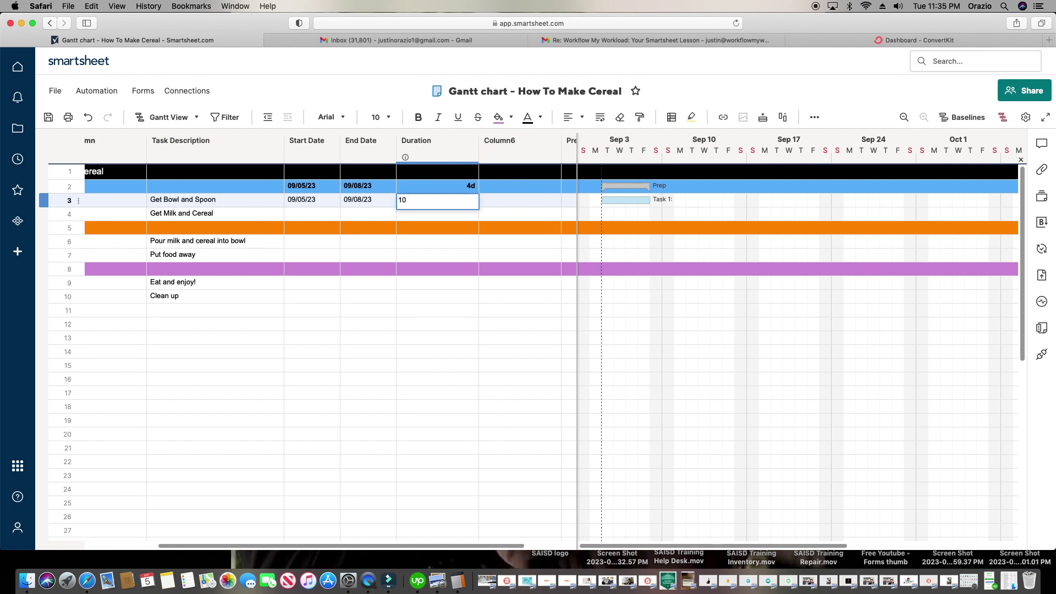
pyautogui.write('d')
pyautogui.press('Return')
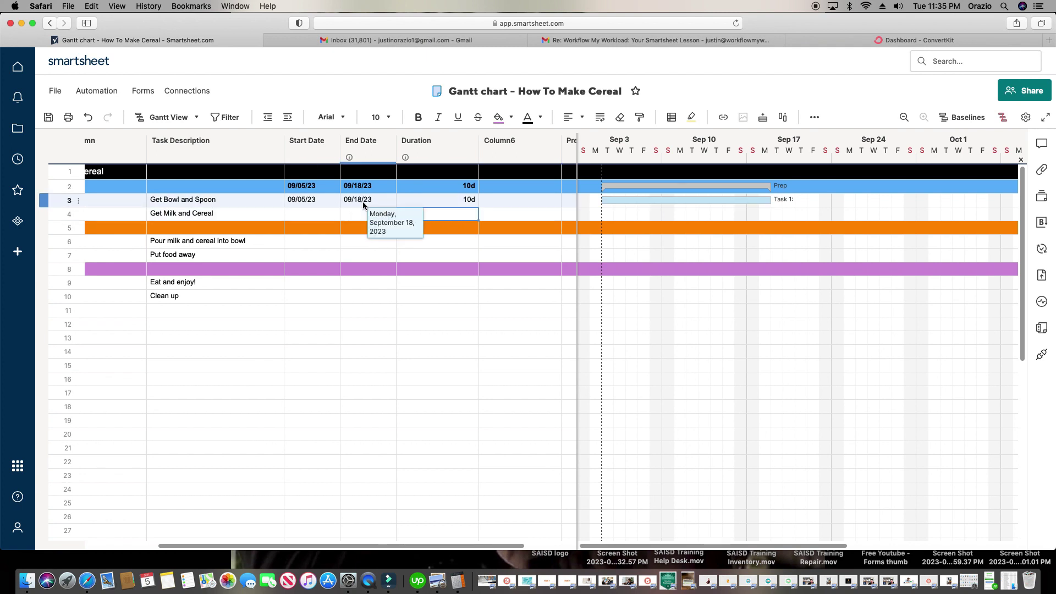
pyautogui.click(462, 201)
pyautogui.click(456, 202)
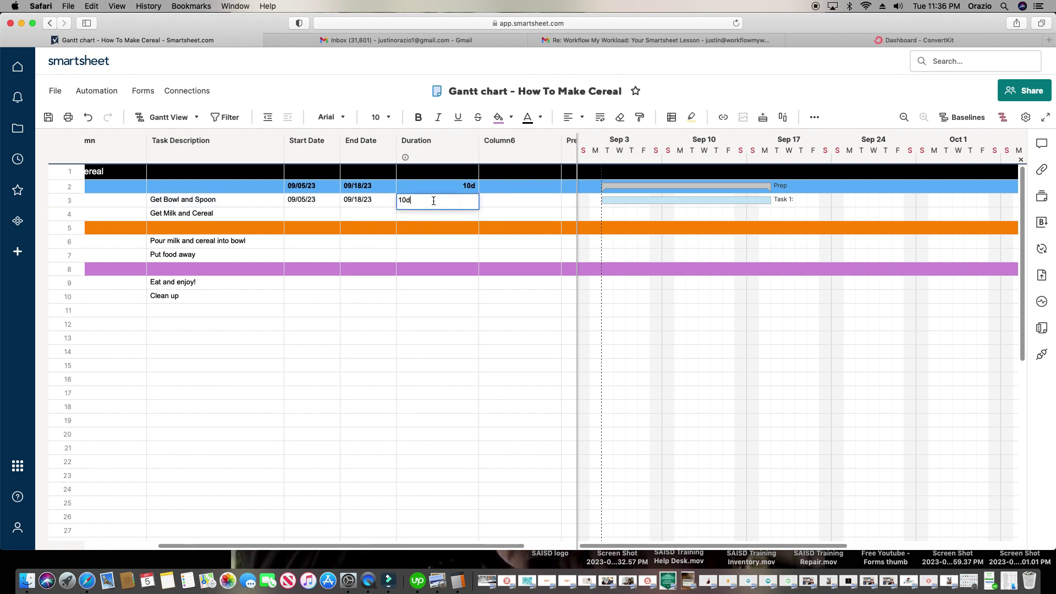
pyautogui.click(398, 200)
pyautogui.write('e')
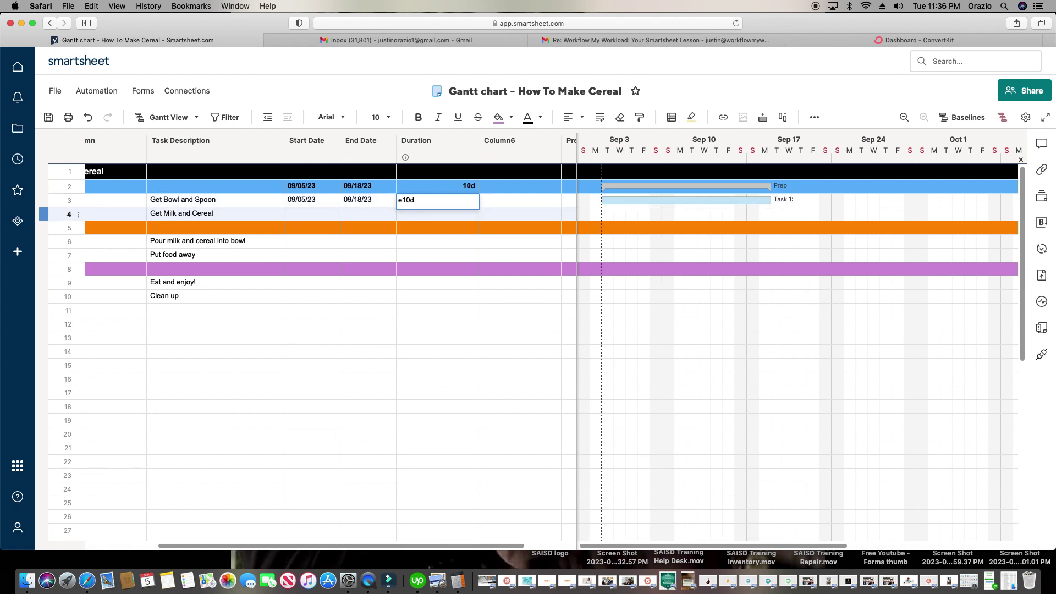
pyautogui.press('Return')
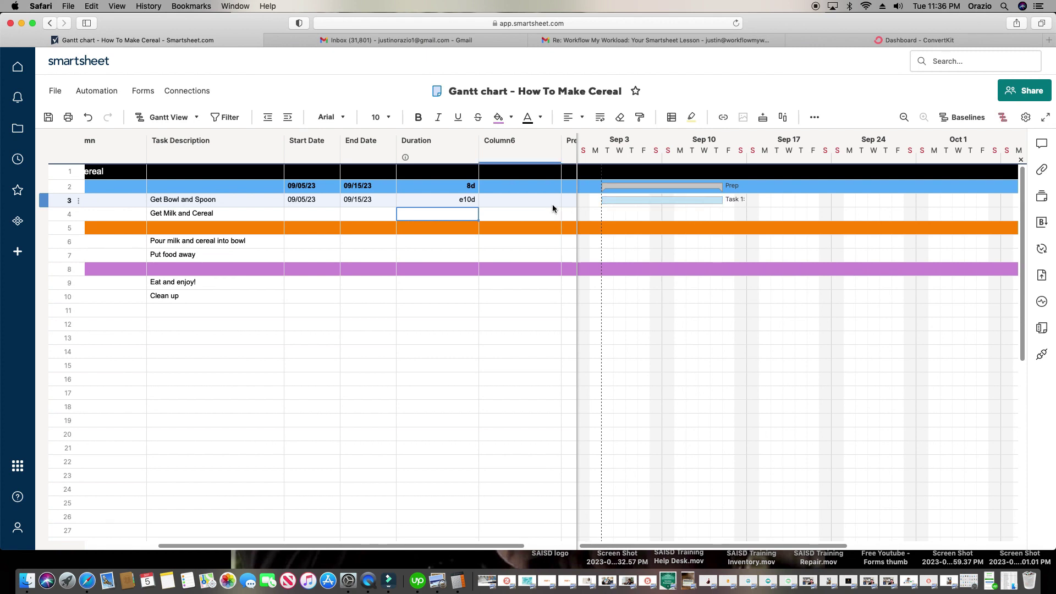
pyautogui.doubleClick(465, 199)
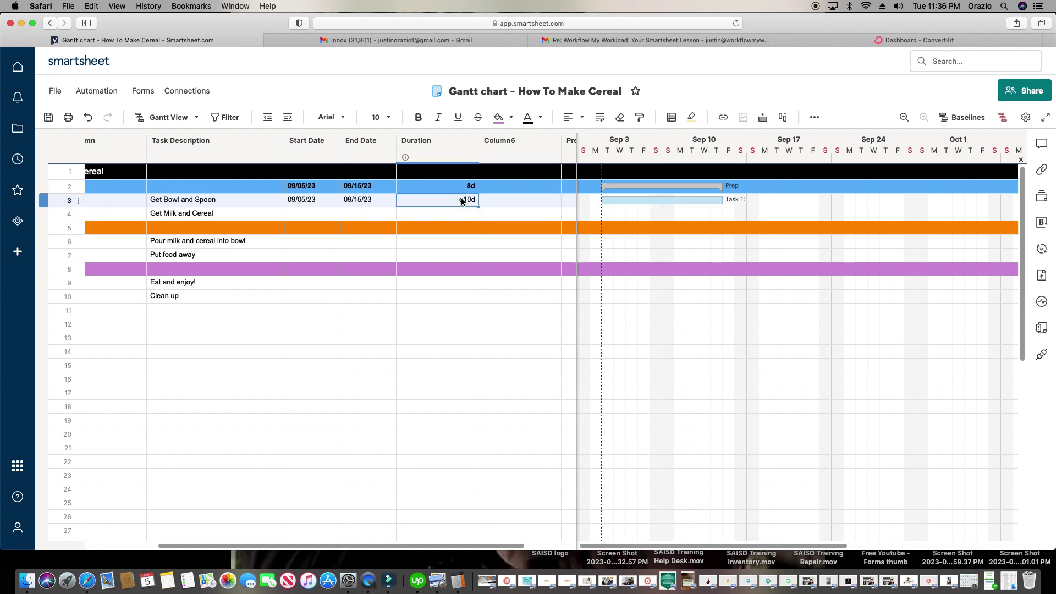
pyautogui.click(402, 201)
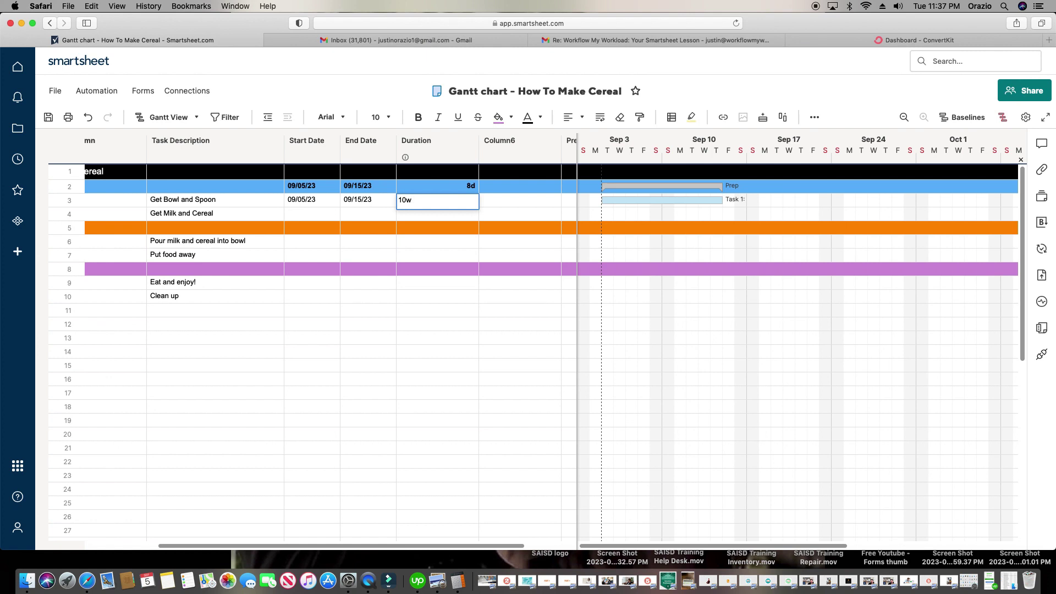
# Step: Try durations 10w, 10m and 1000m for Get Bowl and Spoon
pyautogui.press('Return')
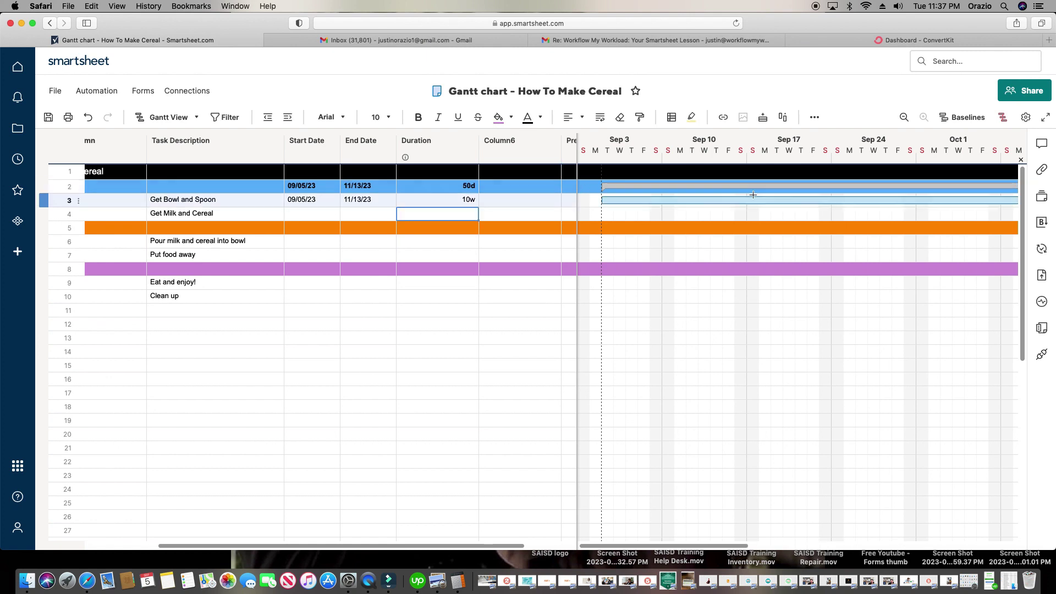
pyautogui.click(428, 199)
pyautogui.click(429, 199)
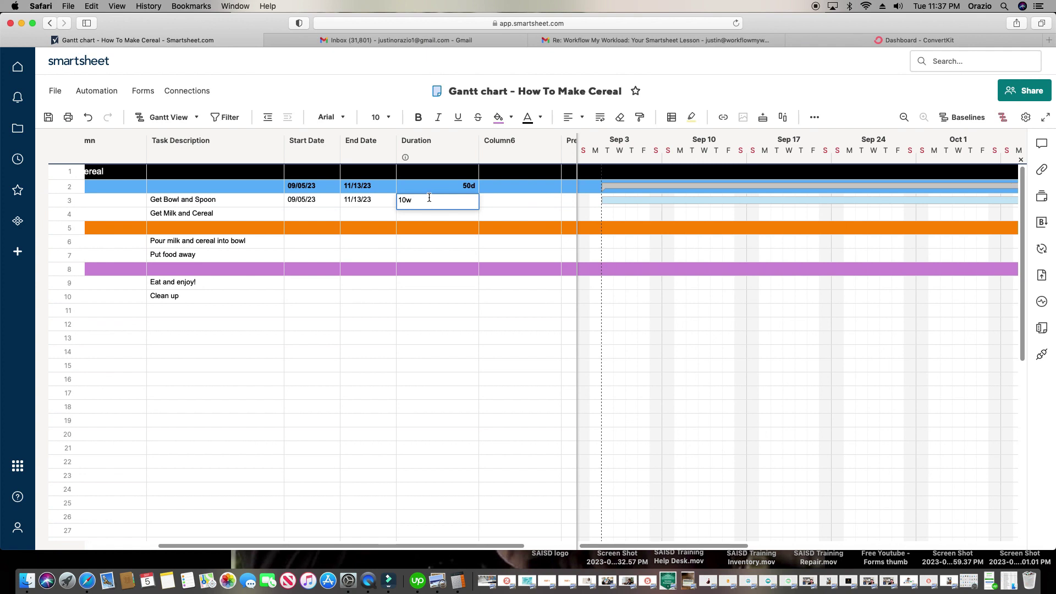
pyautogui.press('BackSpace')
pyautogui.write('m')
pyautogui.press('Return')
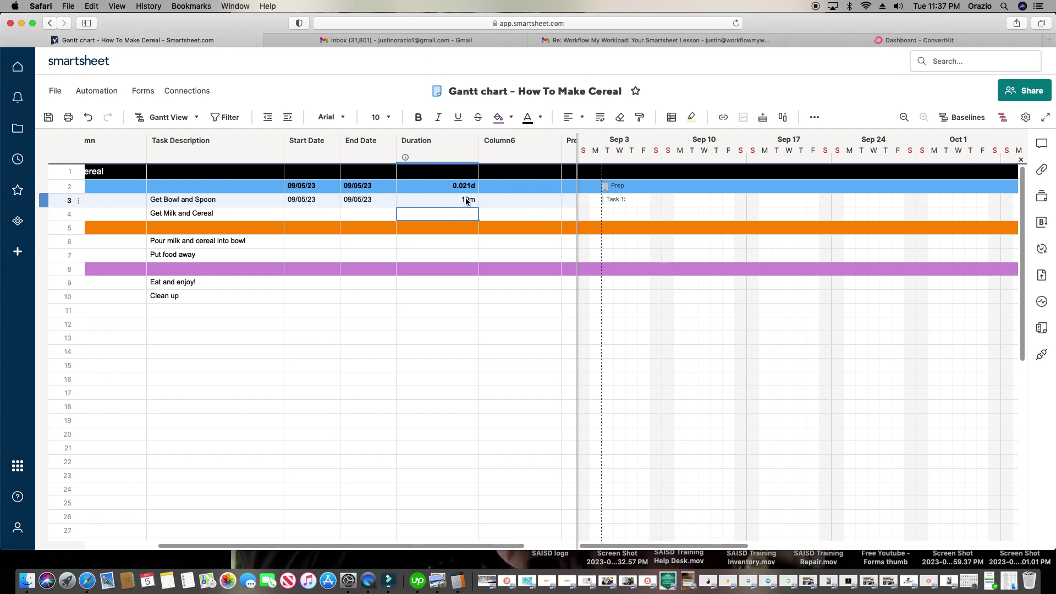
pyautogui.click(463, 201)
pyautogui.click(464, 201)
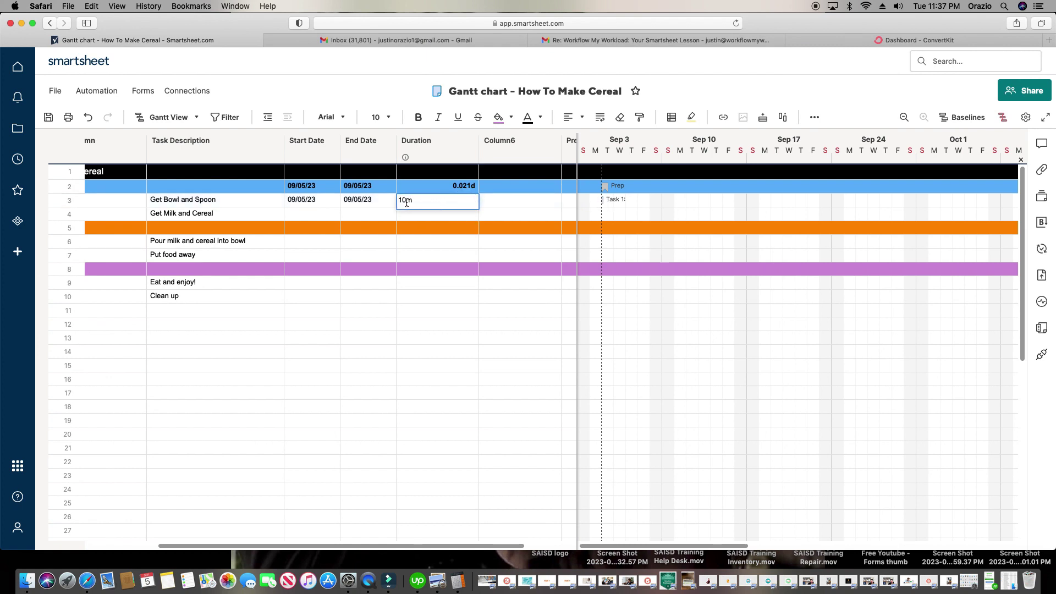
pyautogui.write('00')
pyautogui.press('Return')
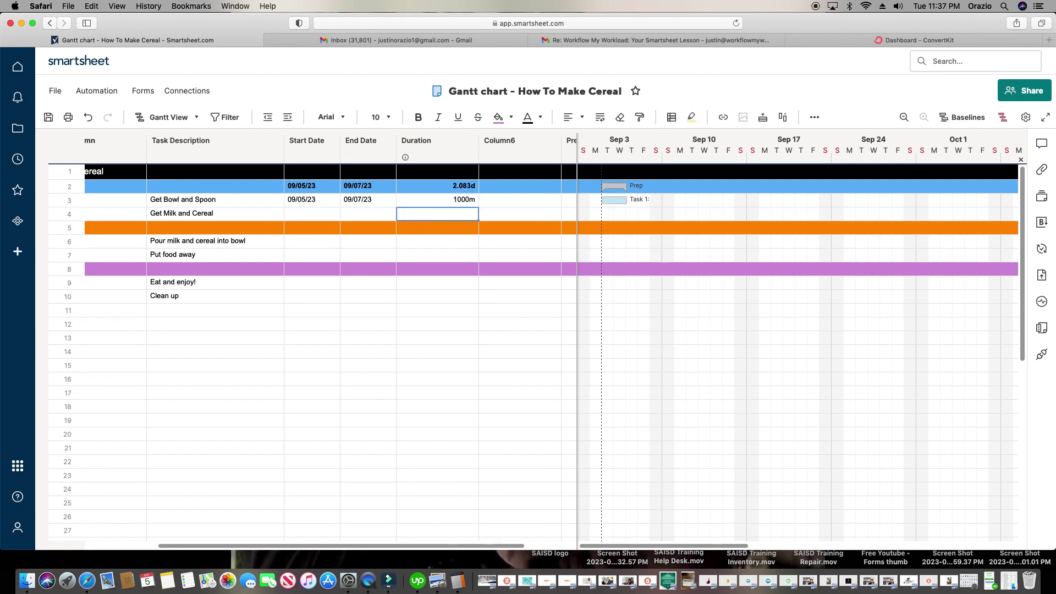
# Step: Try a 1000s duration, then return it to 1000m
pyautogui.click(444, 199)
pyautogui.click(450, 201)
pyautogui.click(443, 200)
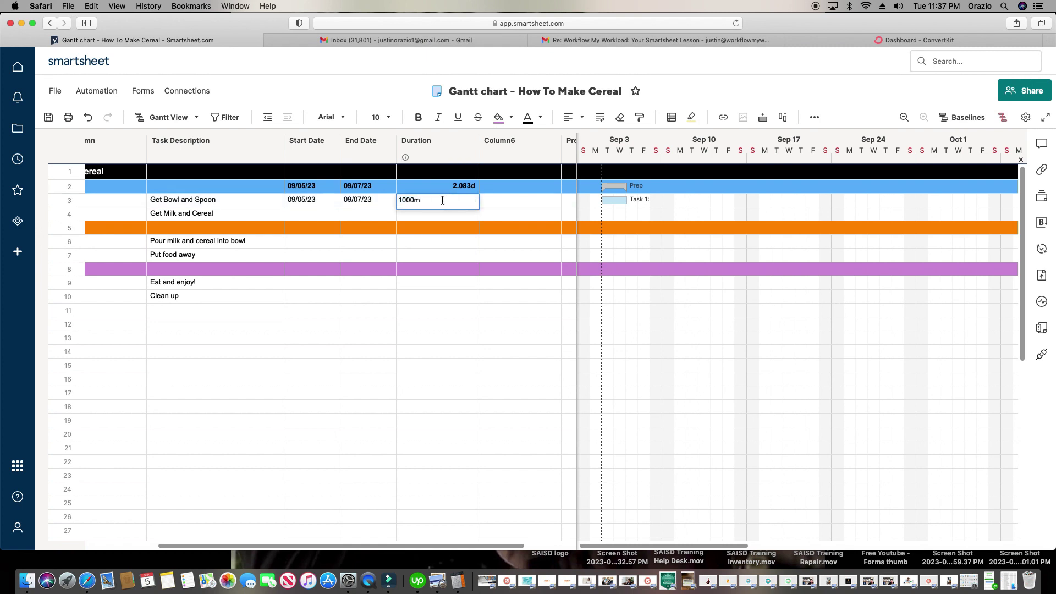
pyautogui.press('BackSpace')
pyautogui.press('Return')
pyautogui.click(465, 204)
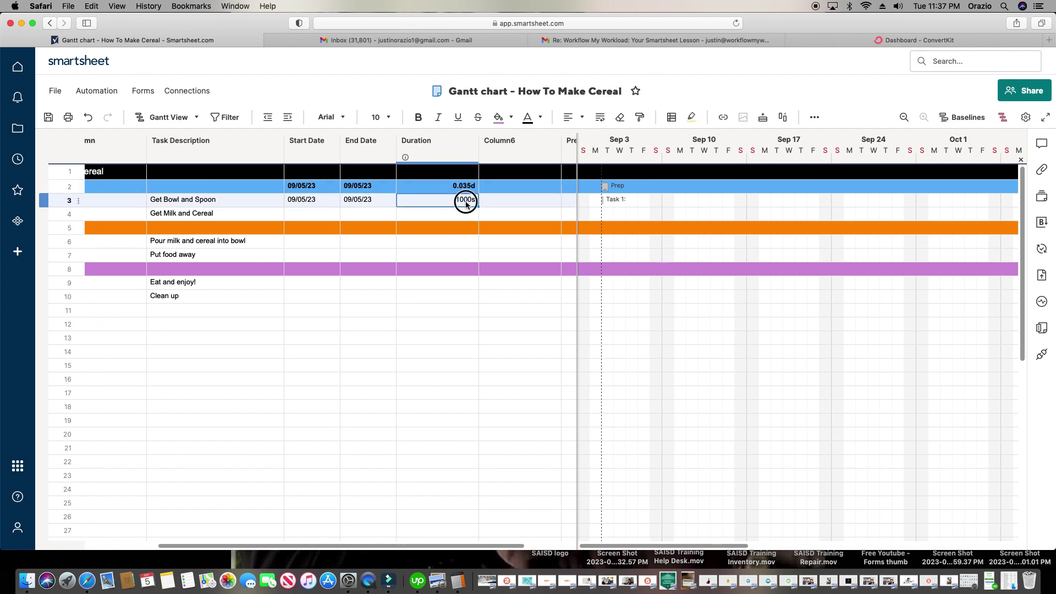
pyautogui.click(466, 204)
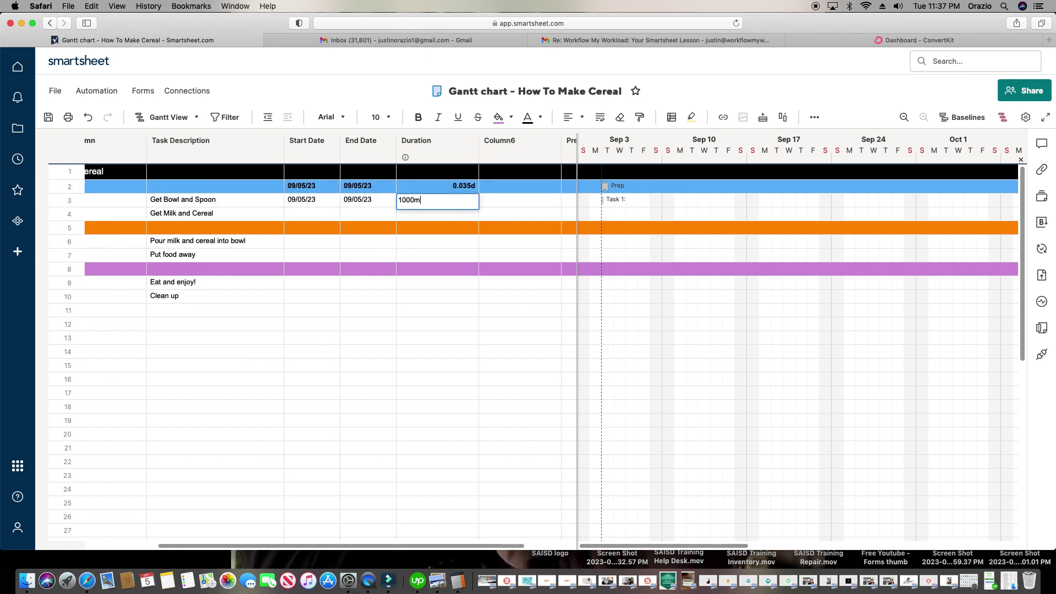
pyautogui.press('Return')
# Step: Change the duration to 1000d, then settle on 1w
pyautogui.click(438, 199)
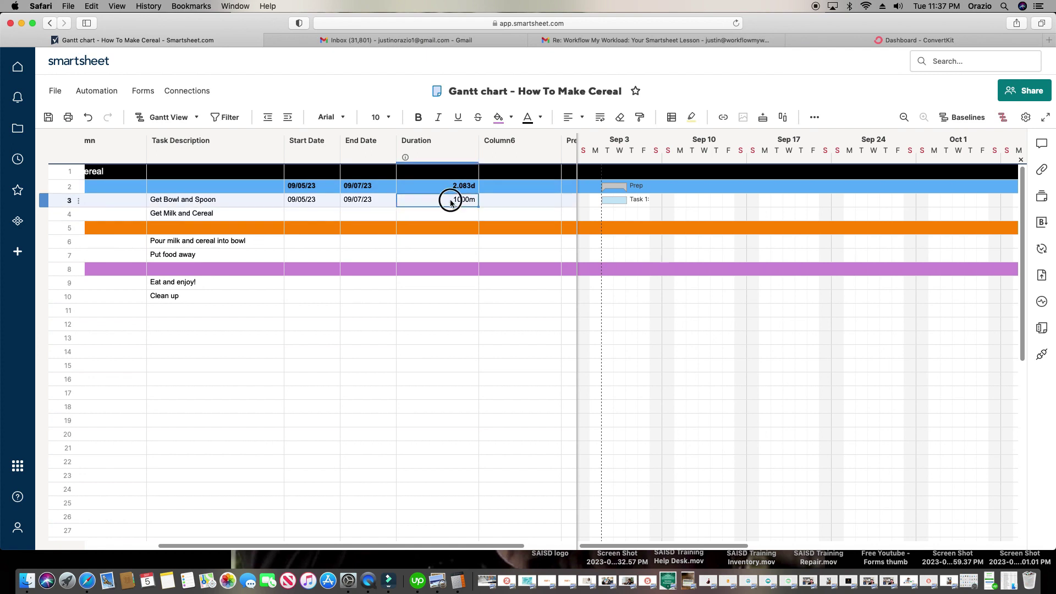
pyautogui.click(451, 201)
pyautogui.doubleClick(450, 201)
pyautogui.click(450, 200)
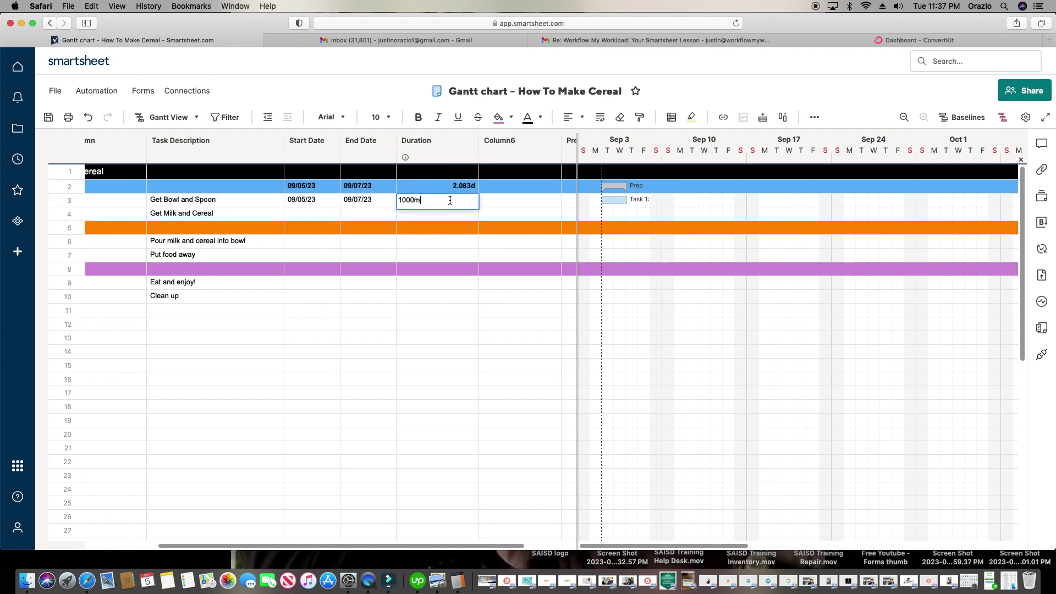
pyautogui.press('BackSpace')
pyautogui.write('d')
pyautogui.press('Return')
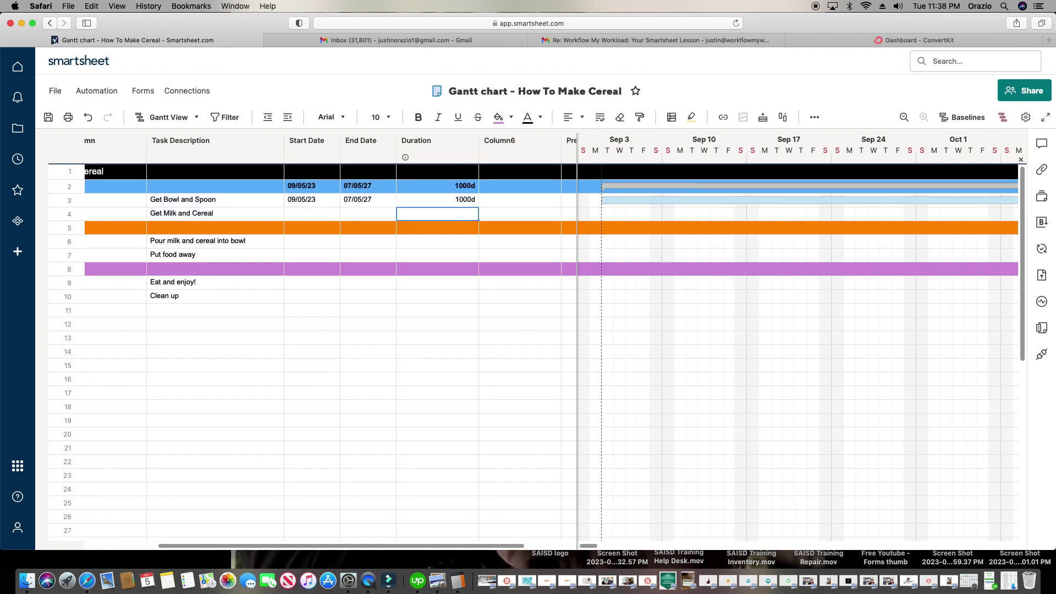
pyautogui.doubleClick(471, 201)
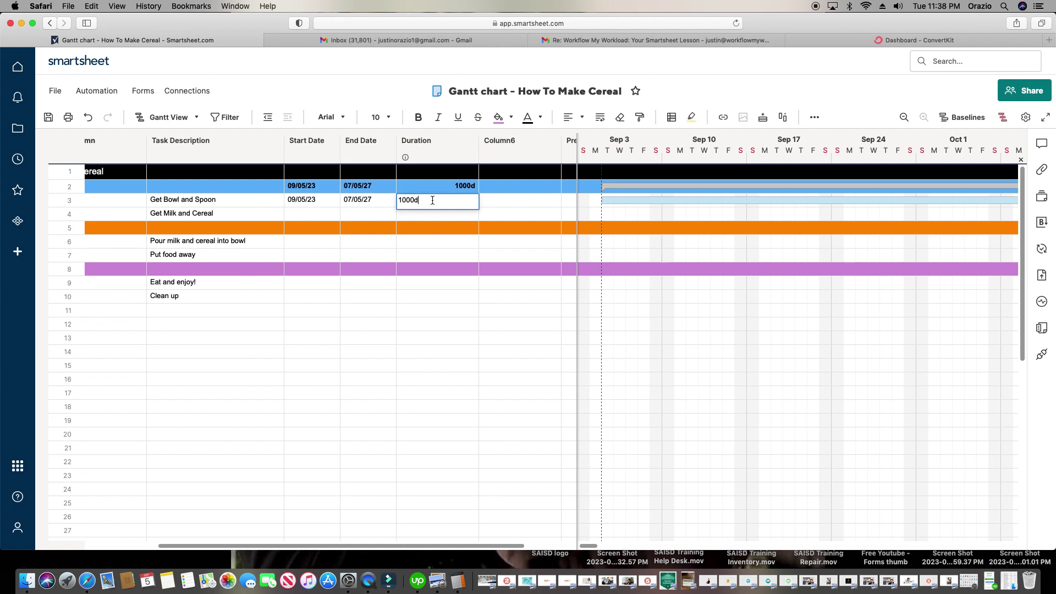
pyautogui.press('BackSpace')
pyautogui.write('w')
pyautogui.press('BackSpace')
pyautogui.press('BackSpace')
pyautogui.press('BackSpace')
pyautogui.press('Return')
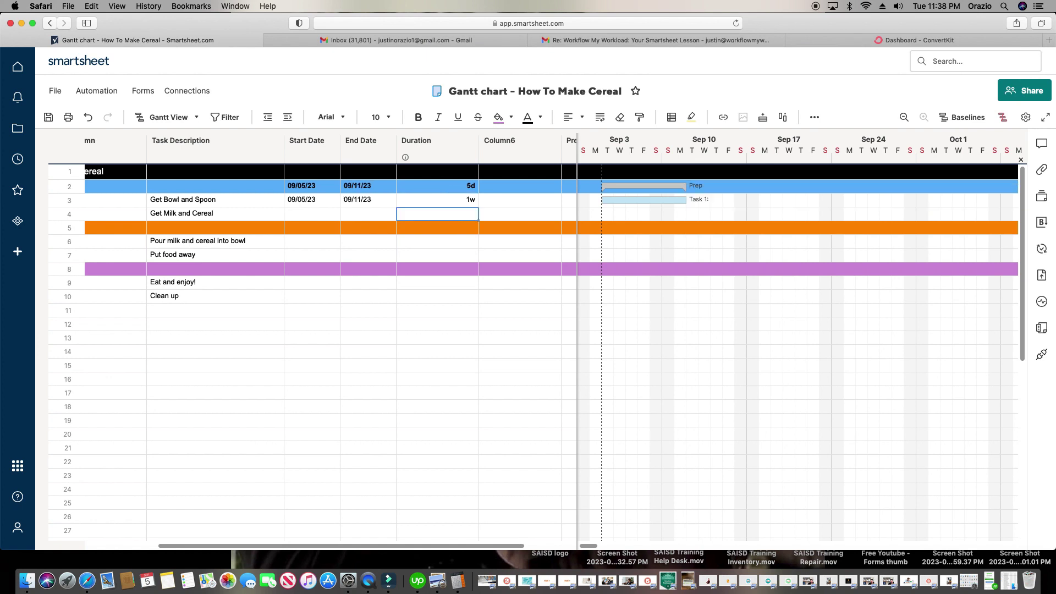
# Step: Set Get Bowl and Spoon's duration back to 10d and check working days in Project Settings
pyautogui.click(466, 202)
pyautogui.click(467, 201)
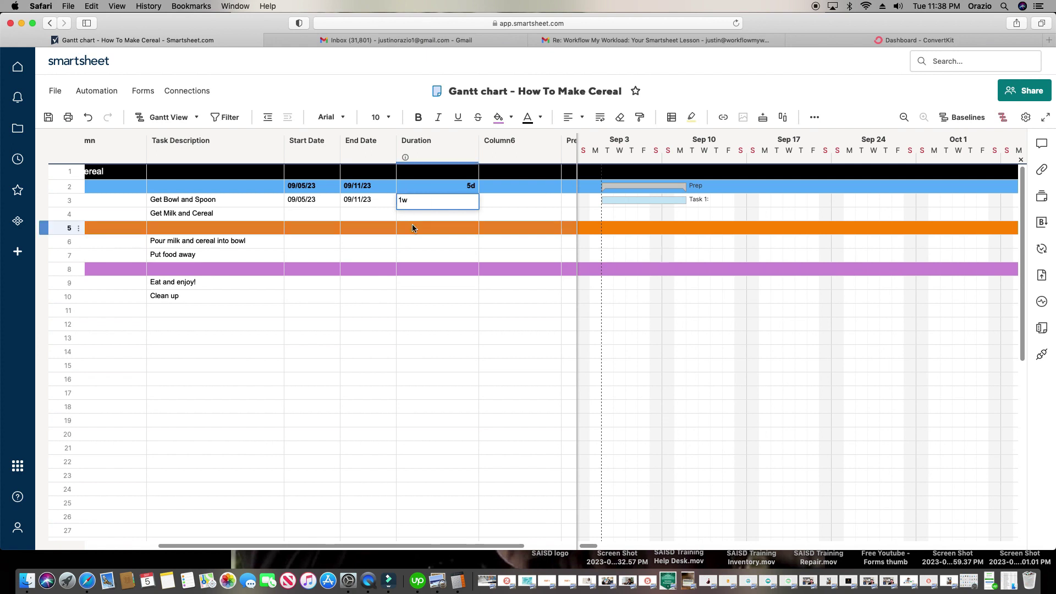
pyautogui.write('10')
pyautogui.doubleClick(419, 201)
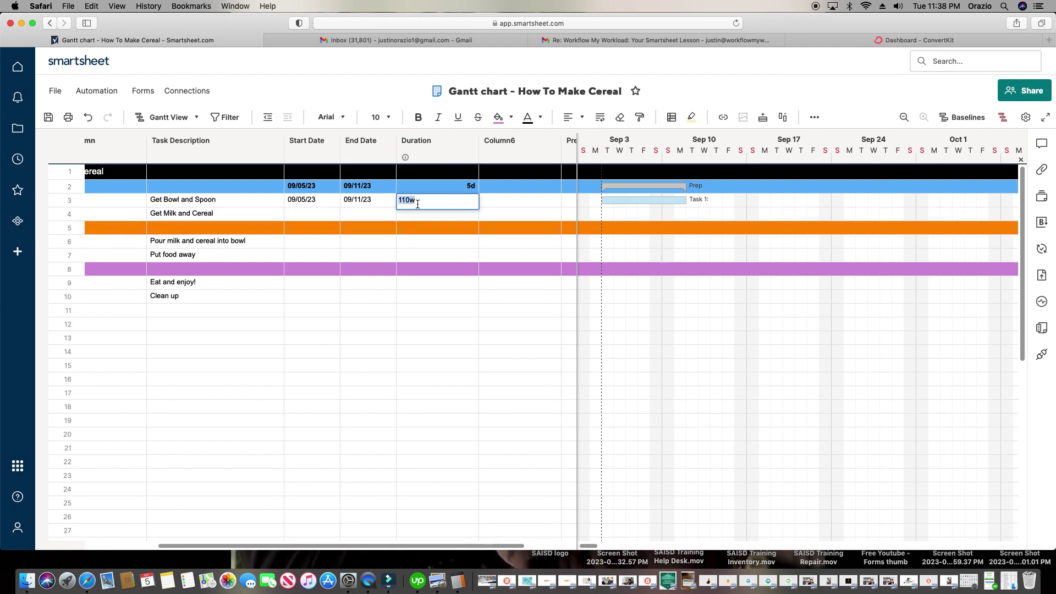
pyautogui.write('10d')
pyautogui.press('Return')
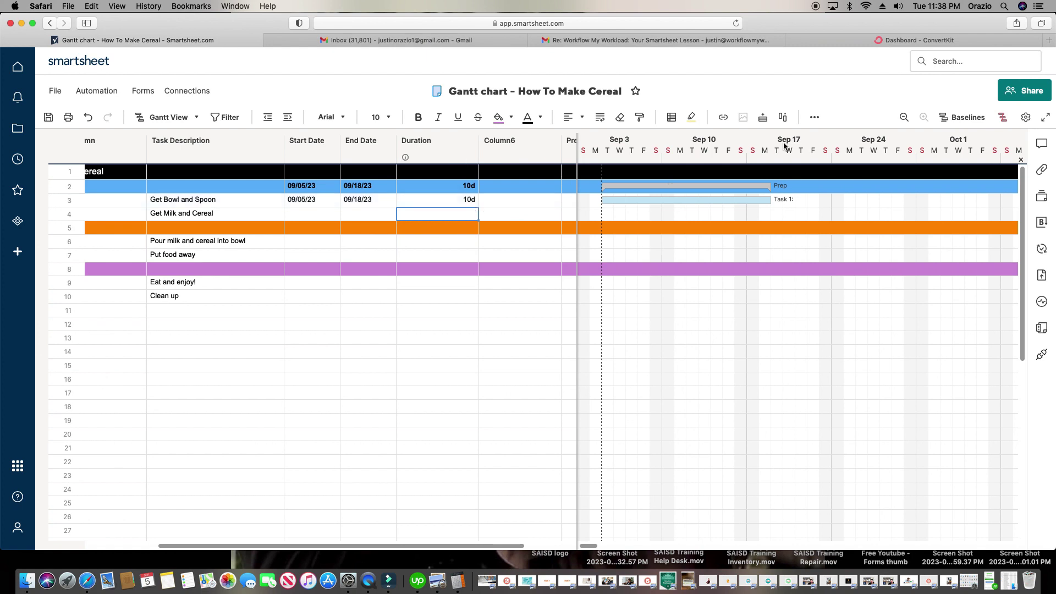
pyautogui.click(1025, 118)
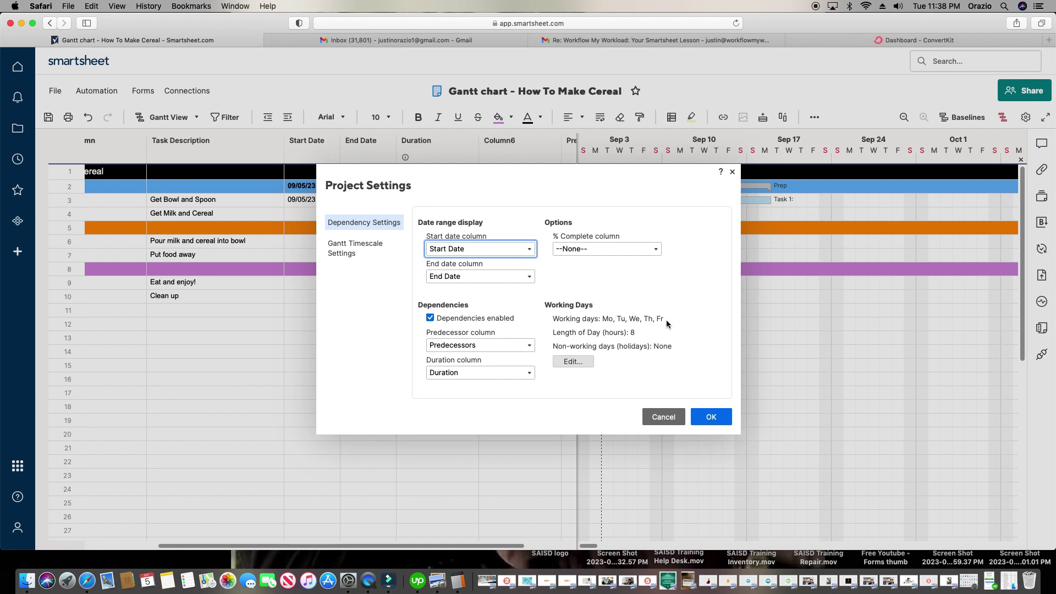
pyautogui.click(674, 418)
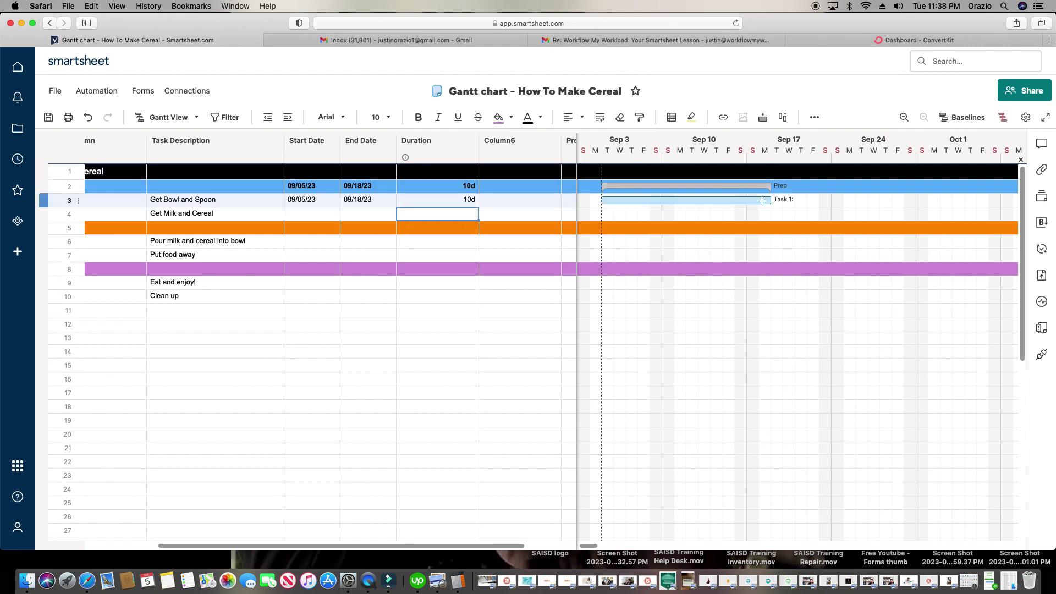
# Step: Change the duration to the elapsed value e10d
pyautogui.doubleClick(461, 204)
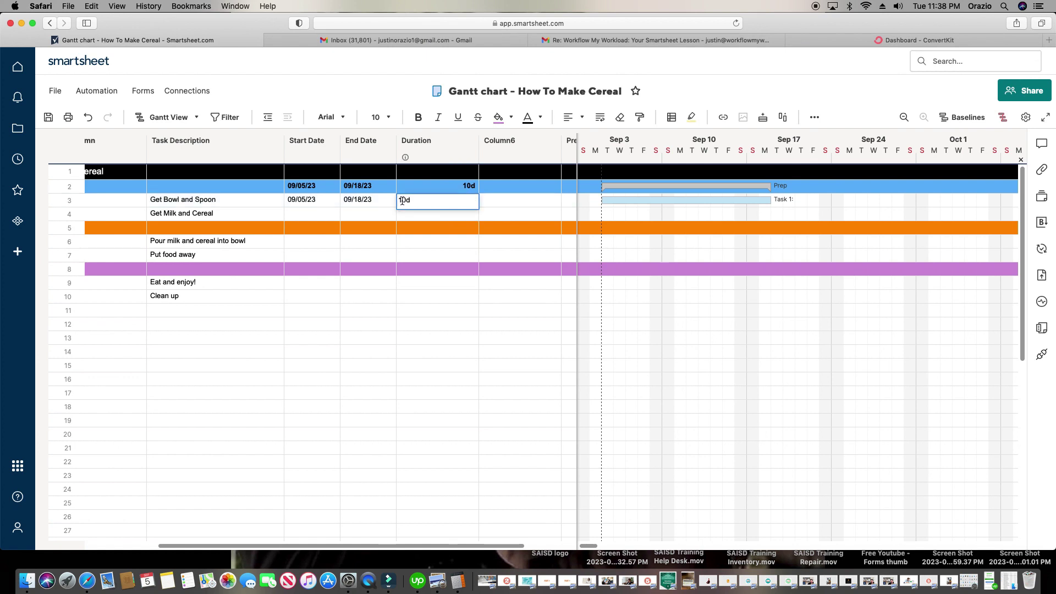
pyautogui.write('e')
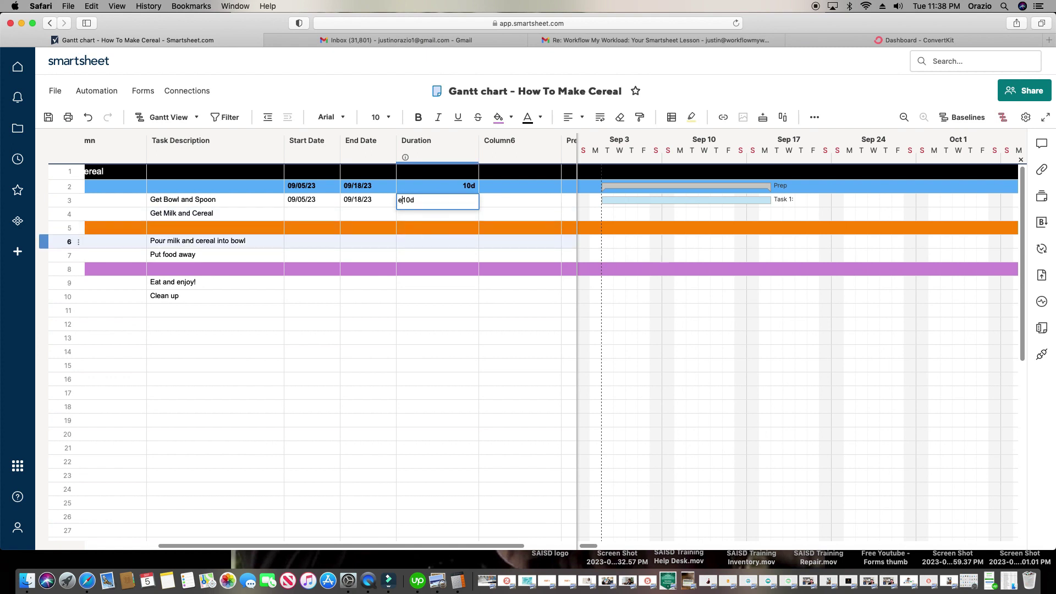
pyautogui.press('Return')
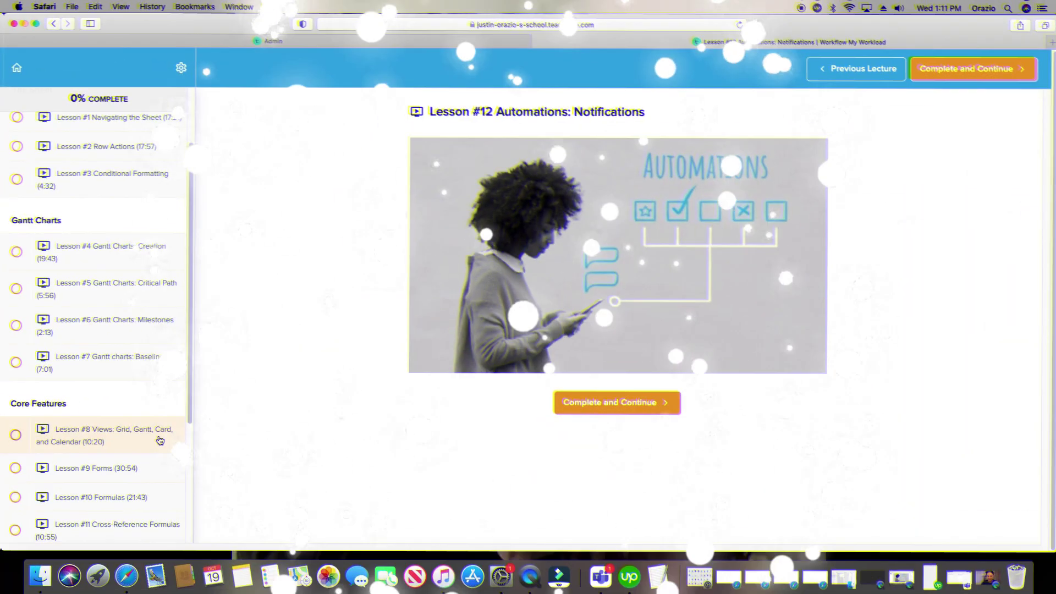
# Step: Return to the Smartsheet Made Simple course overview and scroll down to the Gantt Charts lessons
pyautogui.scroll(-1, 159, 438)
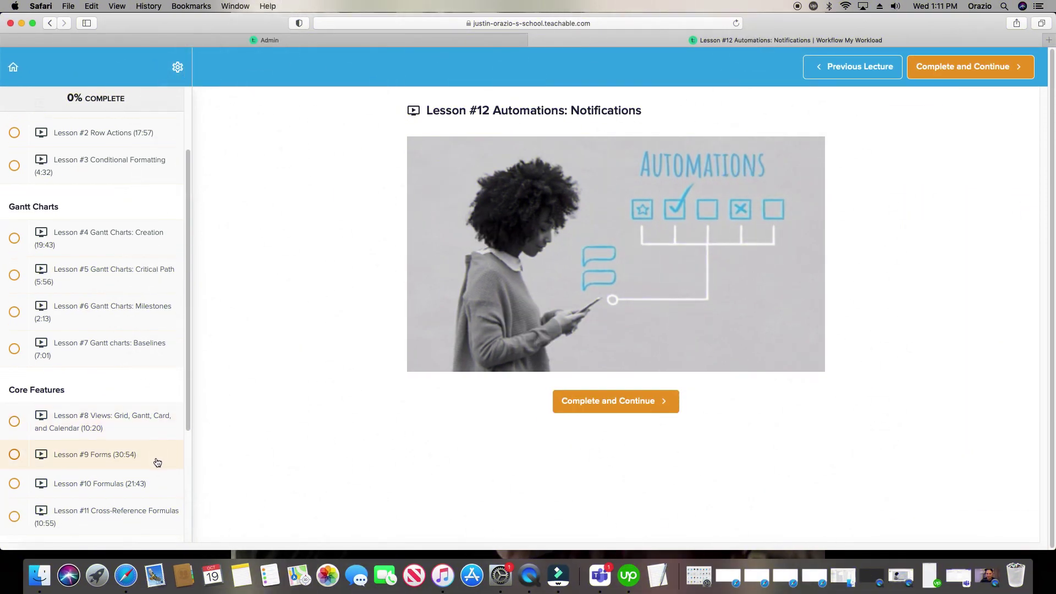
pyautogui.scroll(-1, 158, 464)
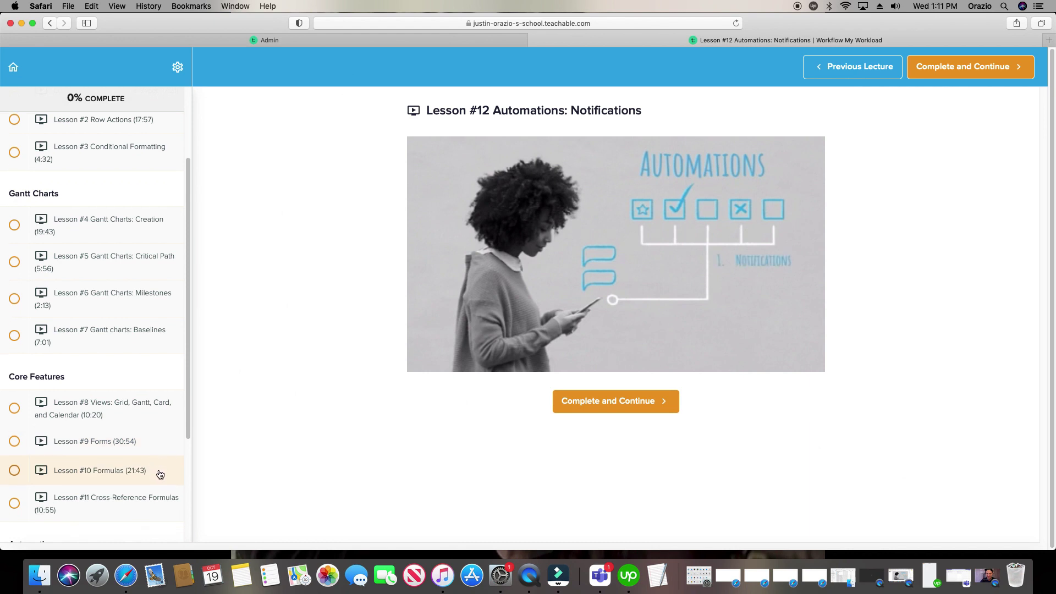
pyautogui.scroll(-2, 160, 474)
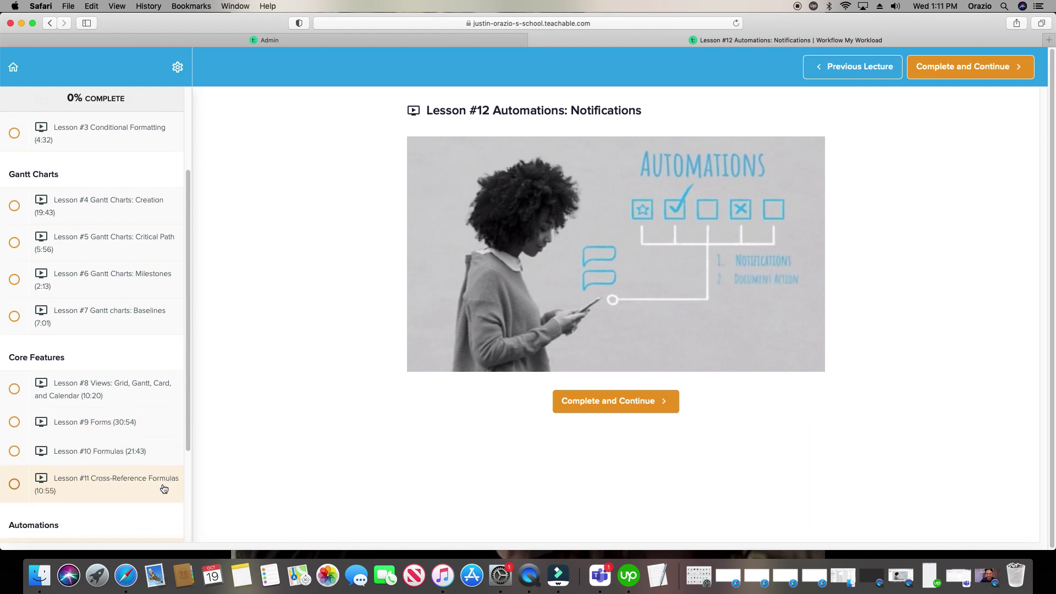
pyautogui.scroll(-3, 163, 488)
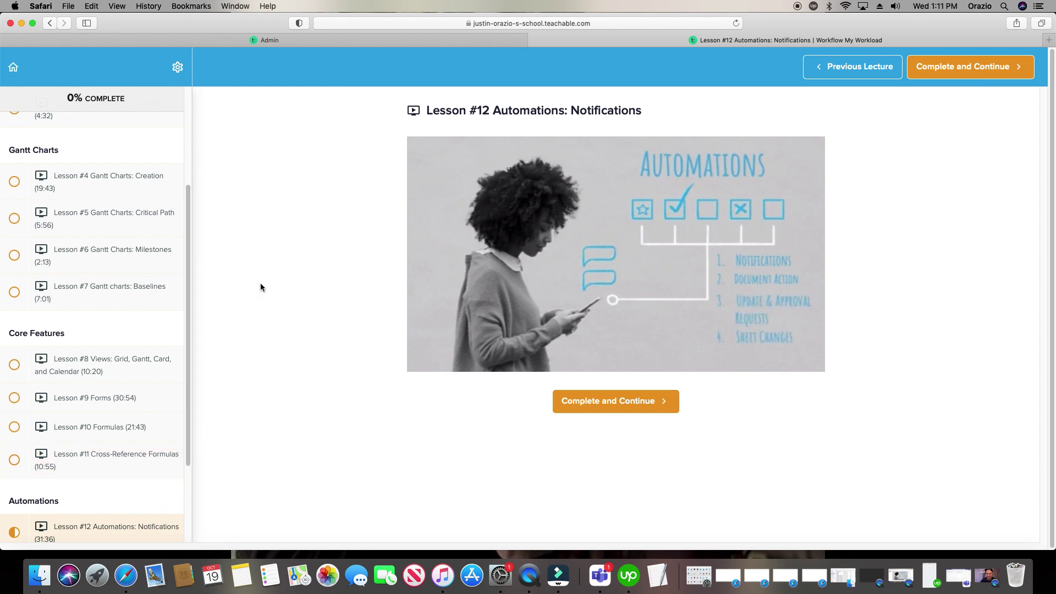
pyautogui.click(16, 67)
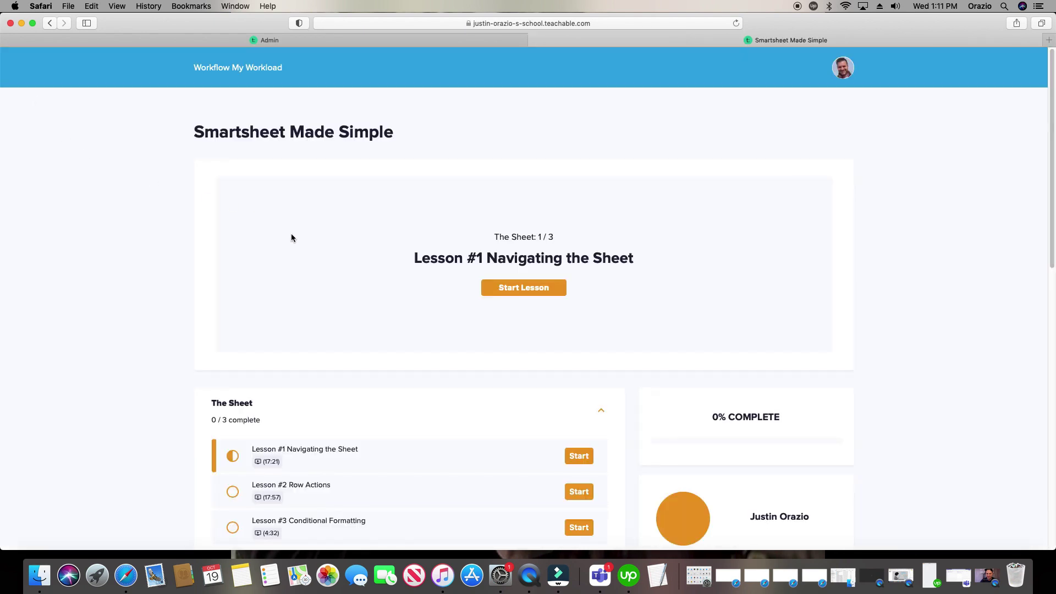
pyautogui.scroll(-3, 353, 287)
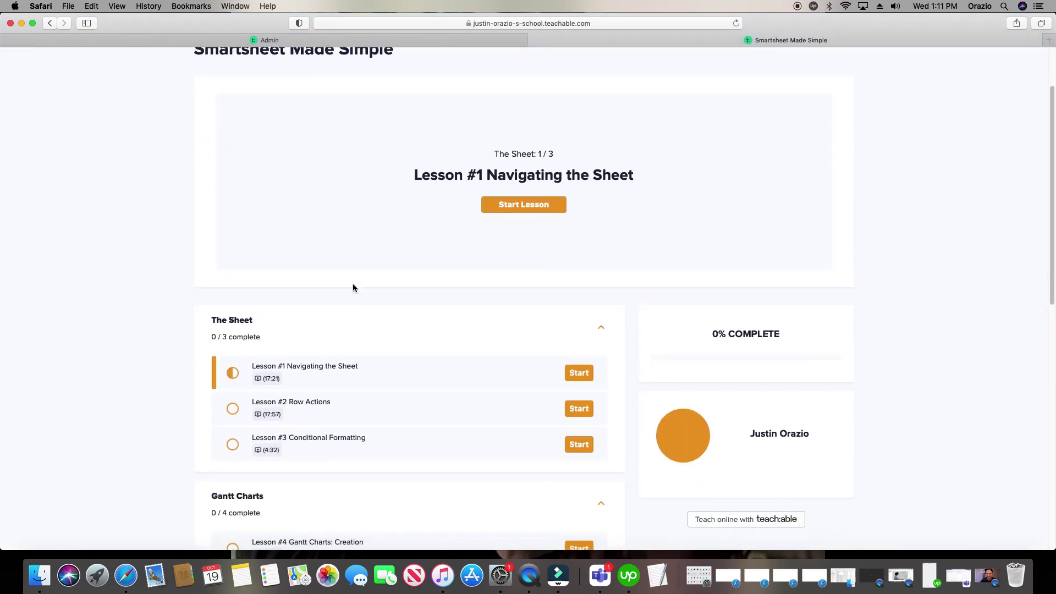
pyautogui.scroll(-5, 363, 311)
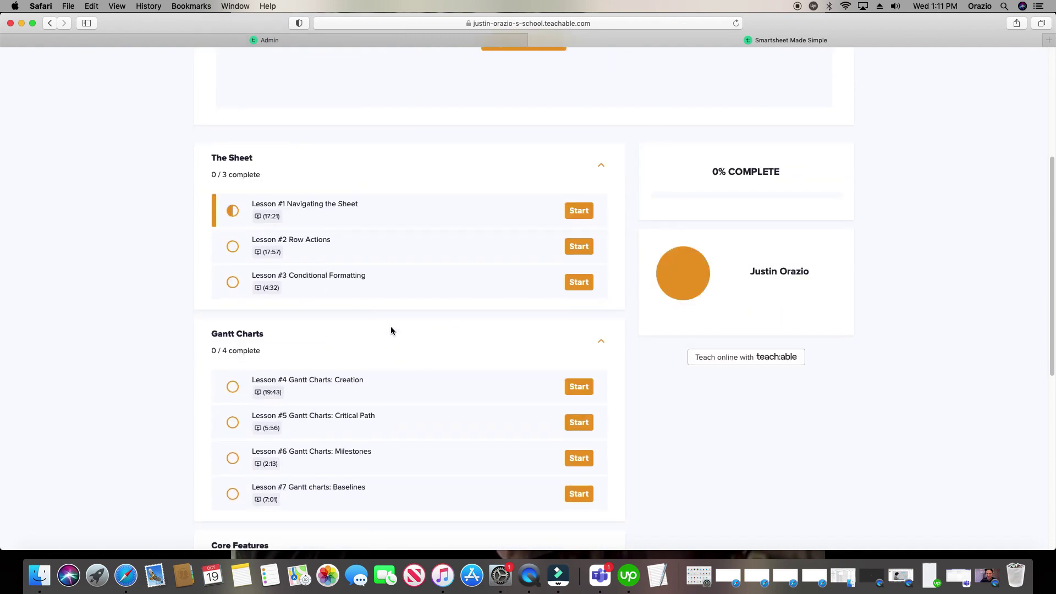
pyautogui.scroll(-1, 390, 330)
pyautogui.scroll(-1, 390, 330)
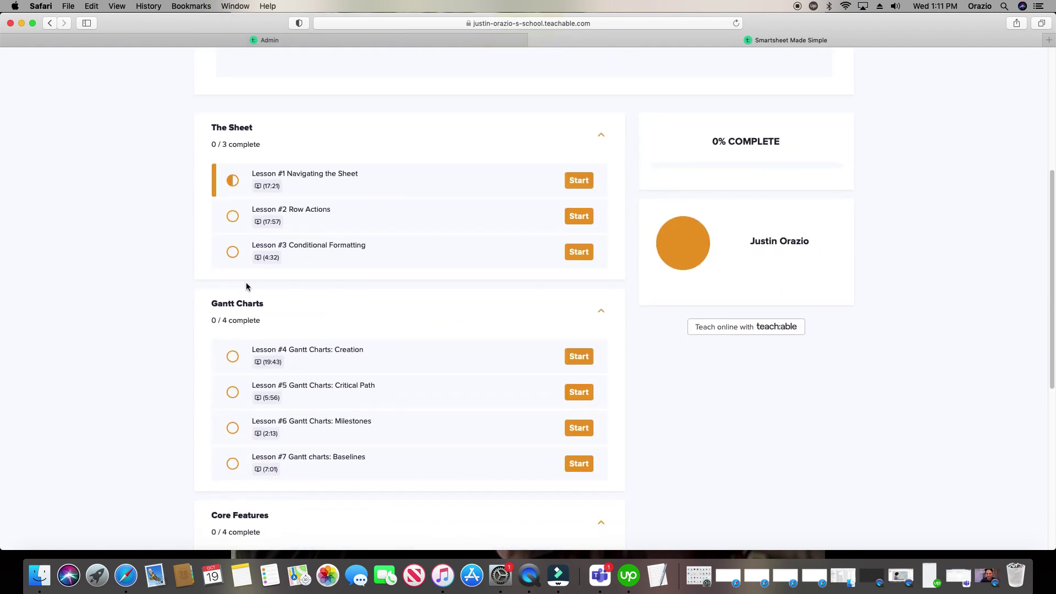
pyautogui.scroll(-3, 285, 294)
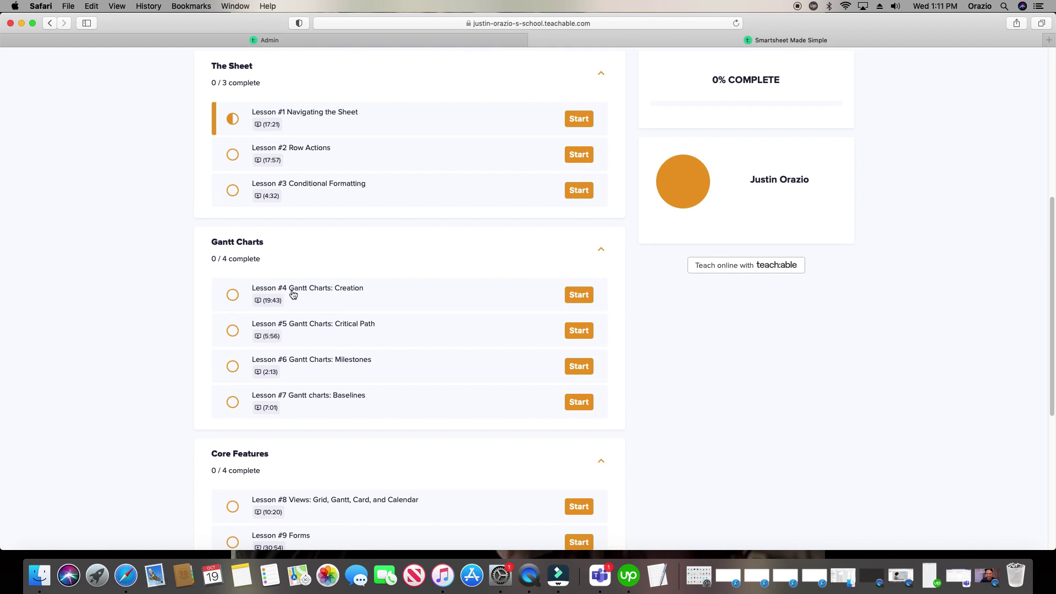
pyautogui.scroll(-2, 294, 295)
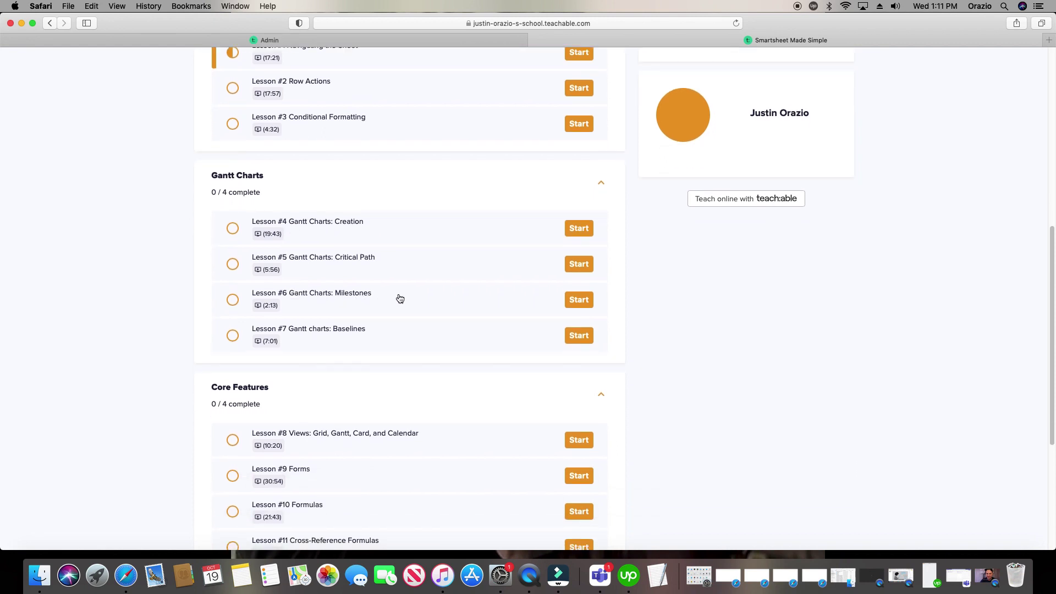
pyautogui.scroll(-4, 400, 299)
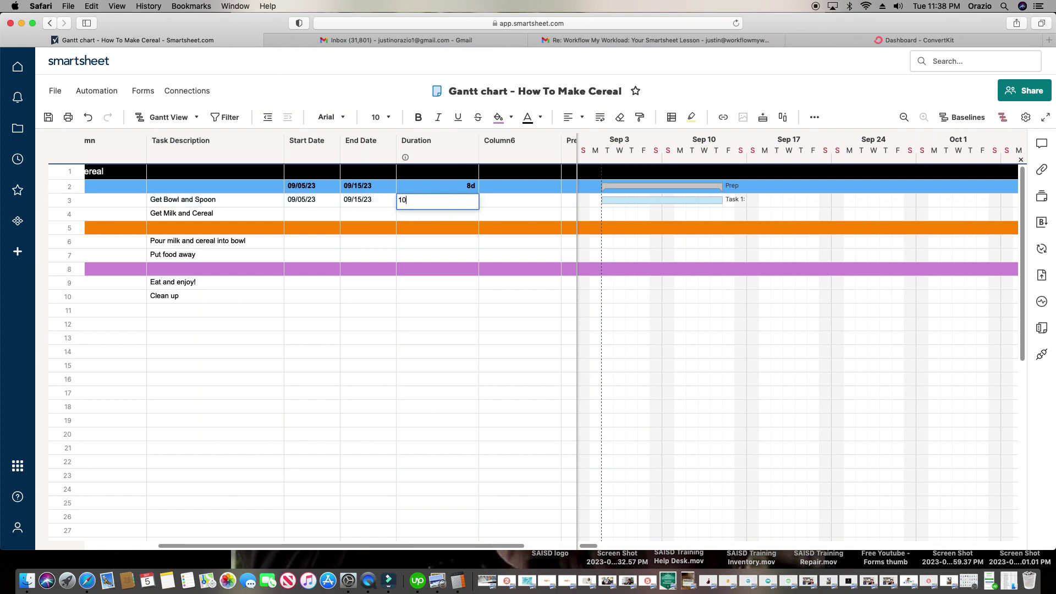
# Step: Give Get Bowl and Spoon a 10d duration, then set its end date to September 13, 2023
pyautogui.click(419, 266)
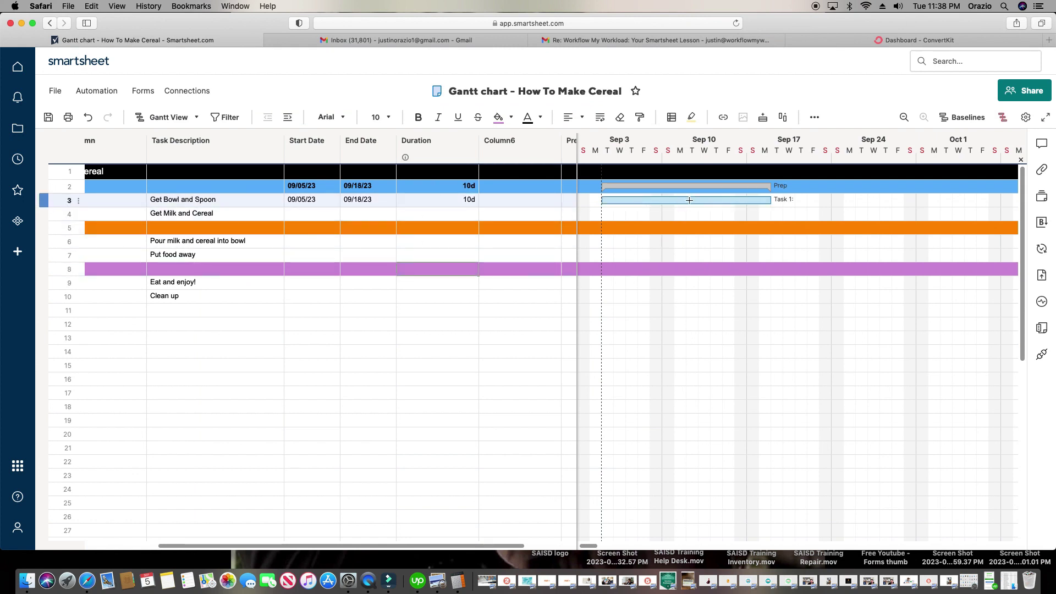
pyautogui.click(380, 200)
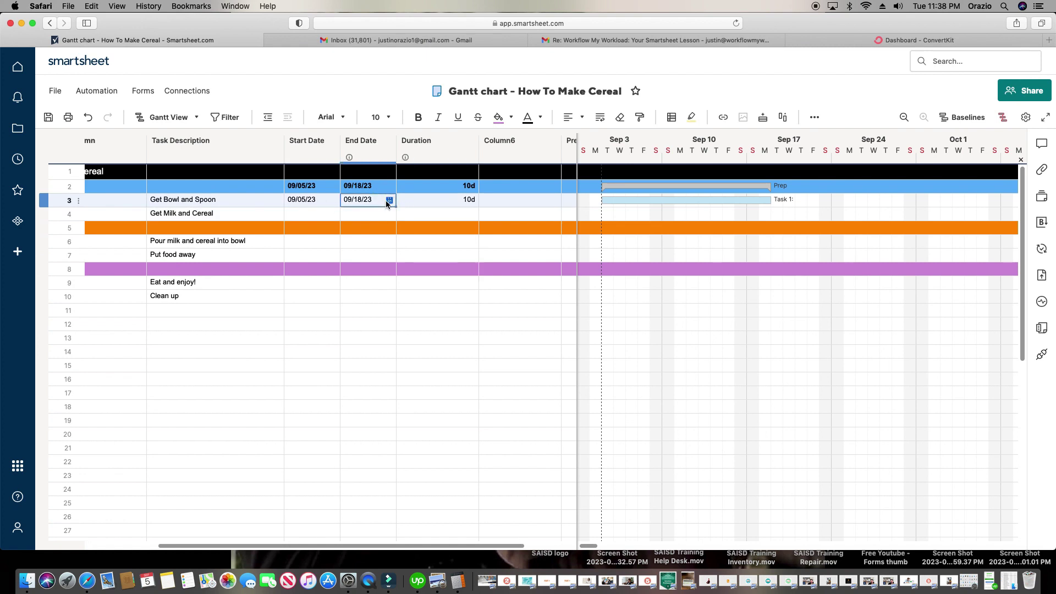
pyautogui.click(389, 200)
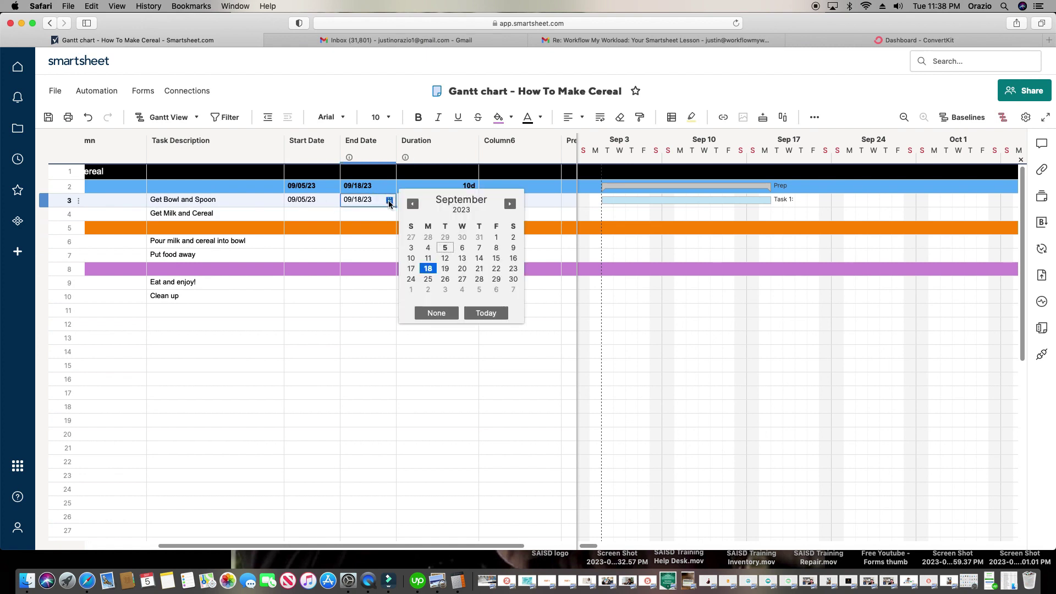
pyautogui.click(479, 269)
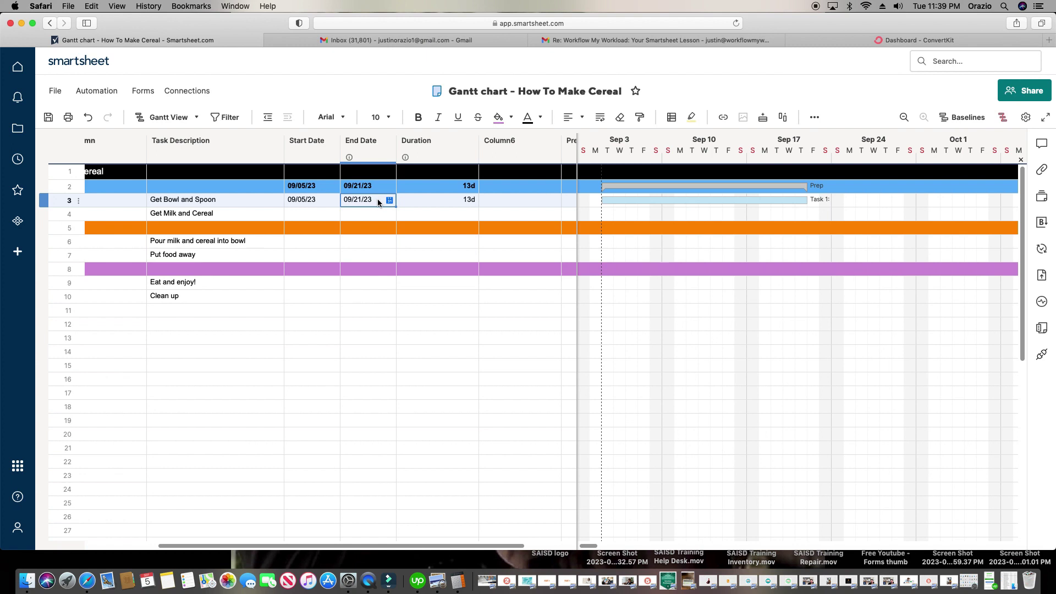
pyautogui.click(388, 200)
pyautogui.click(463, 259)
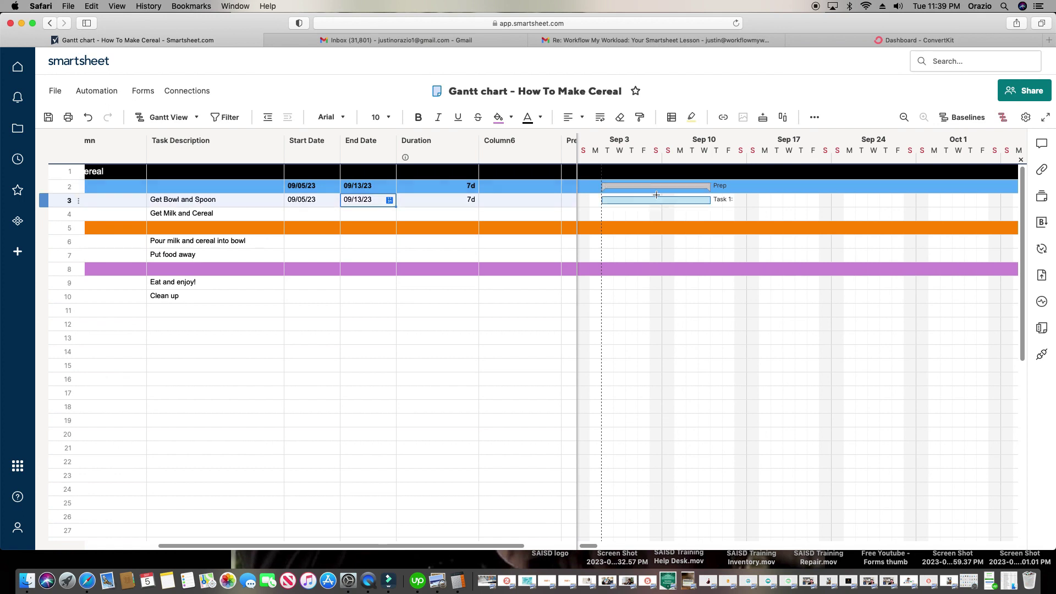
pyautogui.click(308, 213)
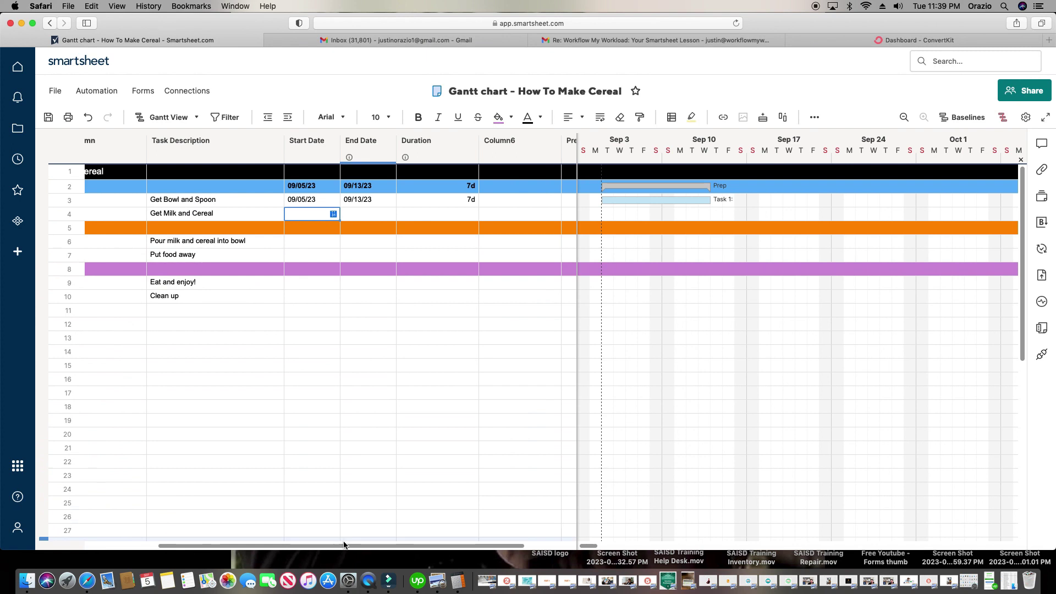
# Step: Set Get Milk and Cereal to start September 18 and end September 27, 2023
pyautogui.moveTo(342, 545); pyautogui.dragTo(280, 541)
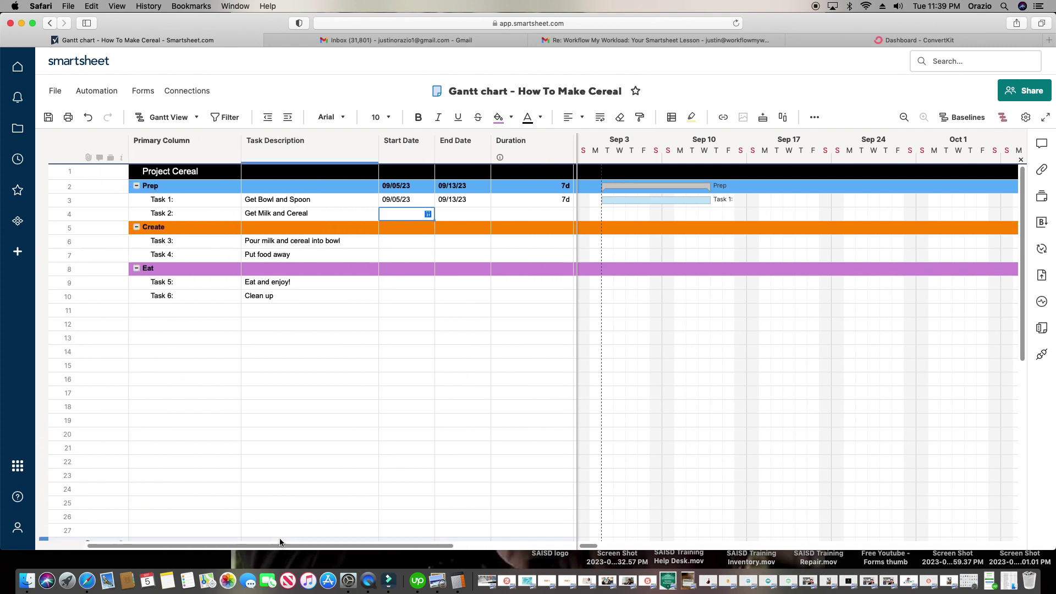
pyautogui.click(427, 213)
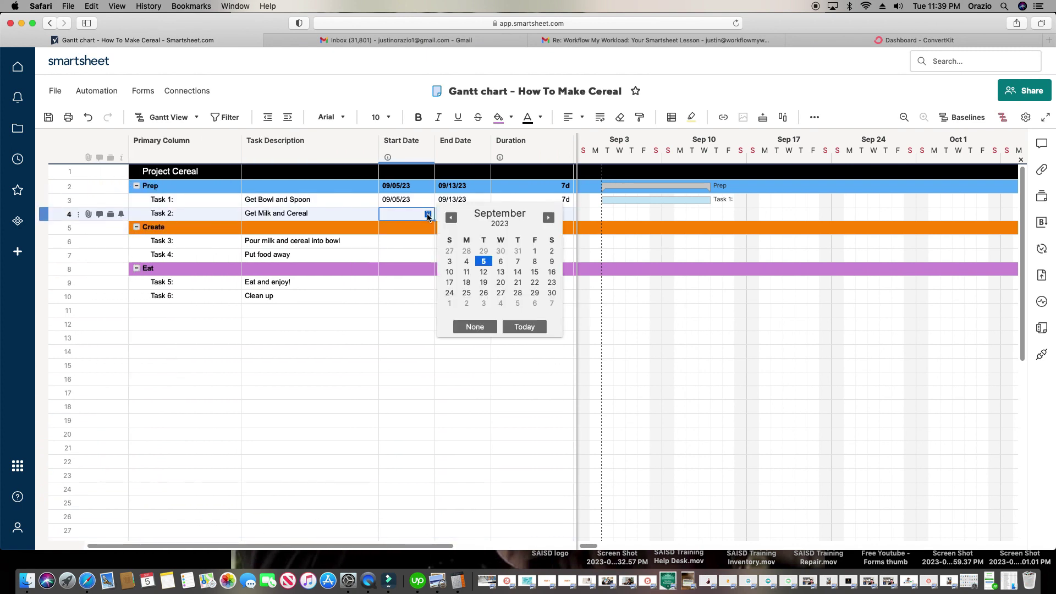
pyautogui.click(467, 282)
pyautogui.click(483, 214)
pyautogui.click(484, 214)
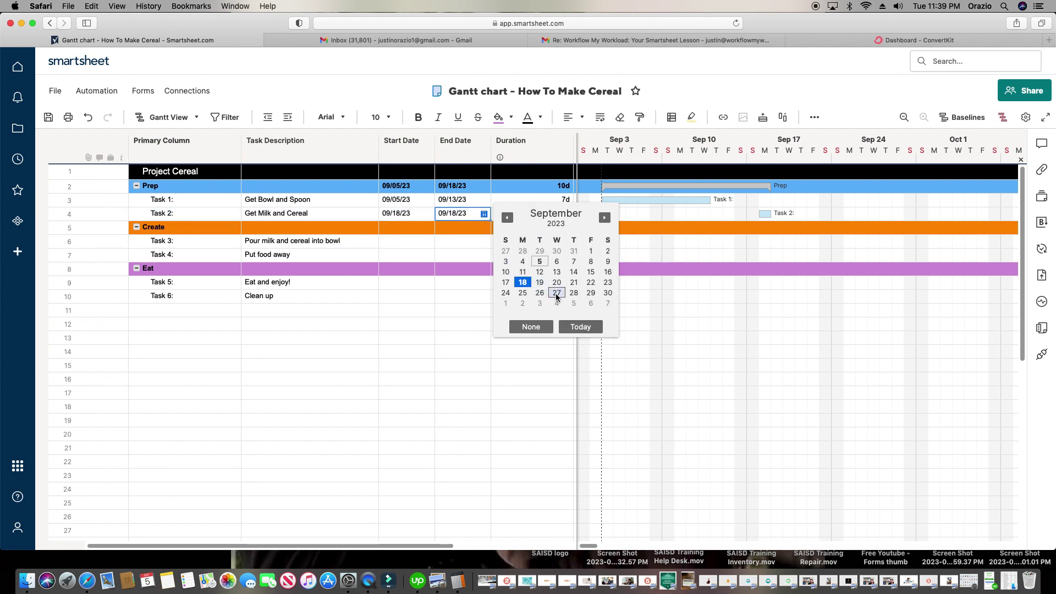
pyautogui.click(556, 293)
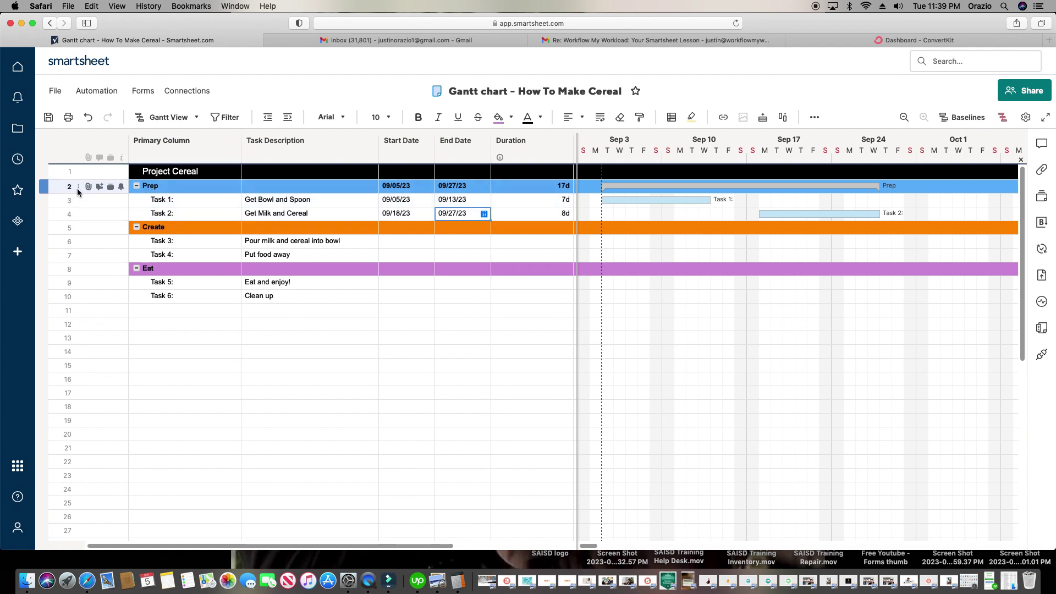
# Step: Review the Prep summary's rolled-up start date, end date and 17d duration
pyautogui.click(45, 188)
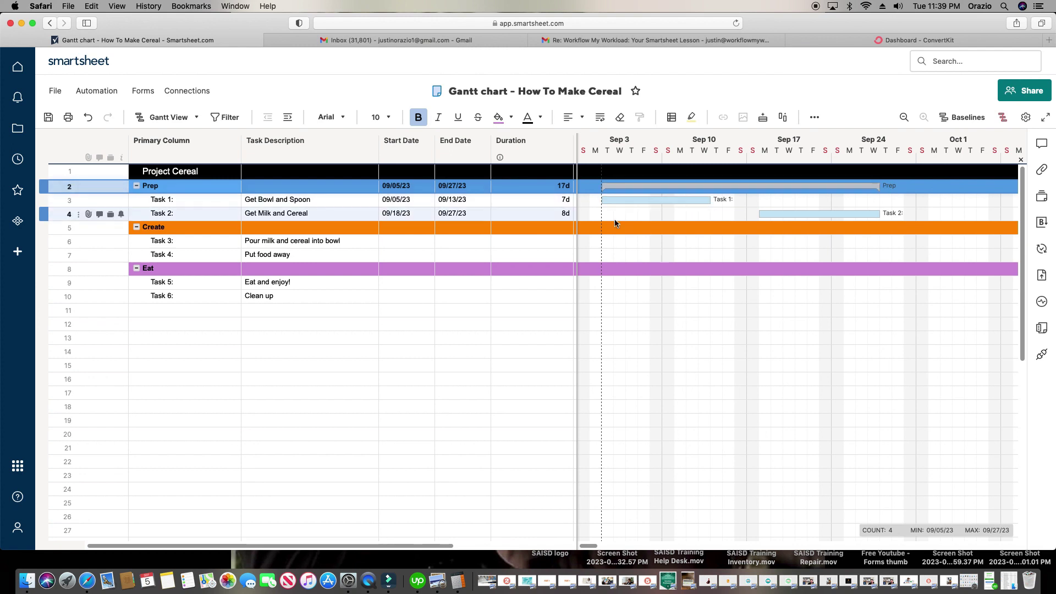
pyautogui.click(539, 190)
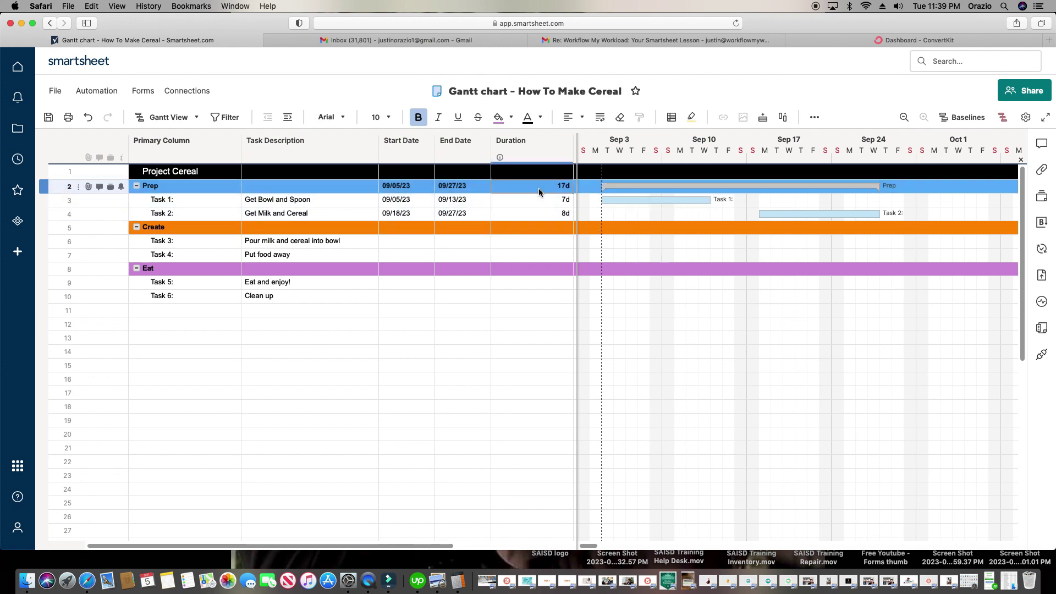
pyautogui.click(565, 199)
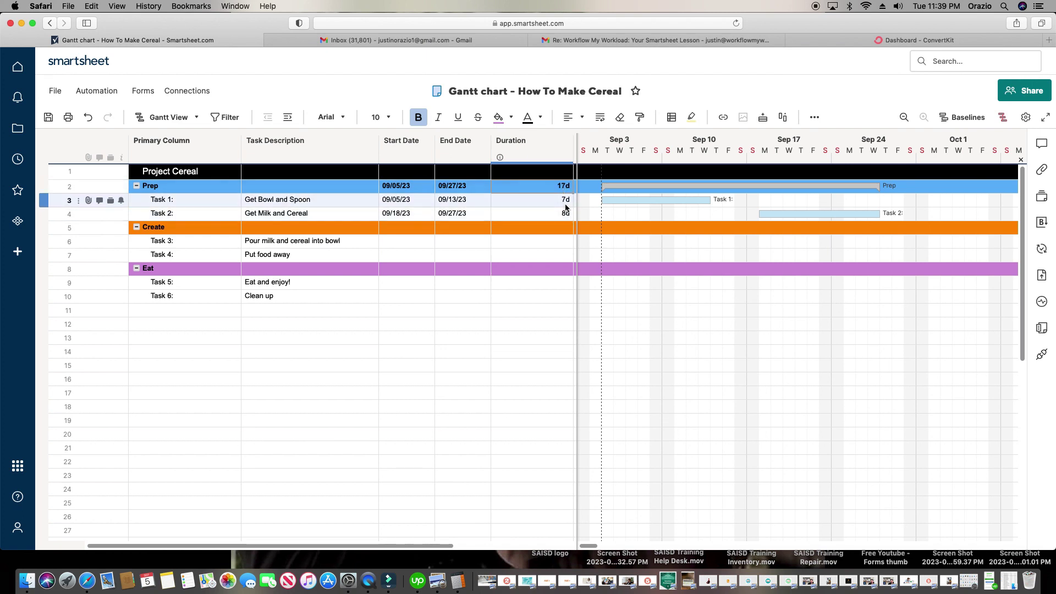
pyautogui.click(401, 189)
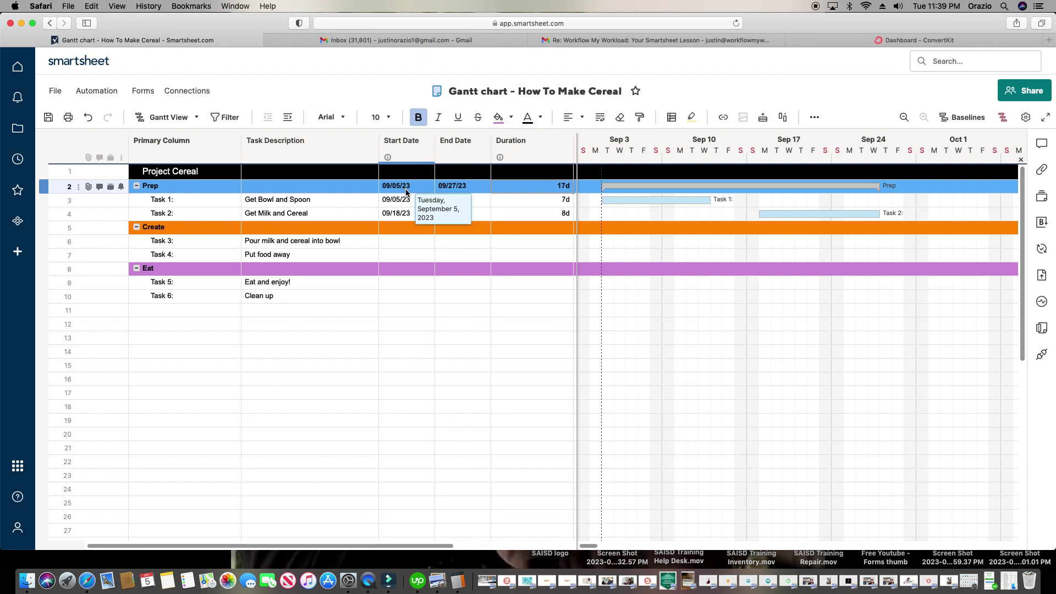
pyautogui.click(463, 187)
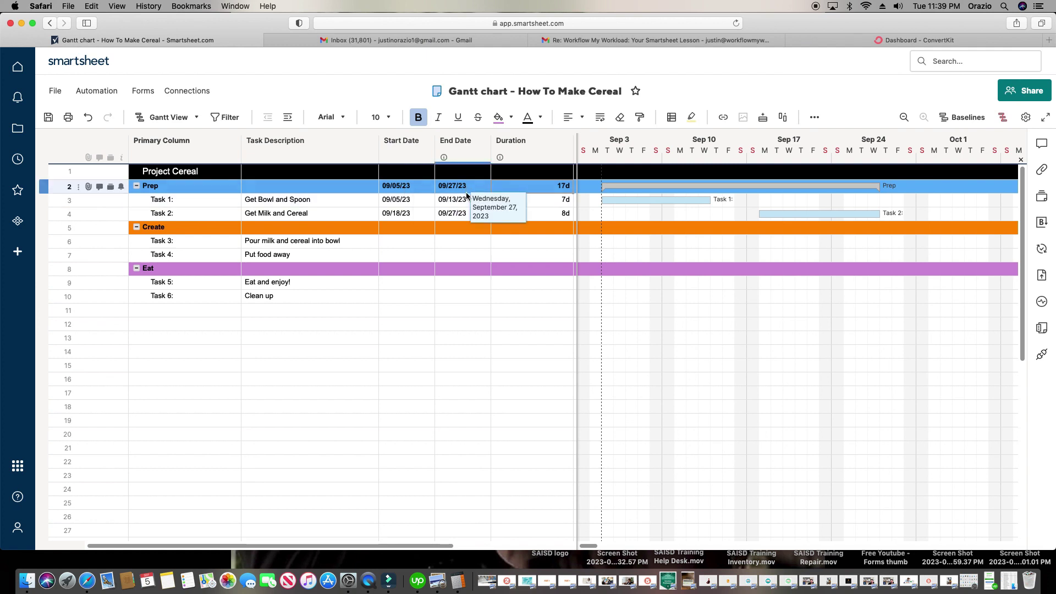
pyautogui.click(545, 188)
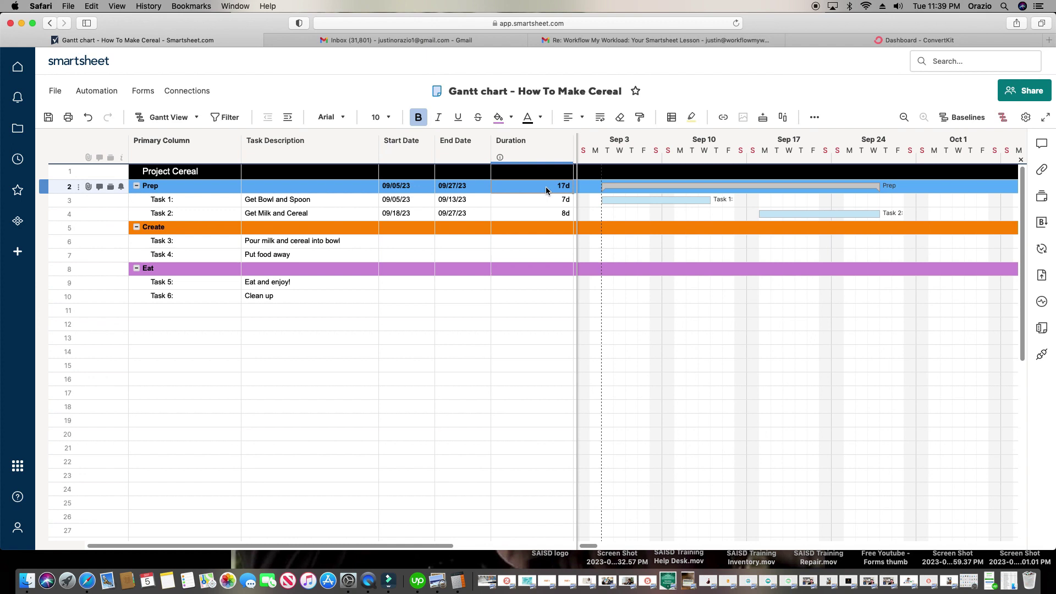
pyautogui.click(445, 212)
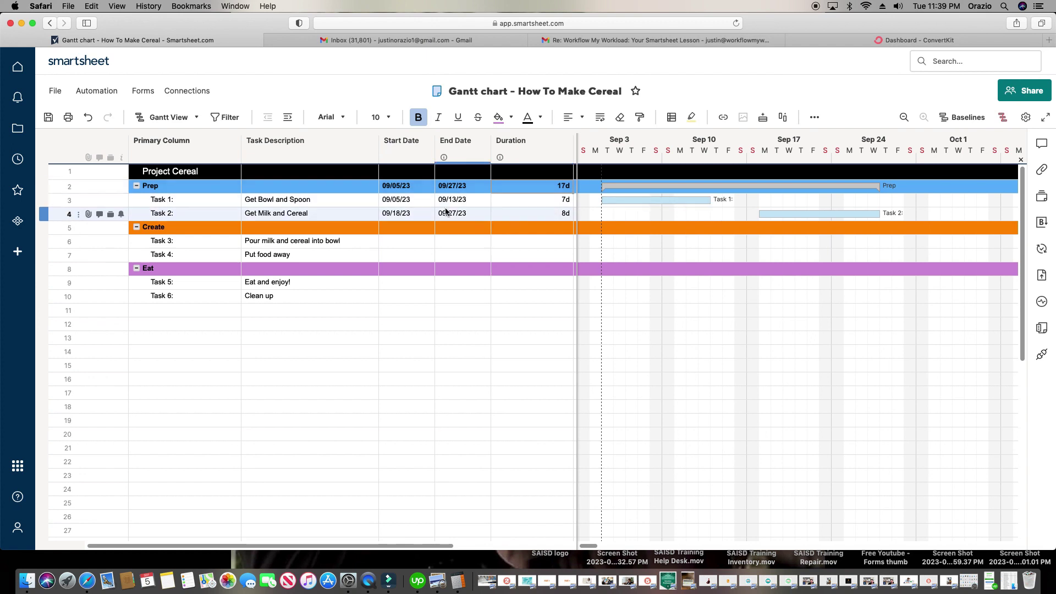
pyautogui.click(416, 192)
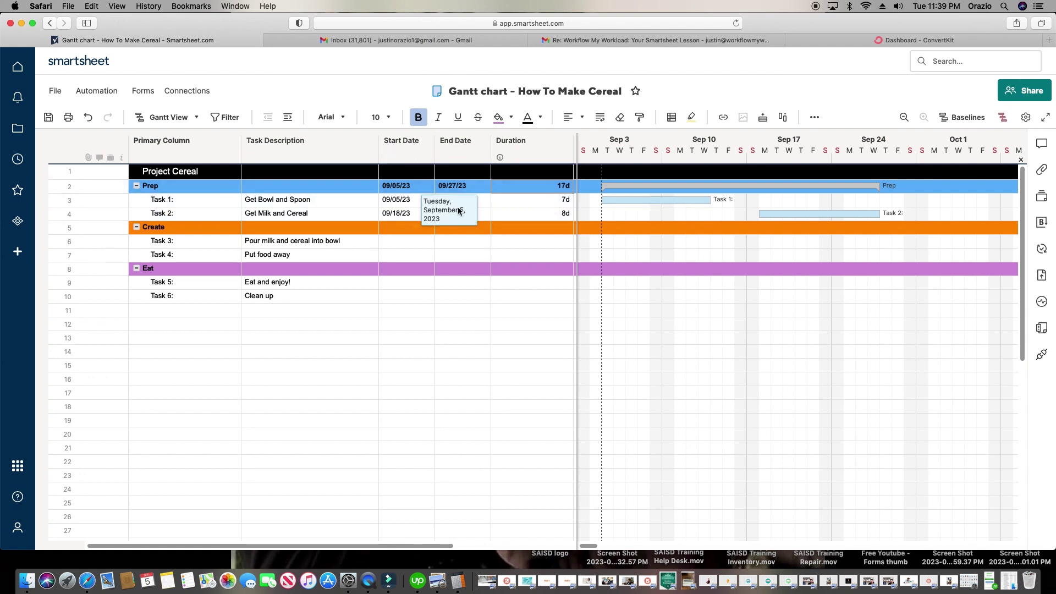
pyautogui.click(144, 227)
# Step: Schedule Task 3 from September 27 to September 28, 2023
pyautogui.click(55, 231)
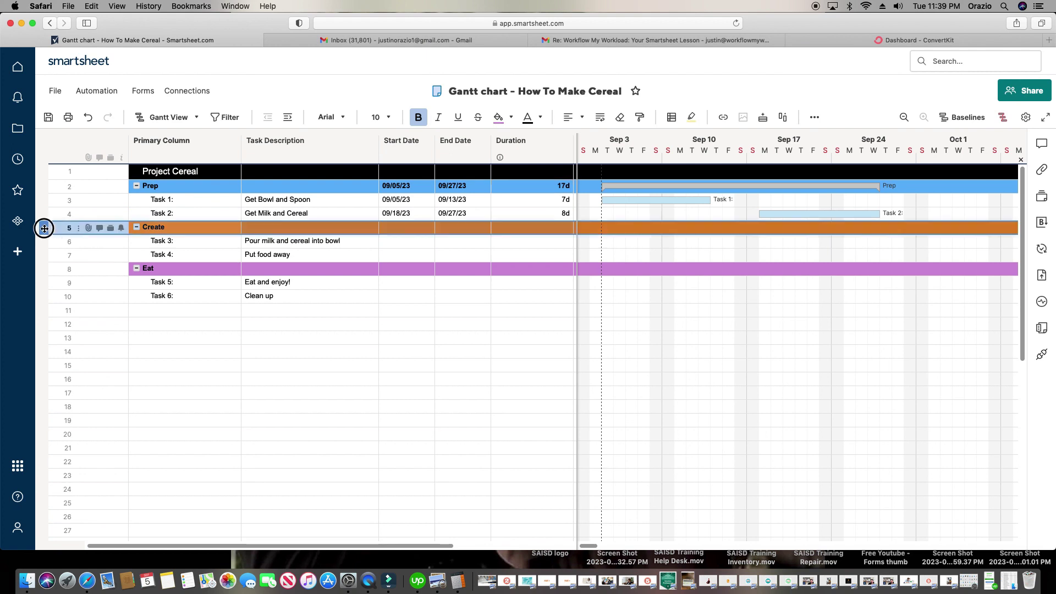
pyautogui.click(54, 270)
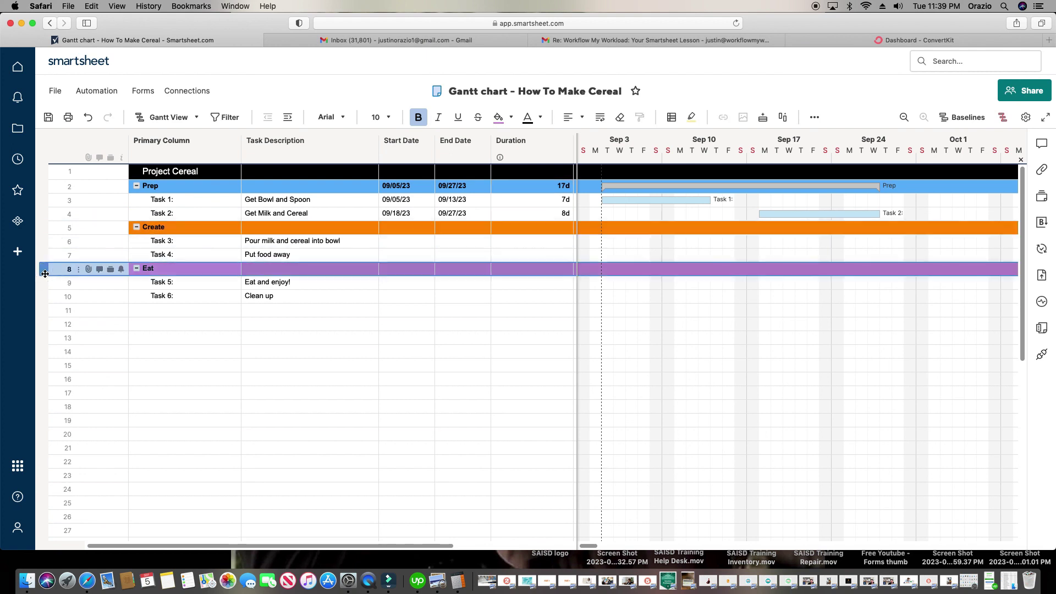
pyautogui.click(411, 238)
pyautogui.click(428, 241)
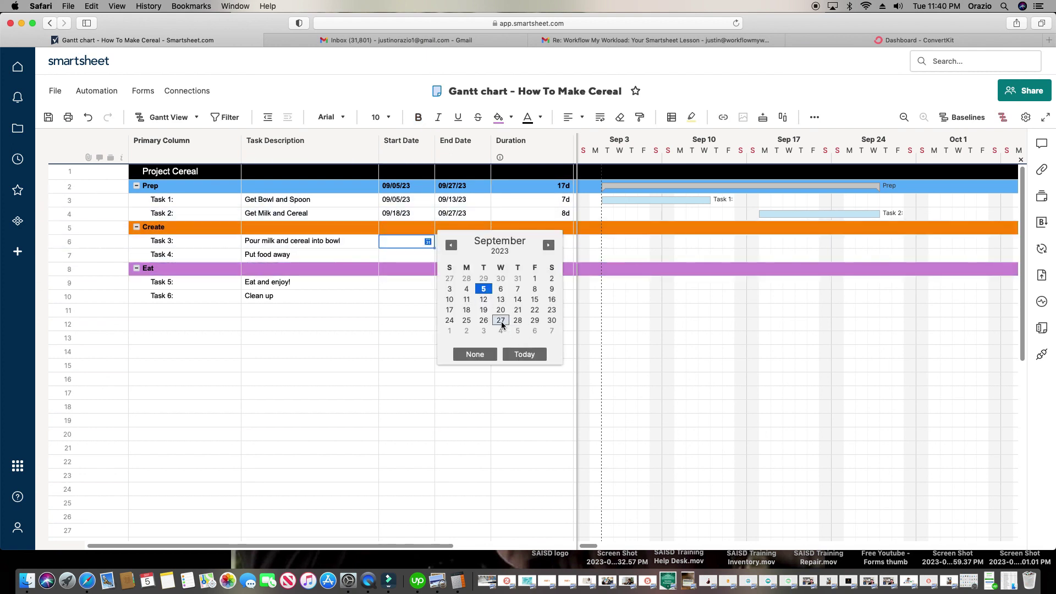
pyautogui.click(501, 320)
pyautogui.click(476, 246)
pyautogui.click(484, 242)
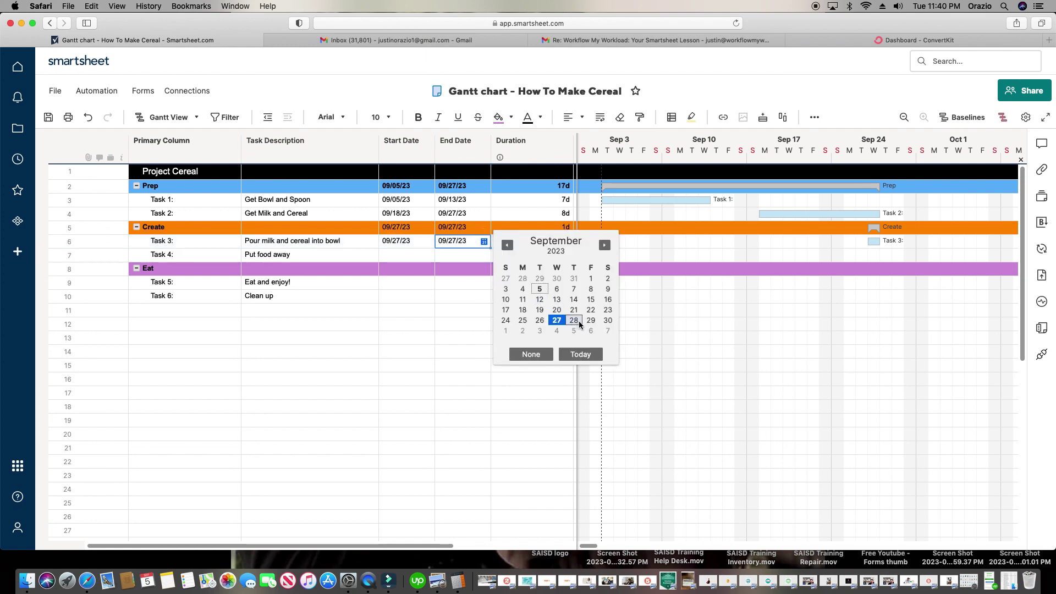
pyautogui.click(573, 320)
# Step: Schedule Task 4 from October 3 to October 5, 2023
pyautogui.click(421, 254)
pyautogui.click(427, 255)
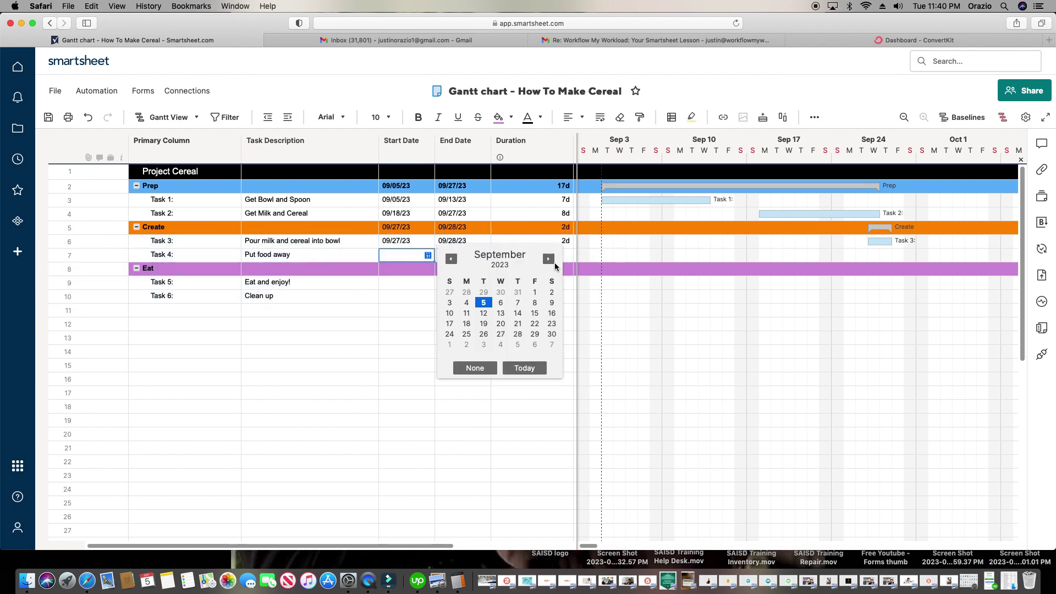
pyautogui.click(548, 259)
pyautogui.click(483, 302)
pyautogui.click(462, 256)
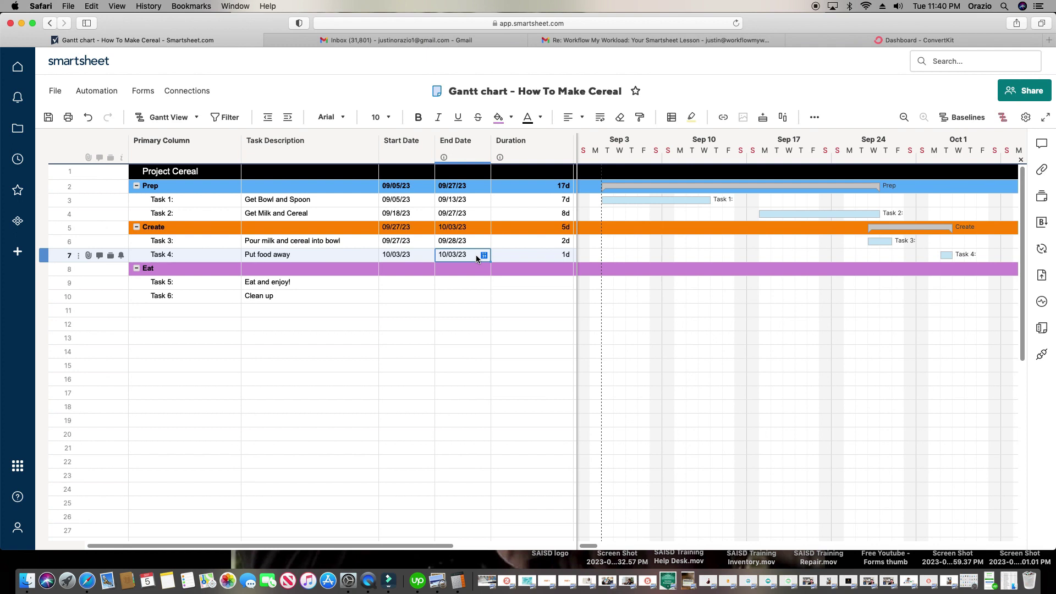
pyautogui.click(478, 256)
pyautogui.click(573, 304)
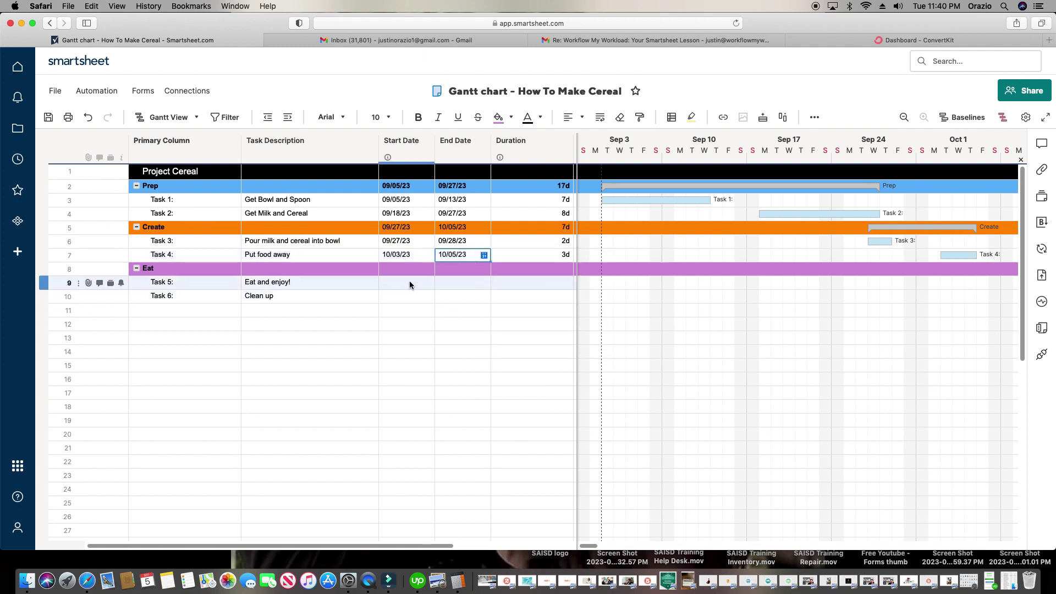
# Step: Schedule Task 5 from October 10 to October 20, 2023
pyautogui.click(409, 281)
pyautogui.click(429, 282)
pyautogui.click(548, 286)
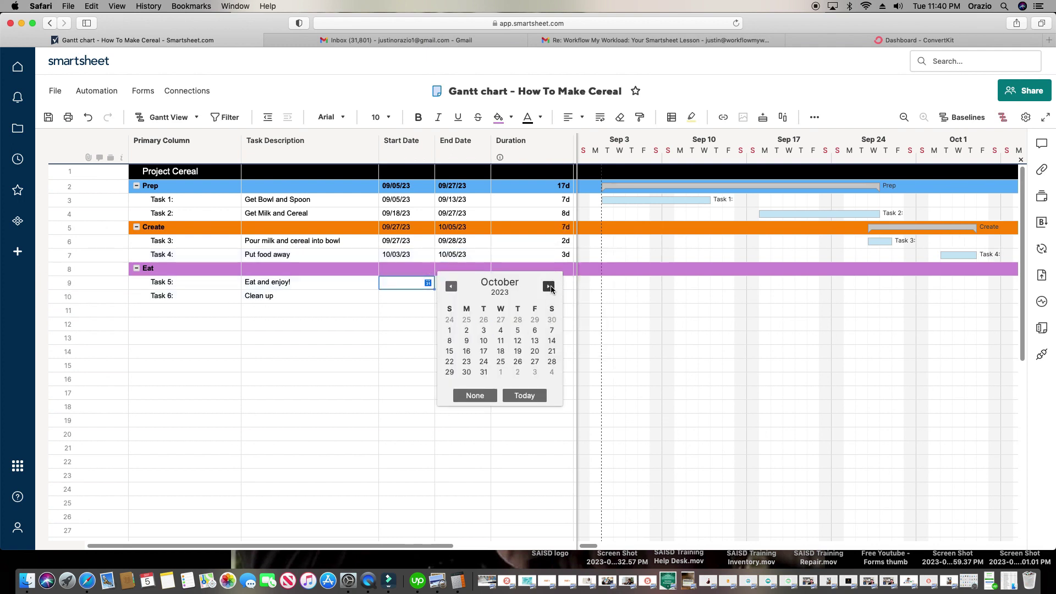
pyautogui.click(484, 340)
pyautogui.click(469, 280)
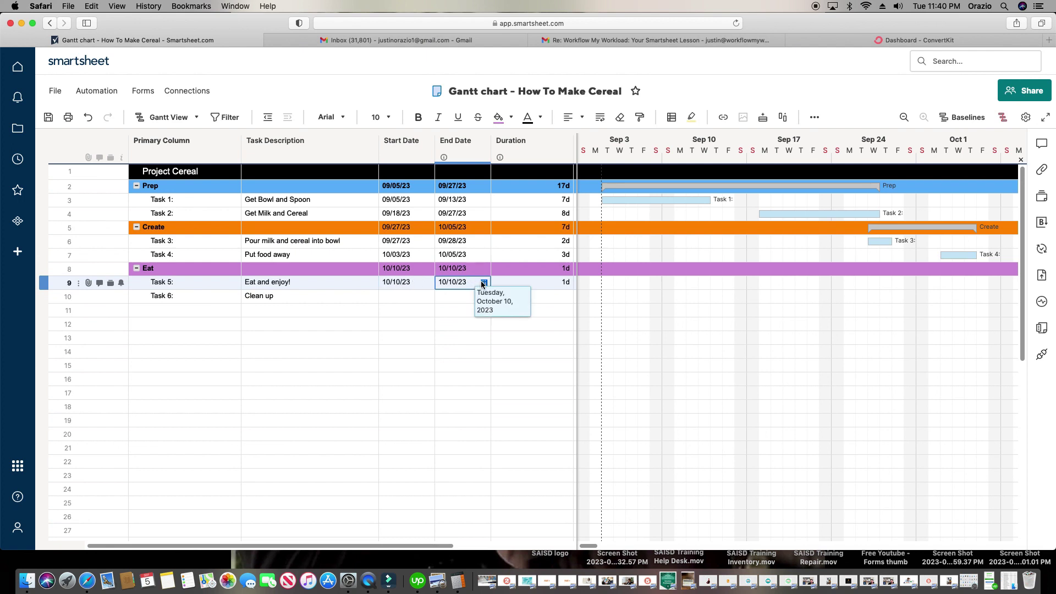
pyautogui.click(484, 282)
pyautogui.click(590, 351)
# Step: Give Task 6 the same 10/10–10/20/23 dates as Task 5 by filling down its dates
pyautogui.click(418, 296)
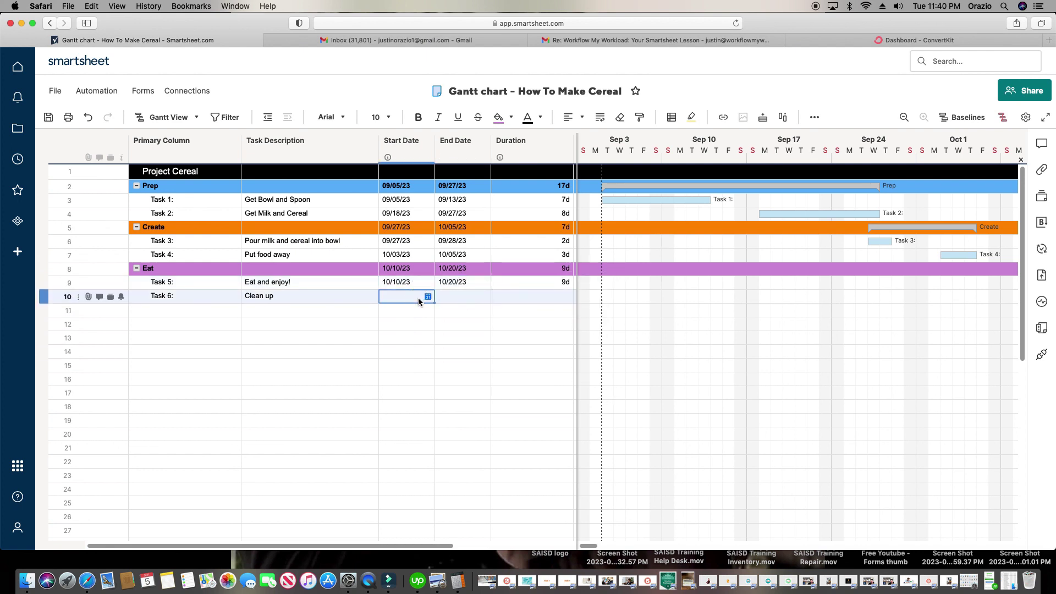
pyautogui.click(426, 297)
pyautogui.click(466, 365)
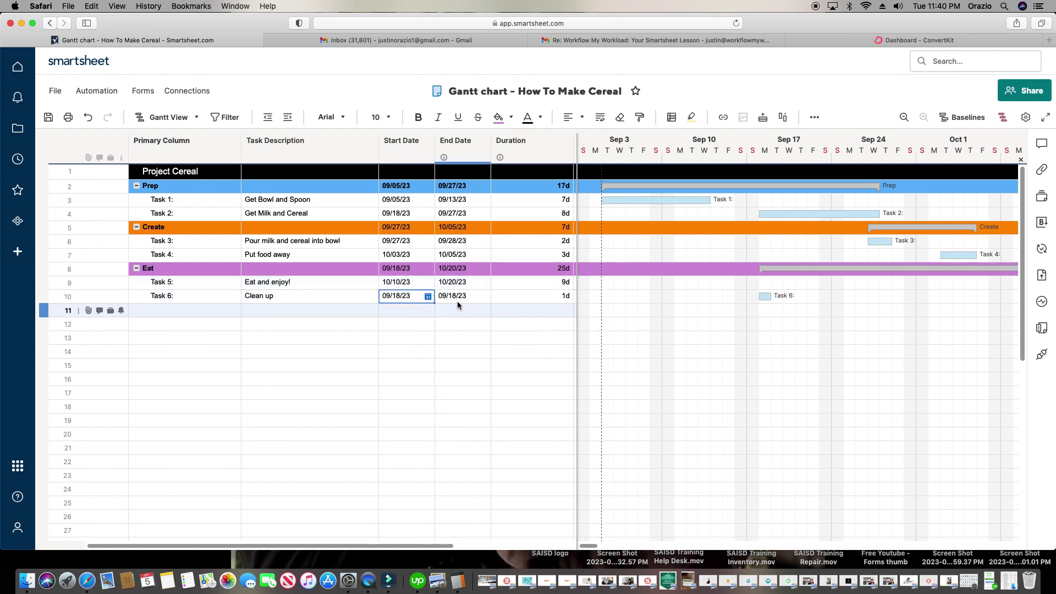
pyautogui.click(483, 298)
pyautogui.click(483, 296)
pyautogui.click(556, 364)
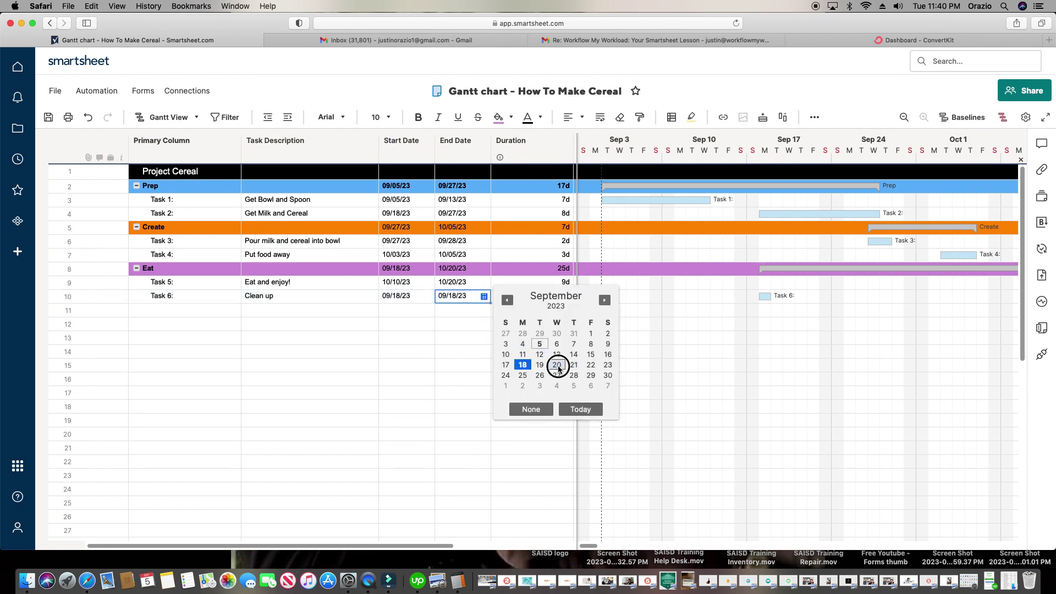
pyautogui.click(489, 367)
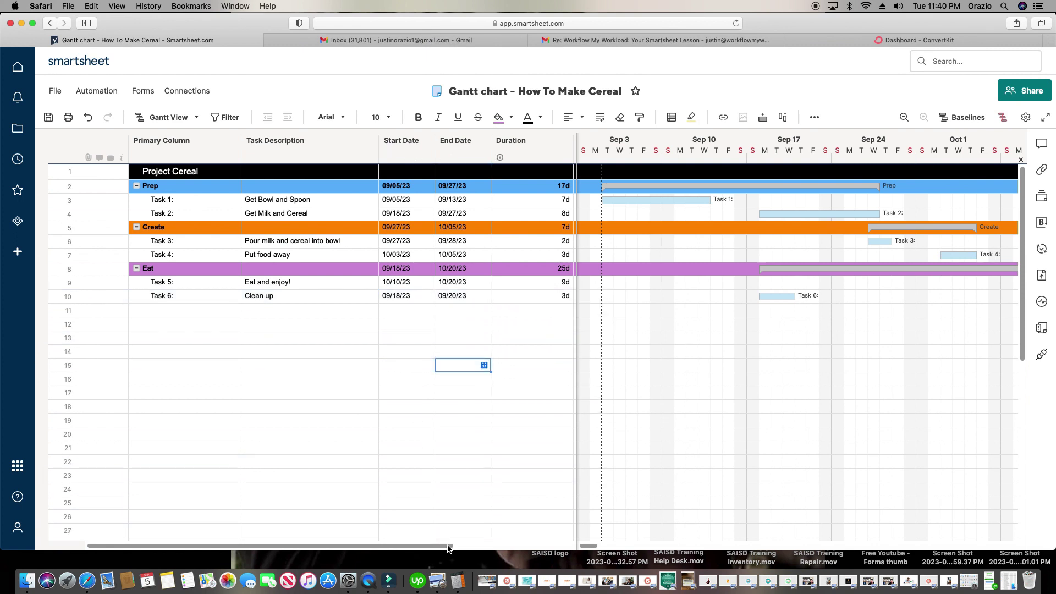
pyautogui.moveTo(449, 546); pyautogui.dragTo(484, 544)
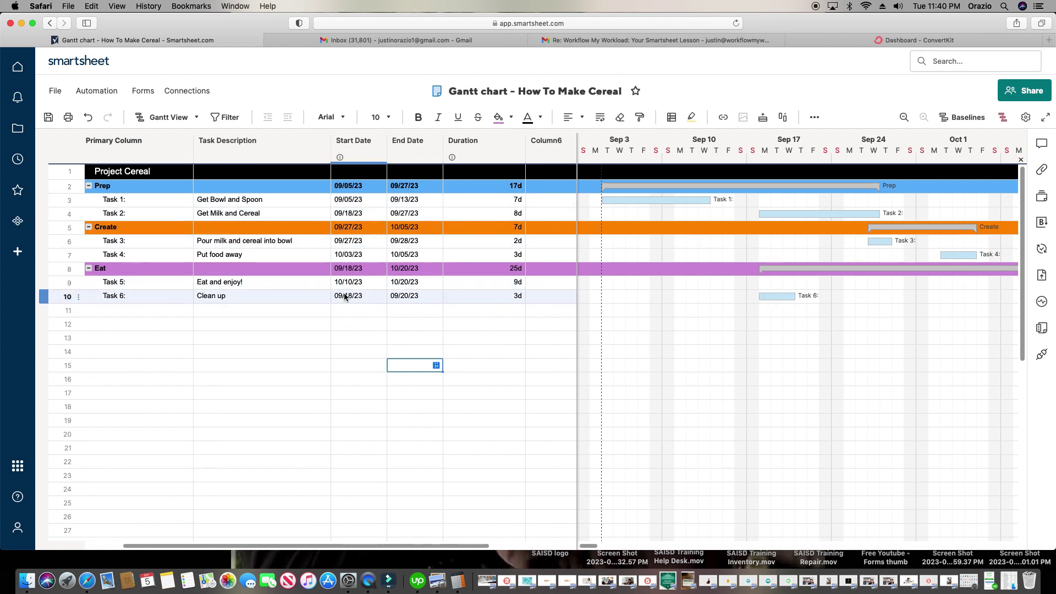
pyautogui.moveTo(352, 282); pyautogui.dragTo(441, 297)
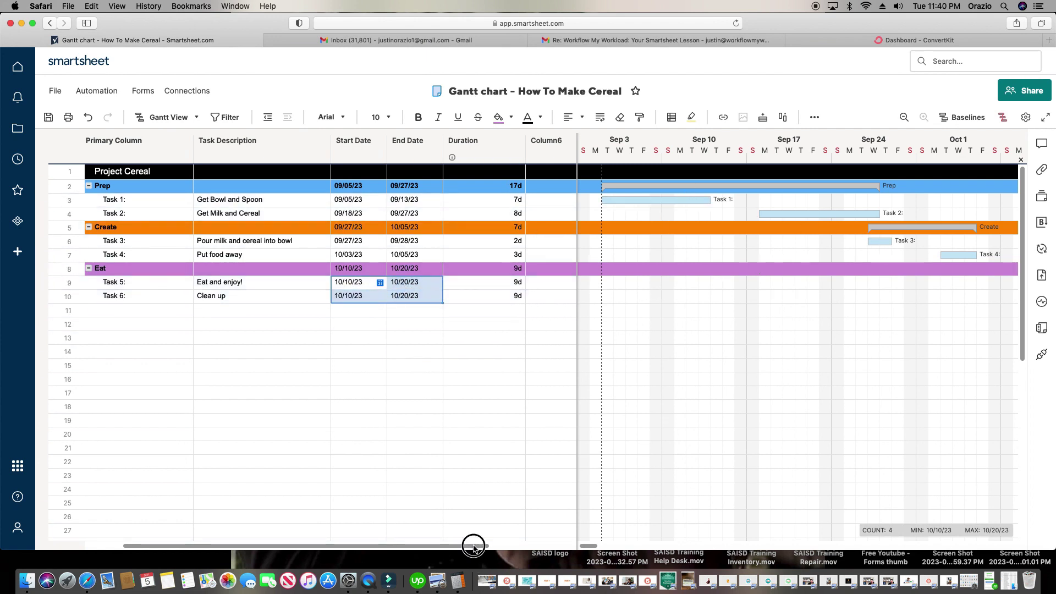
pyautogui.moveTo(473, 546); pyautogui.dragTo(536, 546)
# Step: Delete the empty Column6 from the sheet
pyautogui.click(468, 156)
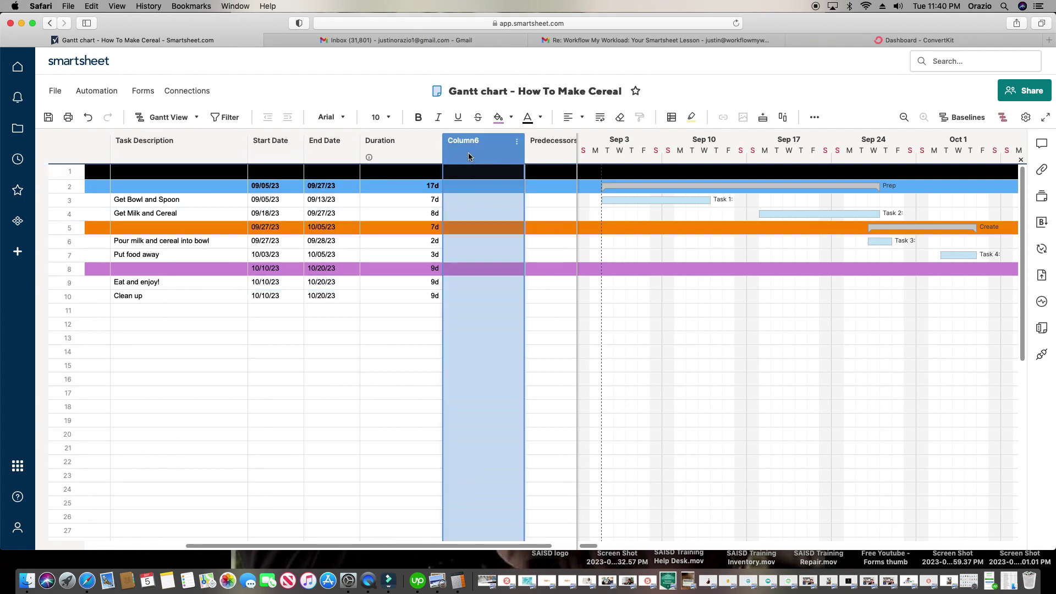
pyautogui.rightClick(468, 156)
pyautogui.click(512, 208)
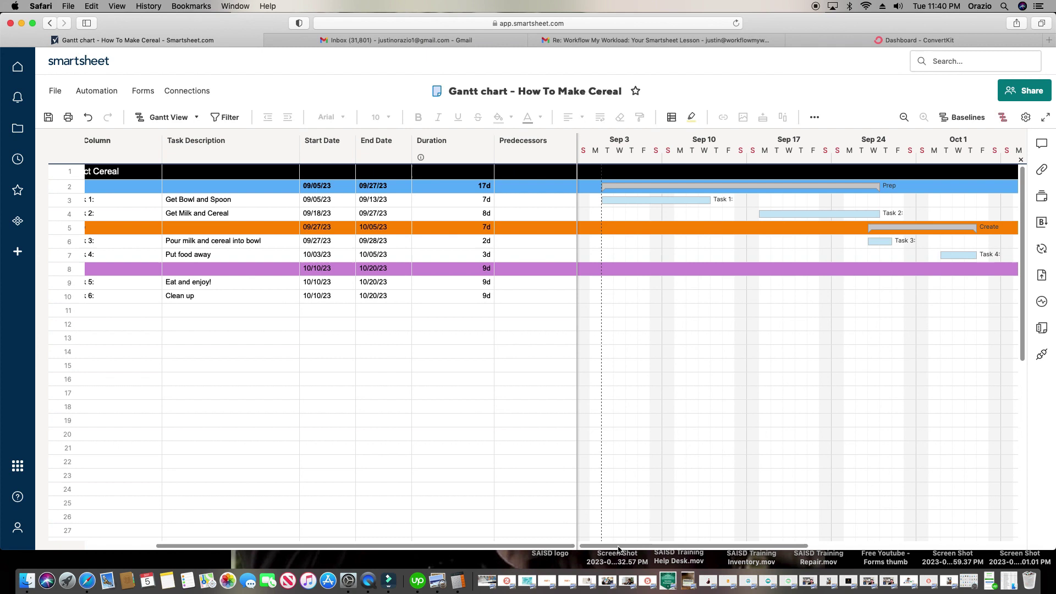
pyautogui.moveTo(617, 546); pyautogui.dragTo(627, 544)
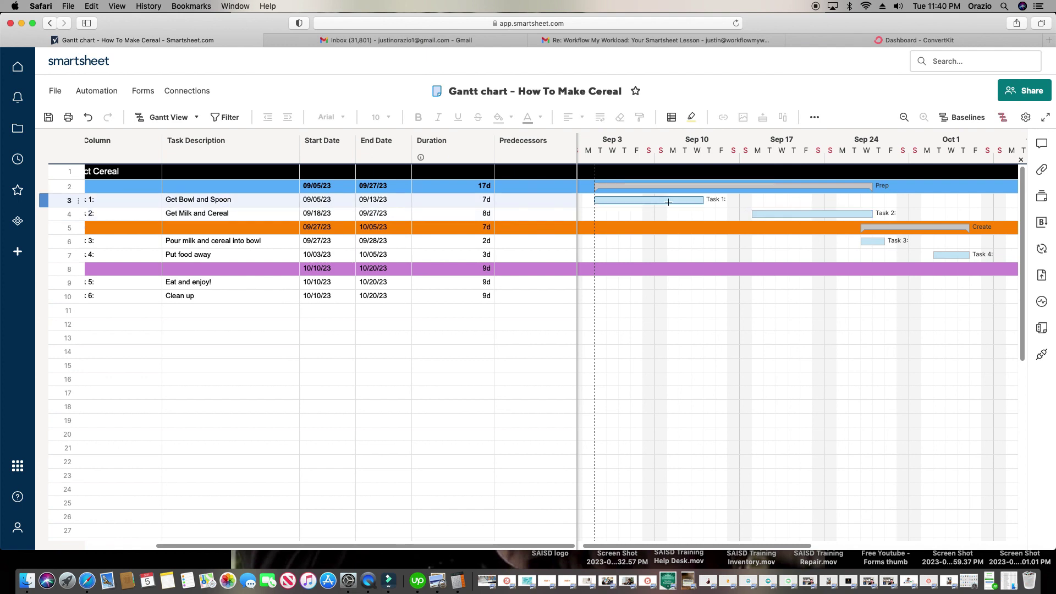
# Step: Link Task 1 as Get Milk and Cereal's predecessor by dragging between their Gantt bars
pyautogui.click(42, 200)
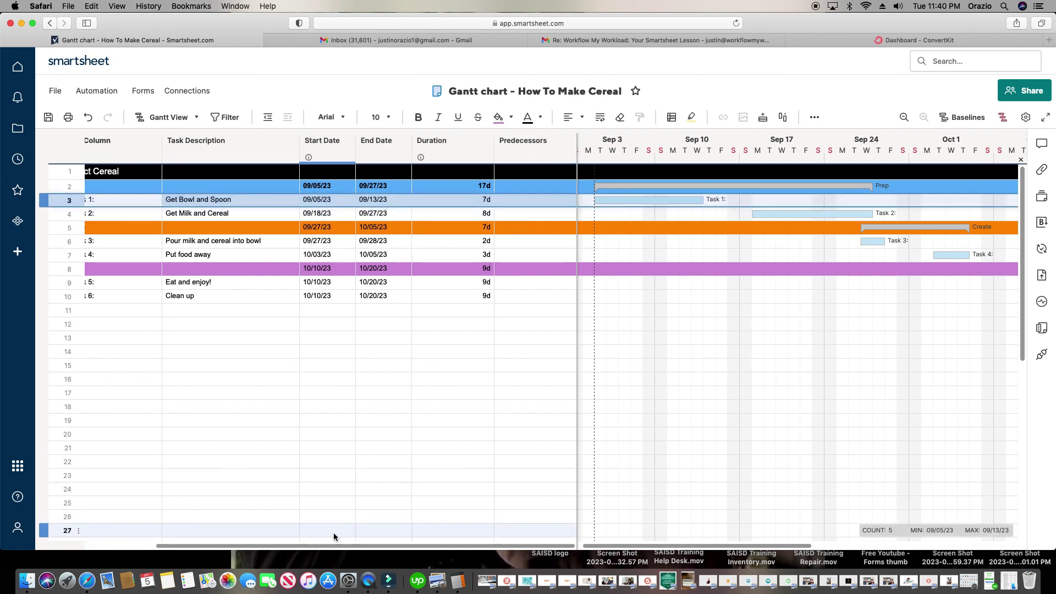
pyautogui.moveTo(328, 546); pyautogui.dragTo(258, 546)
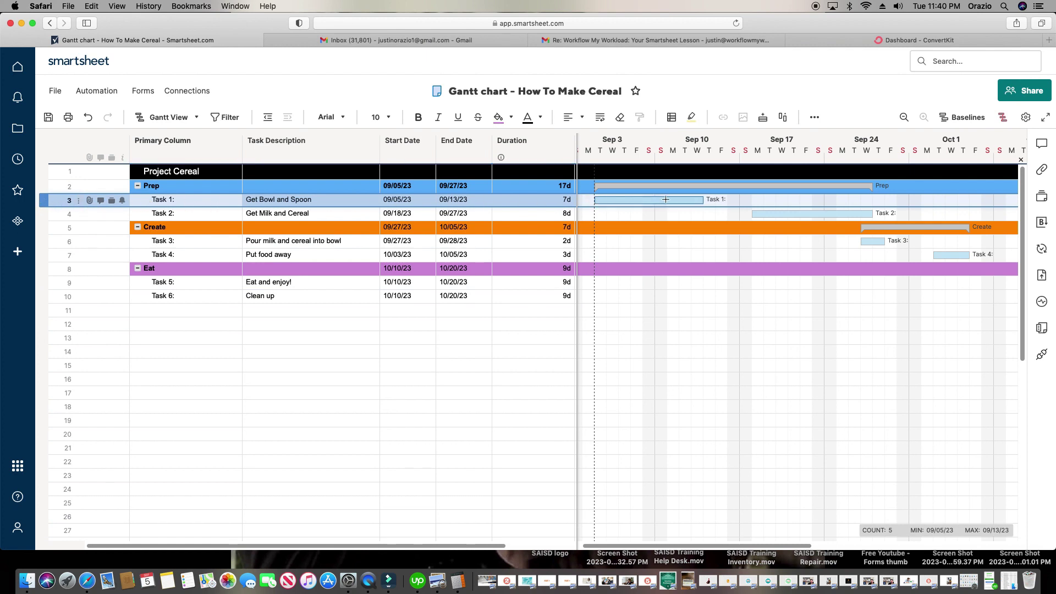
pyautogui.click(767, 213)
pyautogui.click(37, 213)
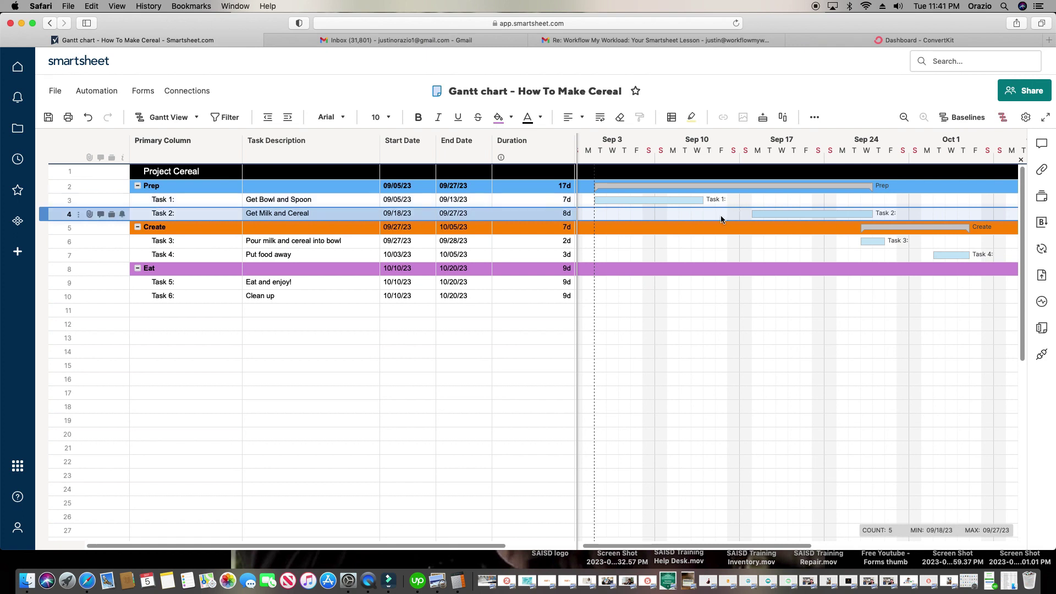
pyautogui.click(737, 361)
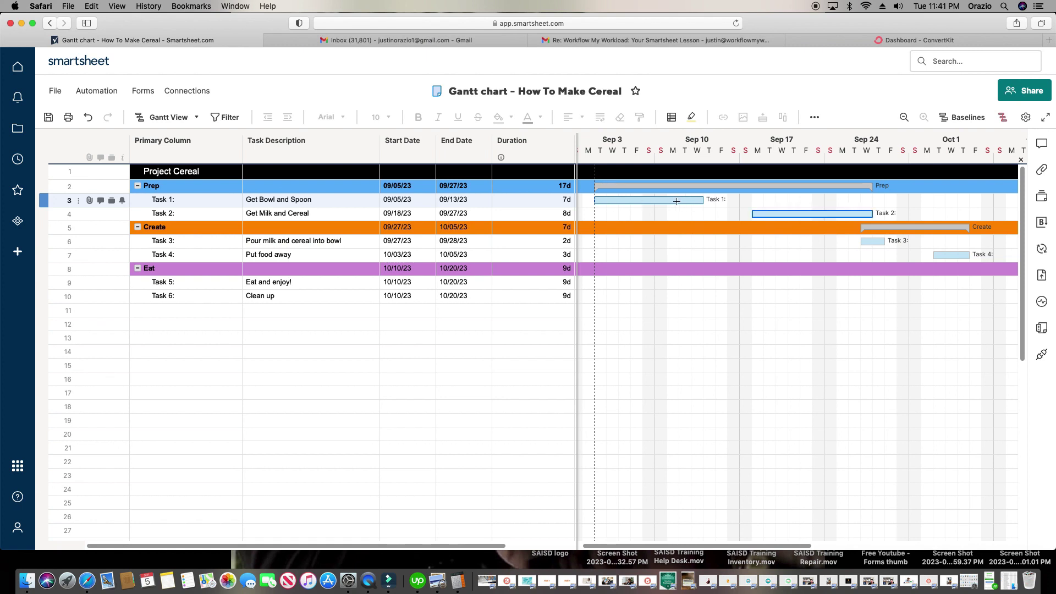
pyautogui.moveTo(677, 201); pyautogui.dragTo(758, 213)
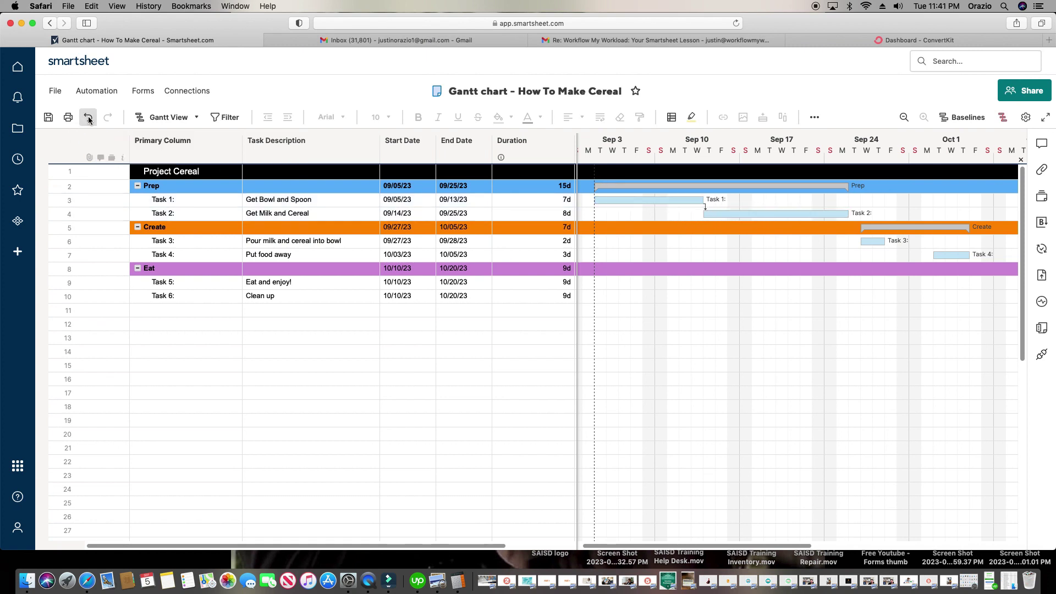
# Step: Undo the Task 1 to Task 2 link, relink the bars, and select Task 2's predecessor entry
pyautogui.press('super+z')
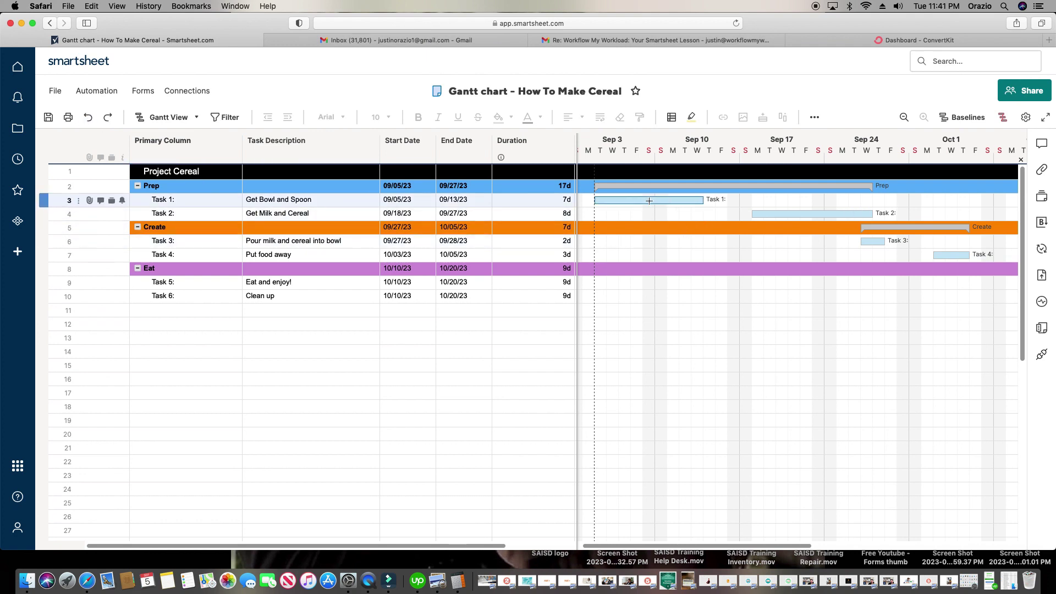
pyautogui.moveTo(649, 200); pyautogui.dragTo(754, 212)
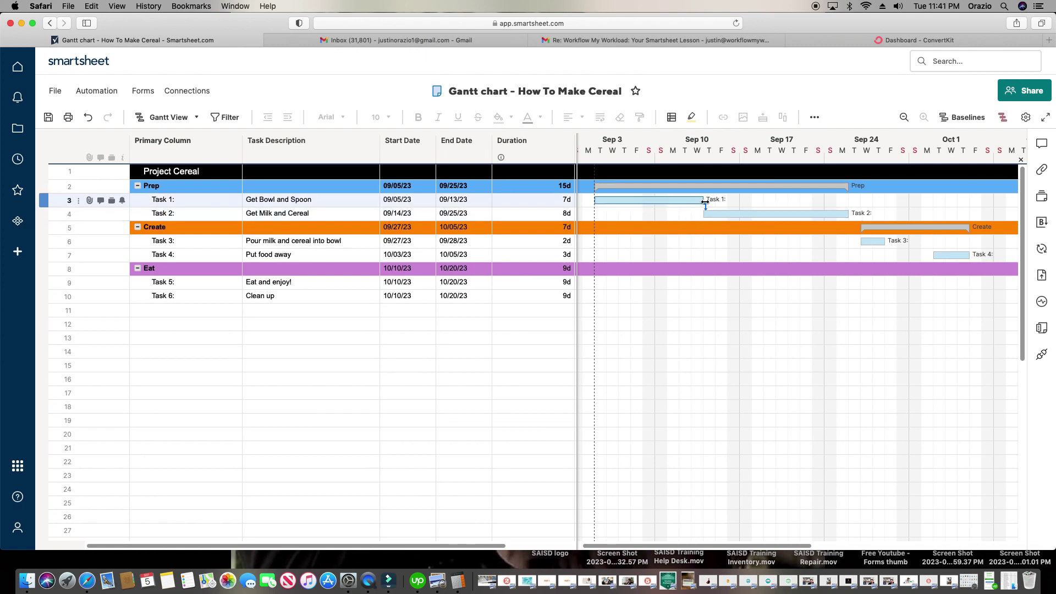
pyautogui.moveTo(495, 546); pyautogui.dragTo(548, 546)
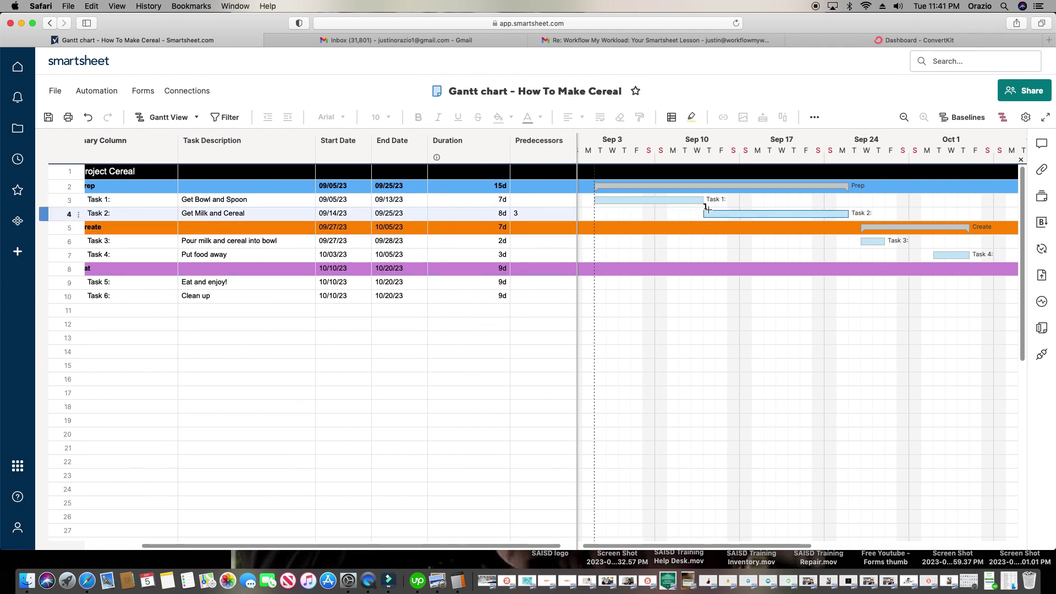
pyautogui.click(525, 215)
pyautogui.press('BackSpace')
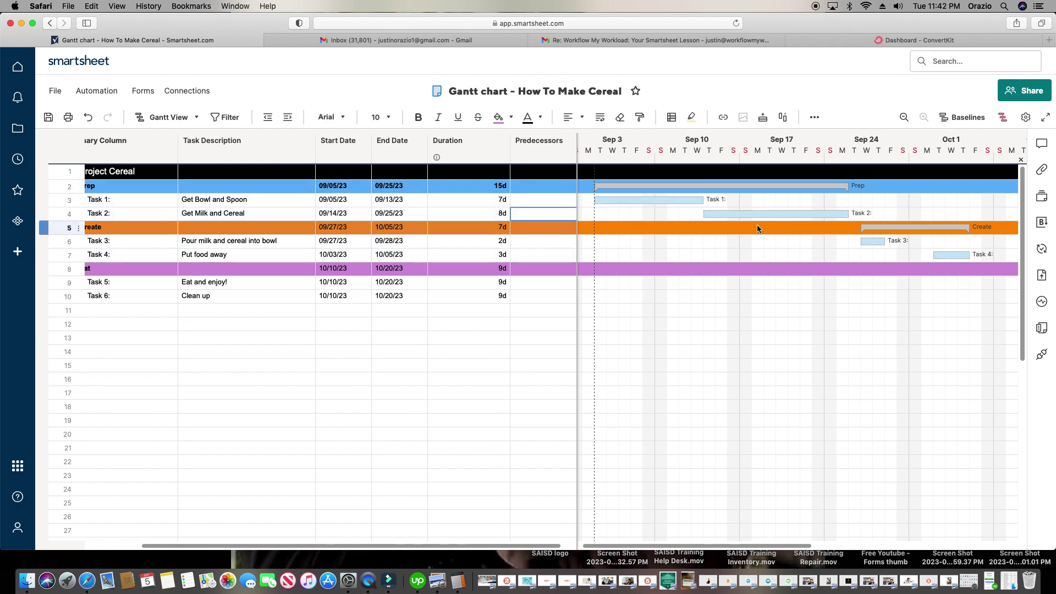
pyautogui.moveTo(702, 215); pyautogui.dragTo(727, 214)
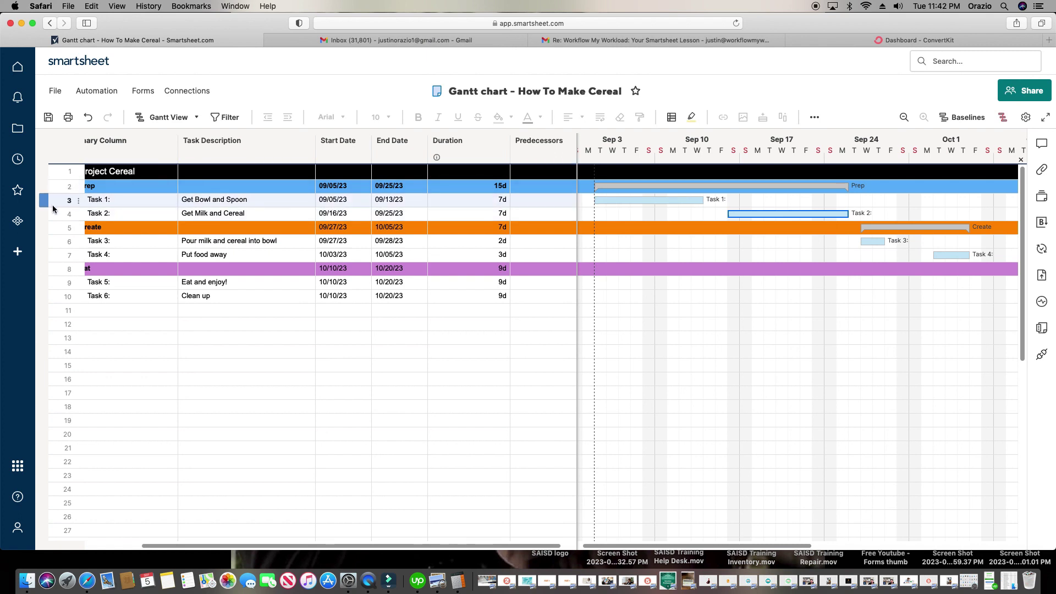
pyautogui.click(525, 213)
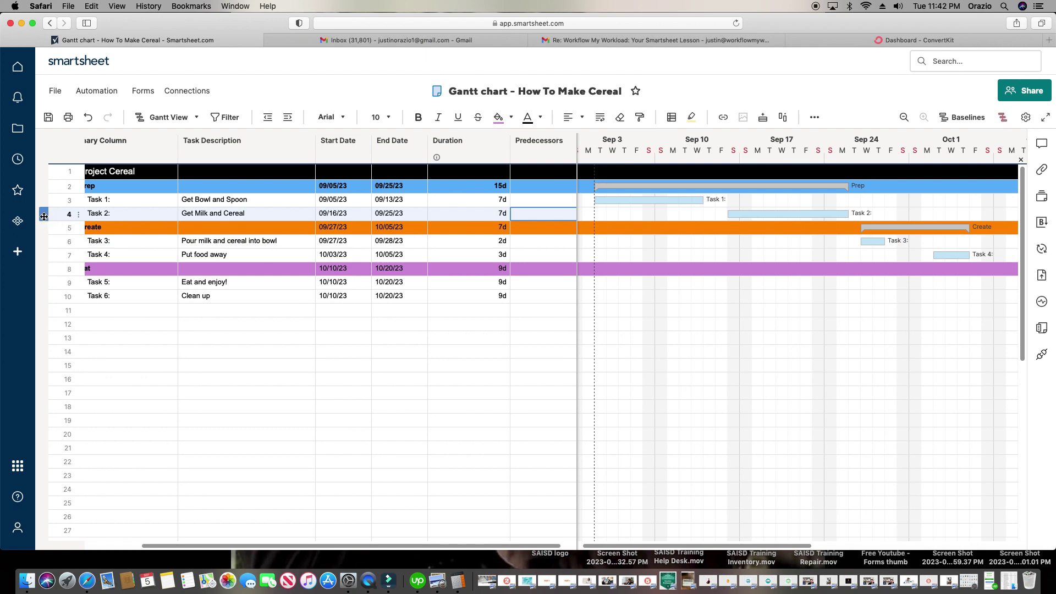
pyautogui.click(44, 216)
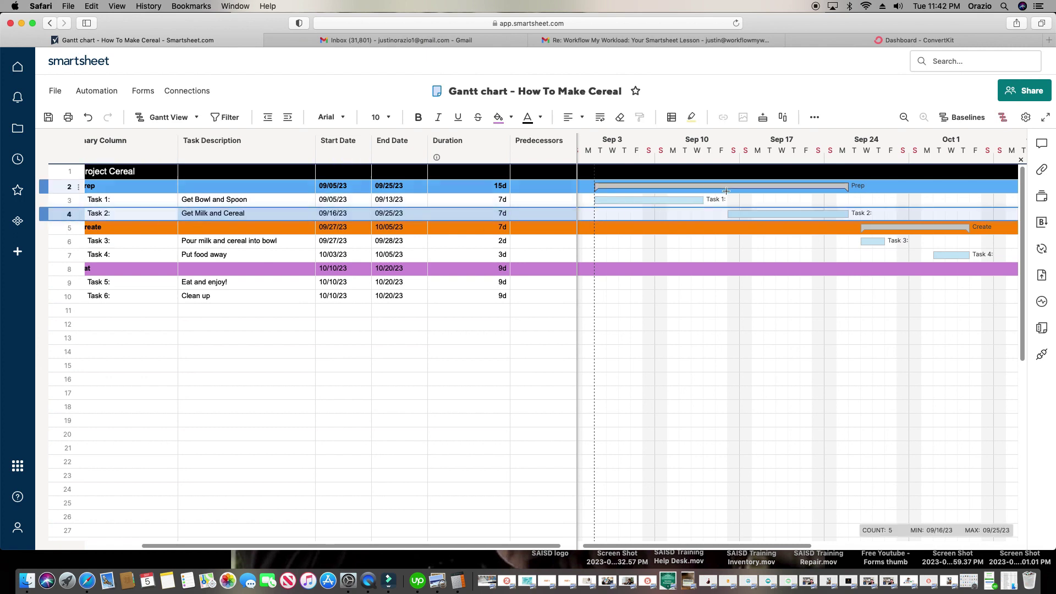
pyautogui.click(541, 213)
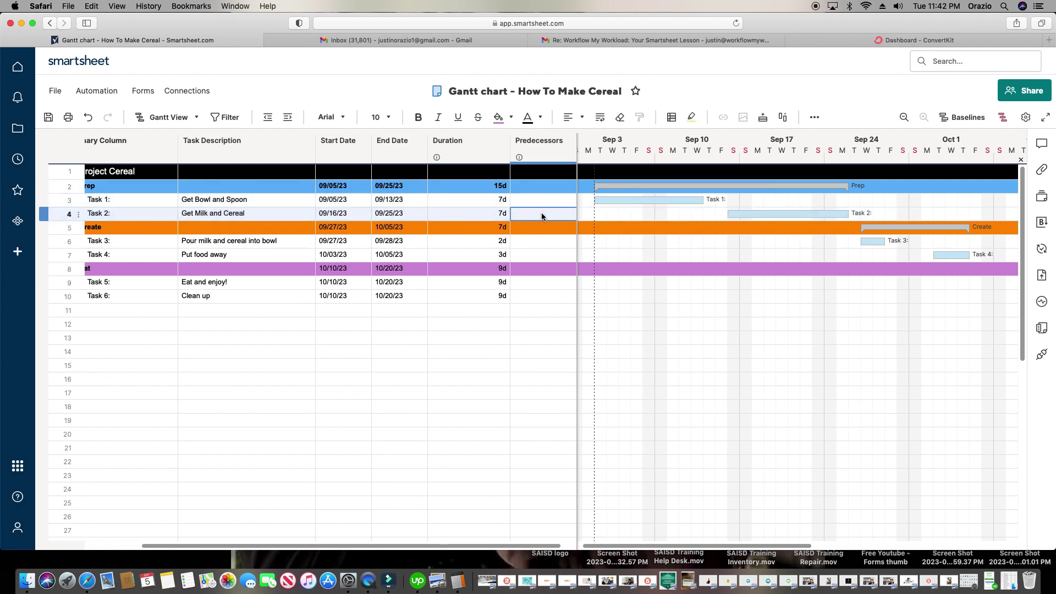
pyautogui.click(46, 214)
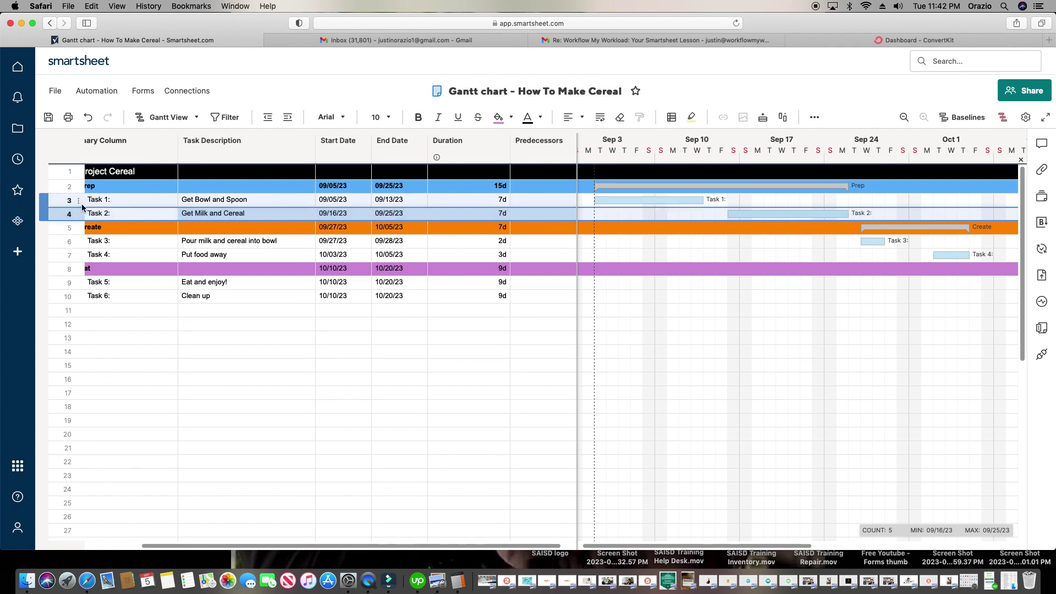
pyautogui.click(47, 199)
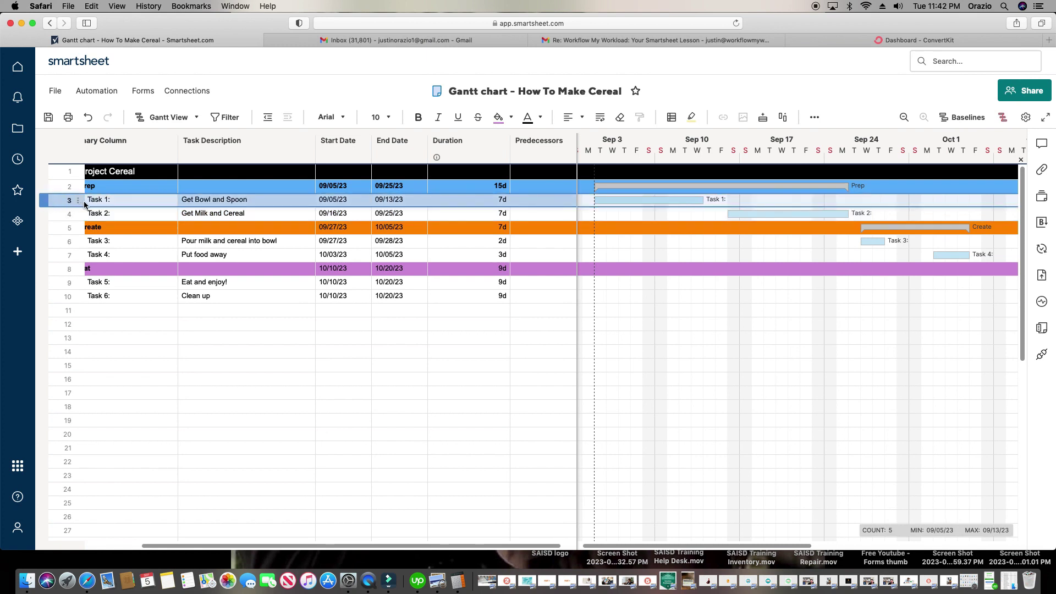
pyautogui.click(531, 216)
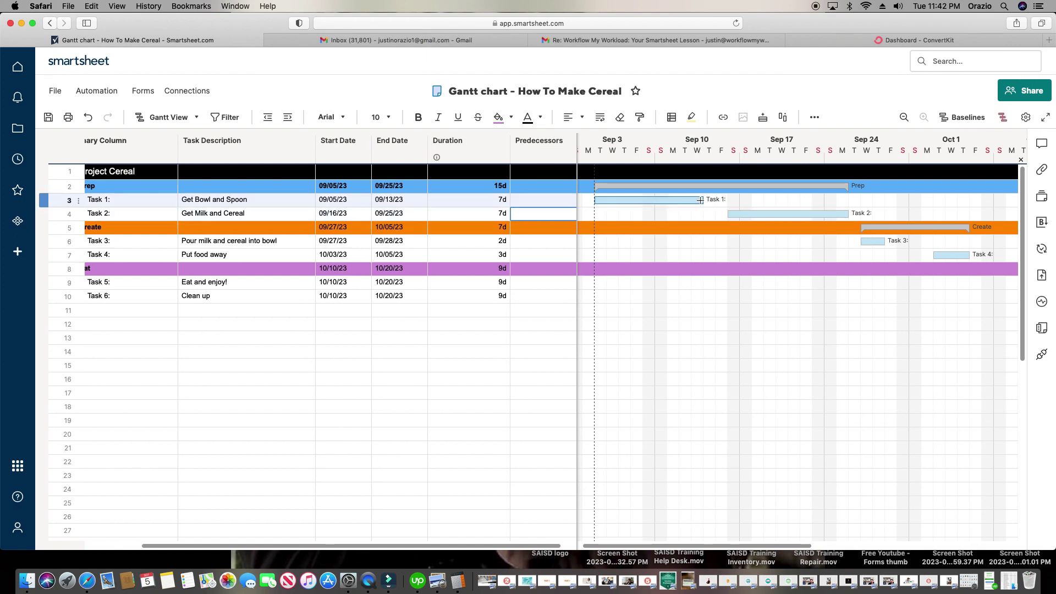
# Step: Enter predecessors 3, 4 and 6 for Task 2, Task 3 and Task 4
pyautogui.write('3')
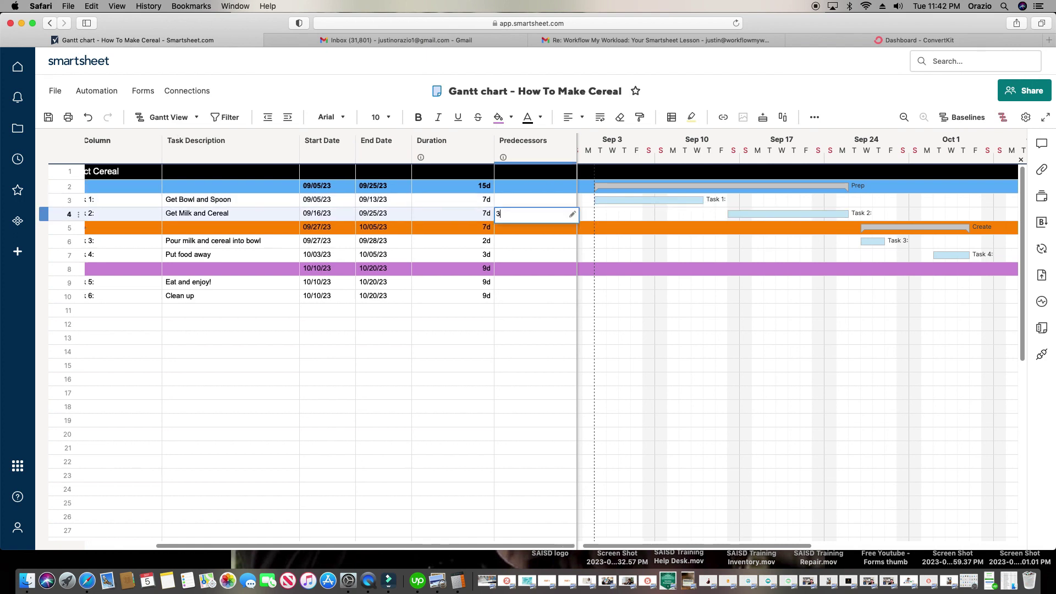
pyautogui.click(532, 232)
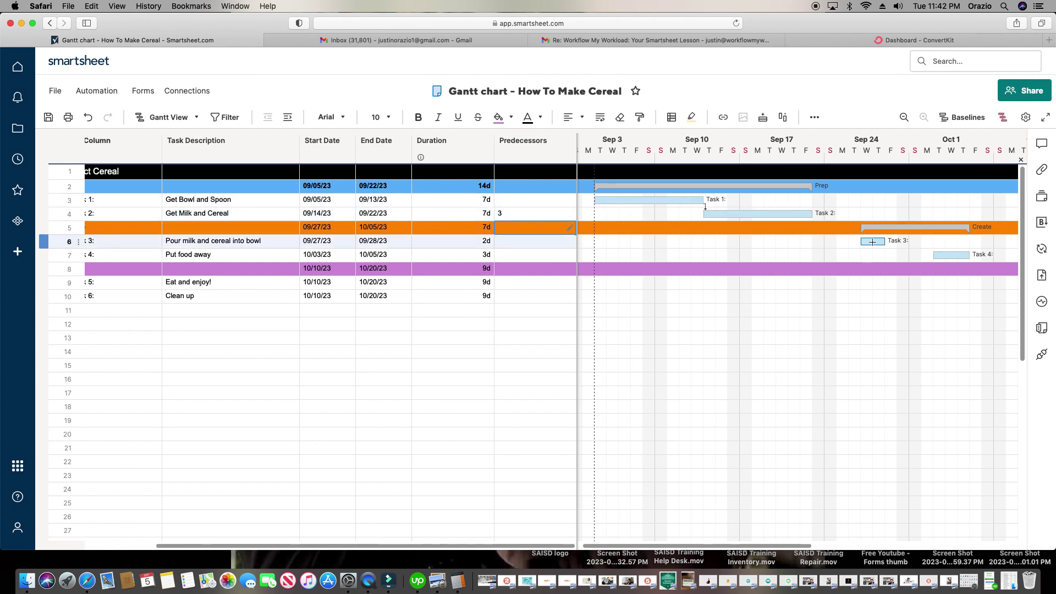
pyautogui.click(532, 243)
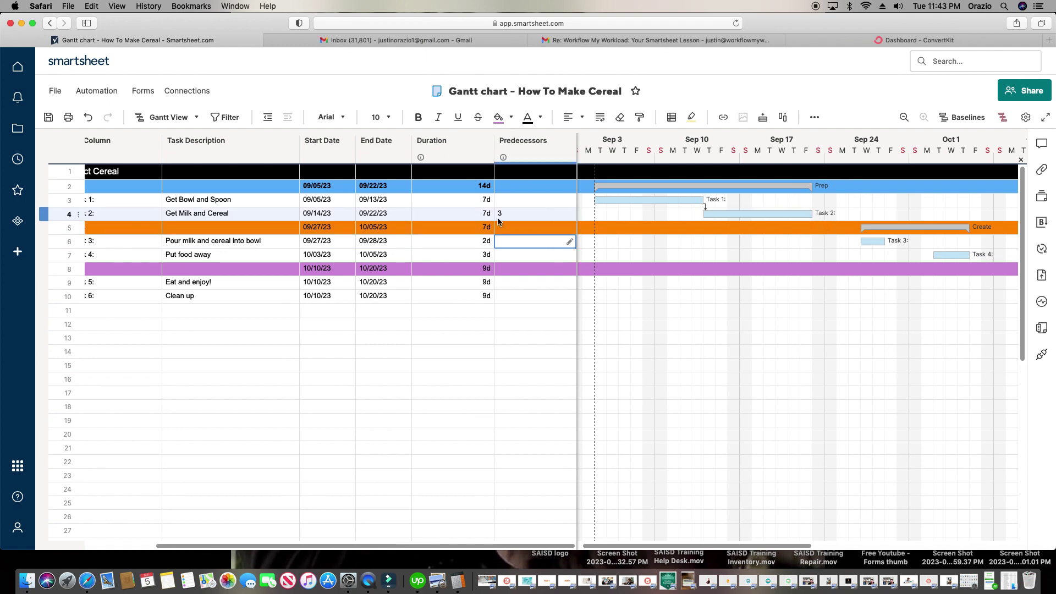
pyautogui.click(65, 216)
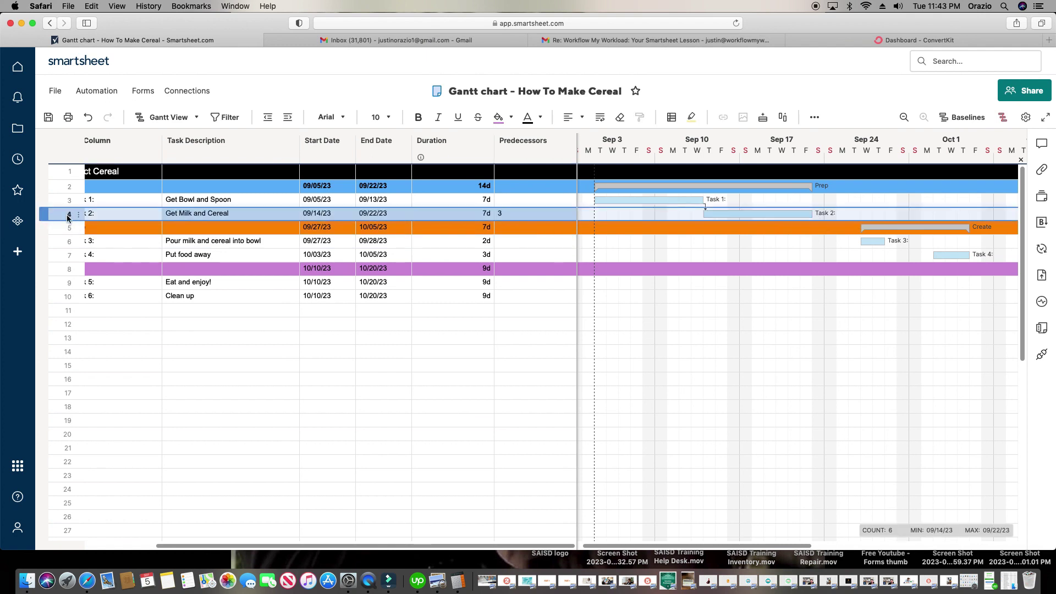
pyautogui.click(526, 242)
pyautogui.write('4')
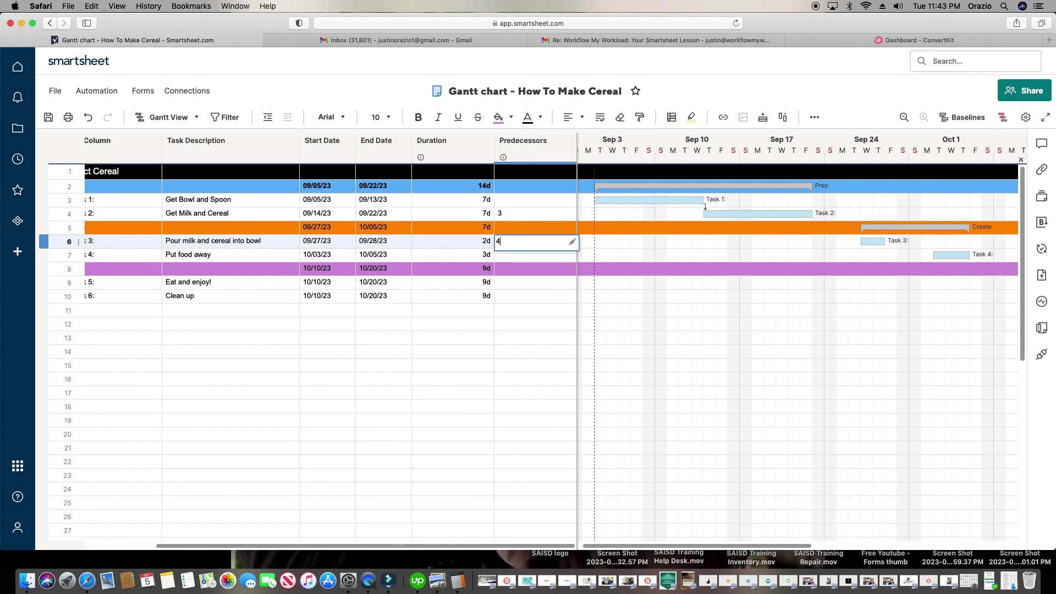
pyautogui.press('Return')
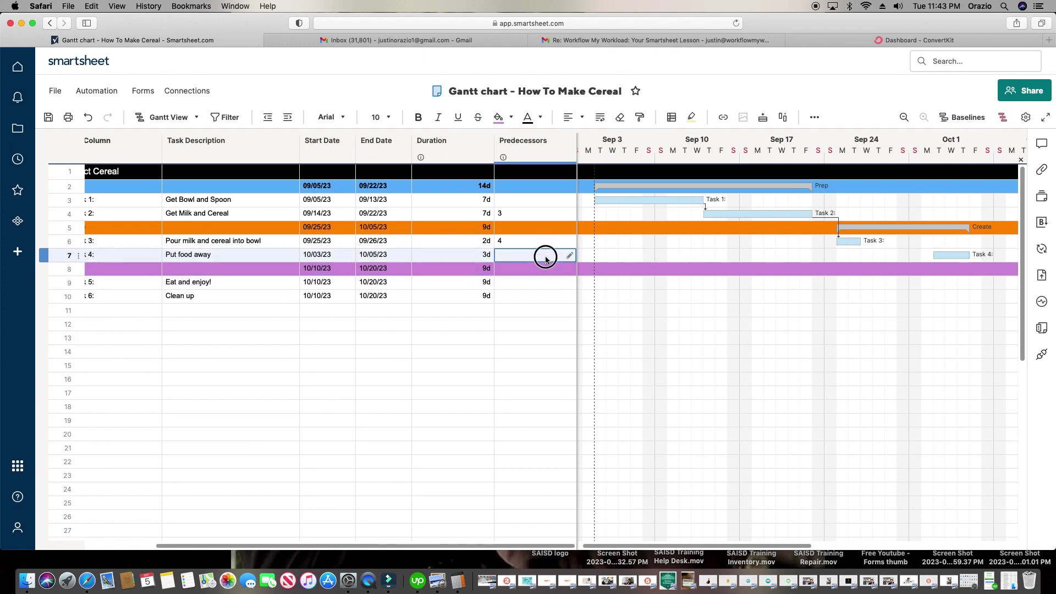
pyautogui.click(524, 259)
pyautogui.write('6')
pyautogui.press('Return')
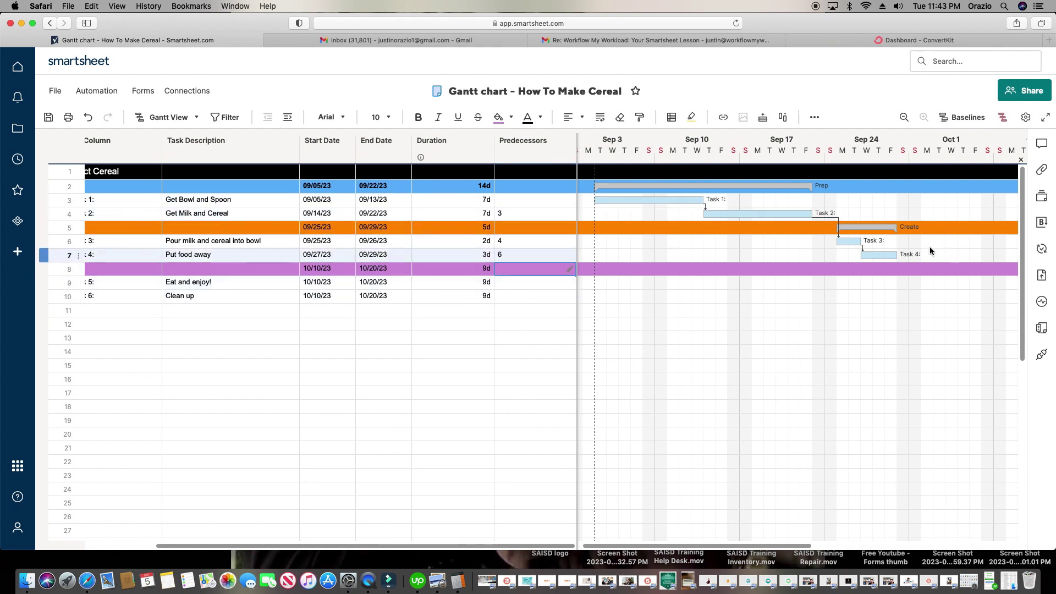
pyautogui.click(666, 200)
# Step: Color the Task 1 bar red and the Task 2 bar green, then save the sheet
pyautogui.rightClick(666, 200)
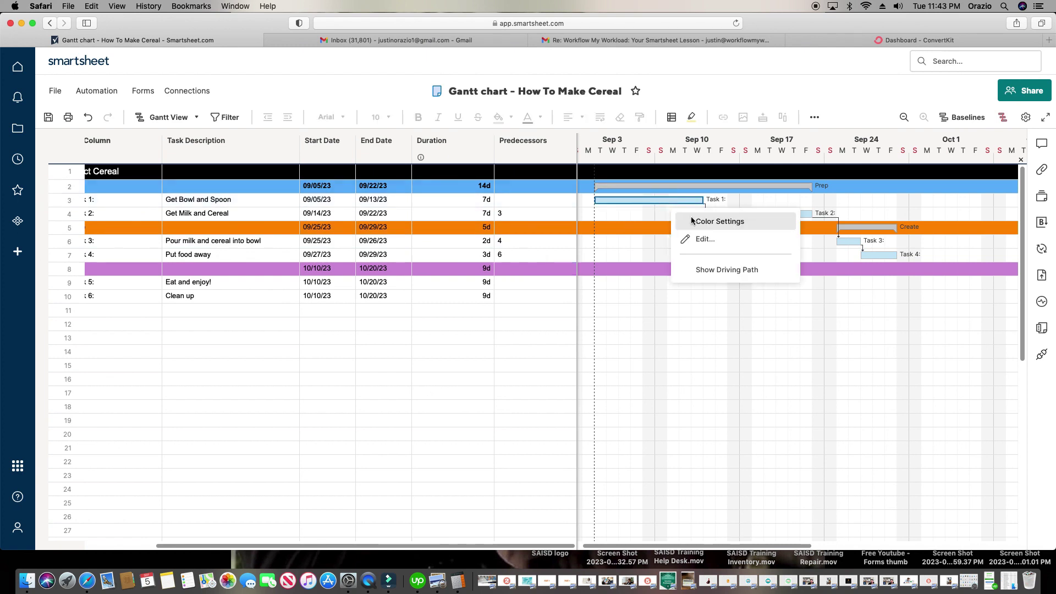
pyautogui.click(695, 223)
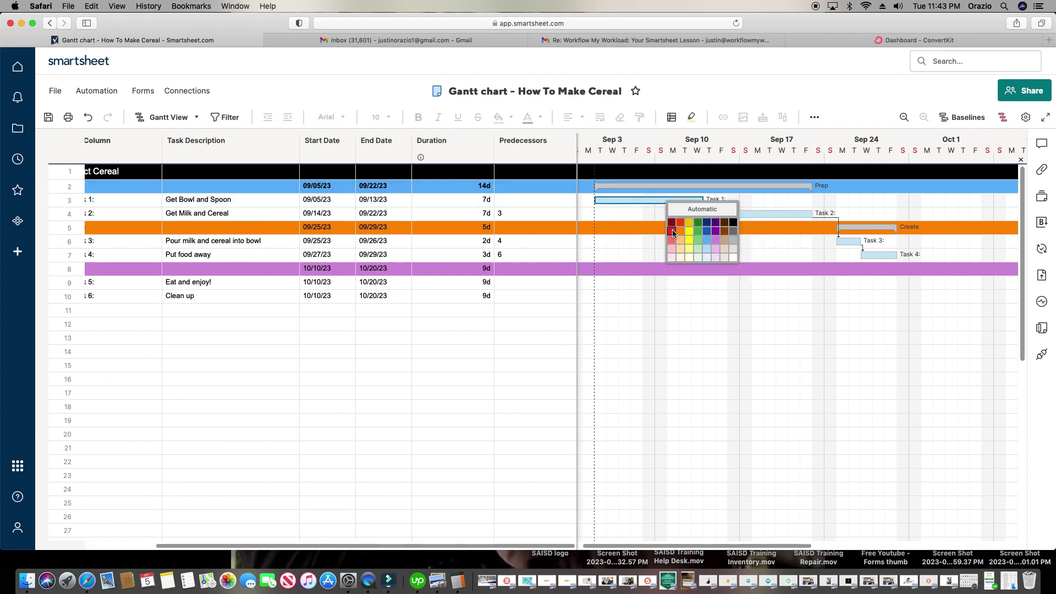
pyautogui.click(671, 232)
pyautogui.rightClick(722, 215)
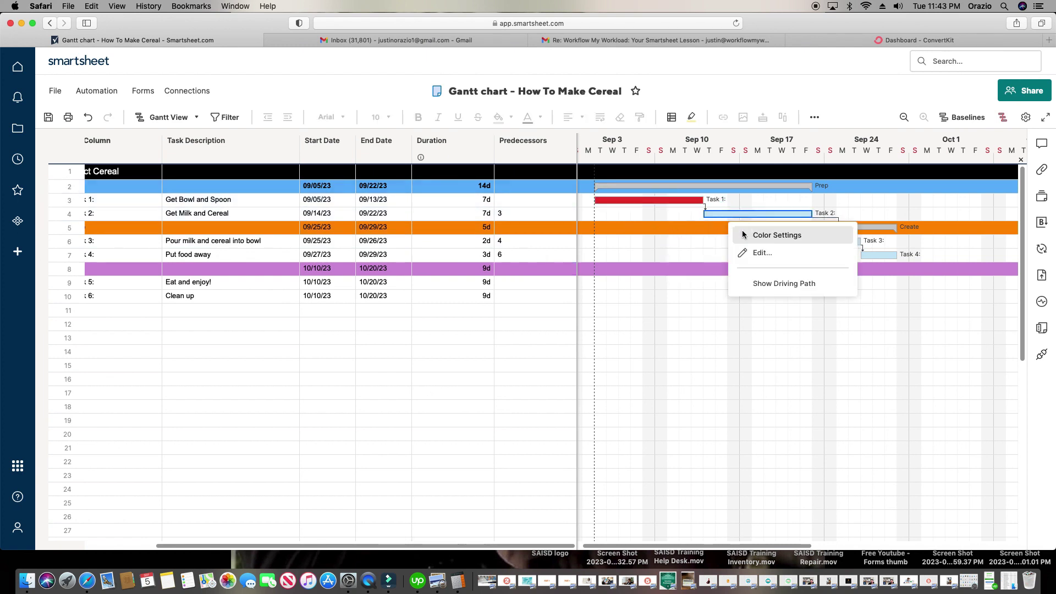
pyautogui.click(743, 235)
pyautogui.click(757, 245)
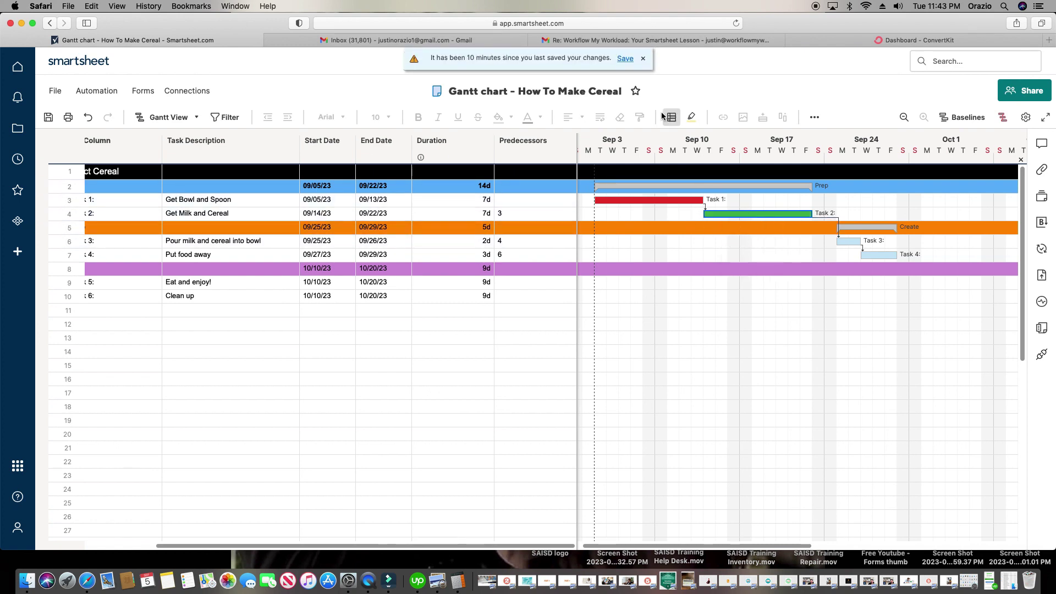
pyautogui.click(624, 59)
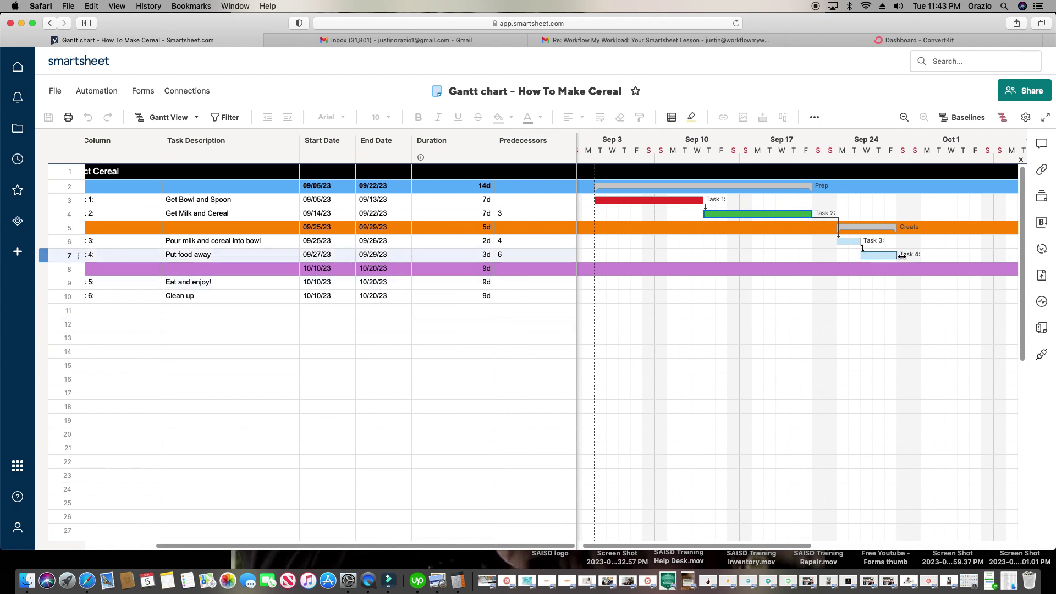
# Step: Show the driving path to Task 4 and delete Task 2's predecessor 3
pyautogui.rightClick(883, 255)
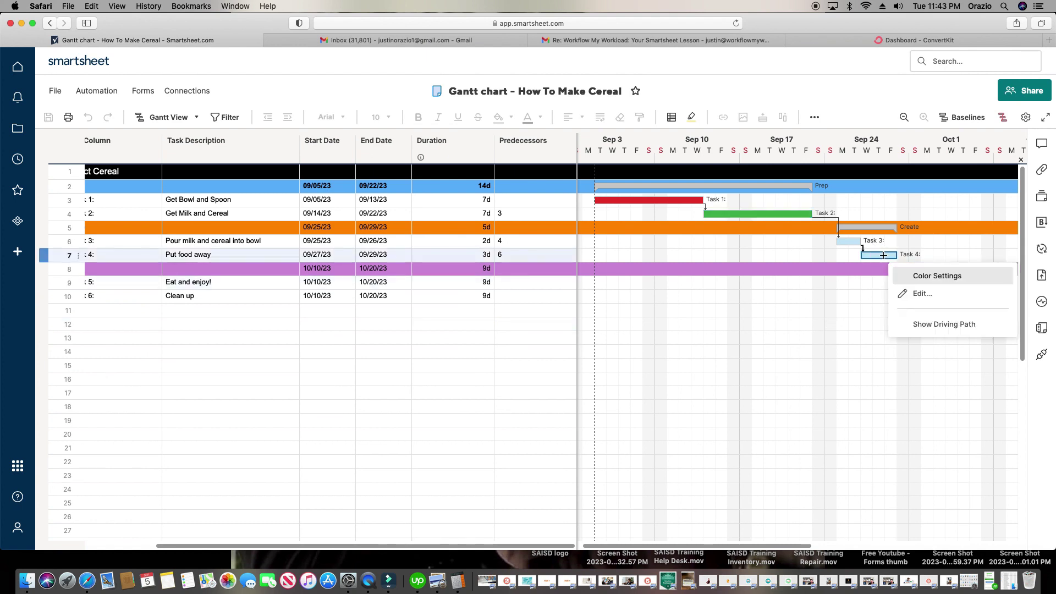
pyautogui.click(931, 324)
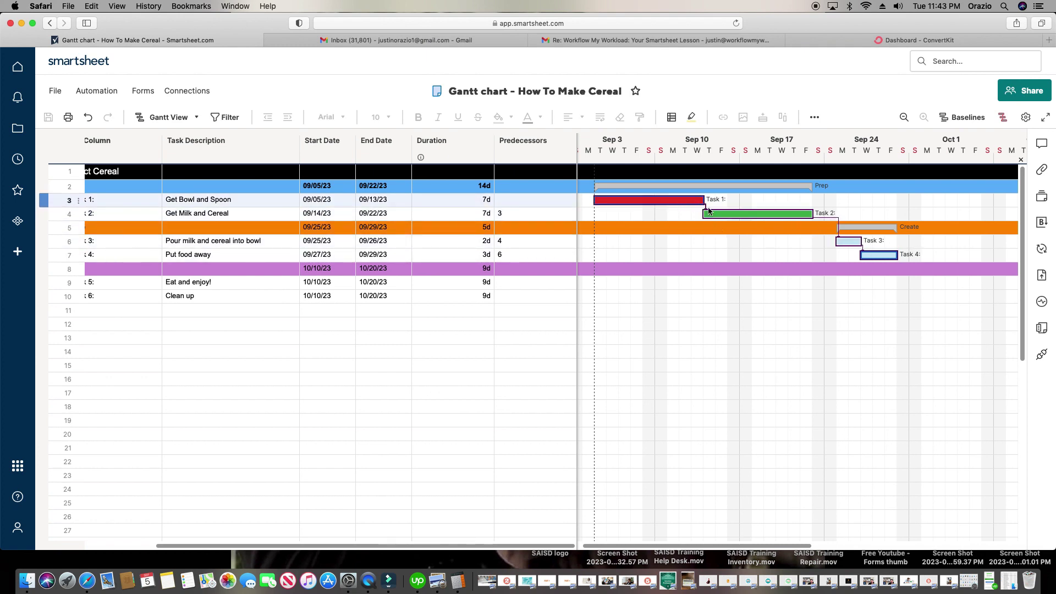
pyautogui.click(545, 218)
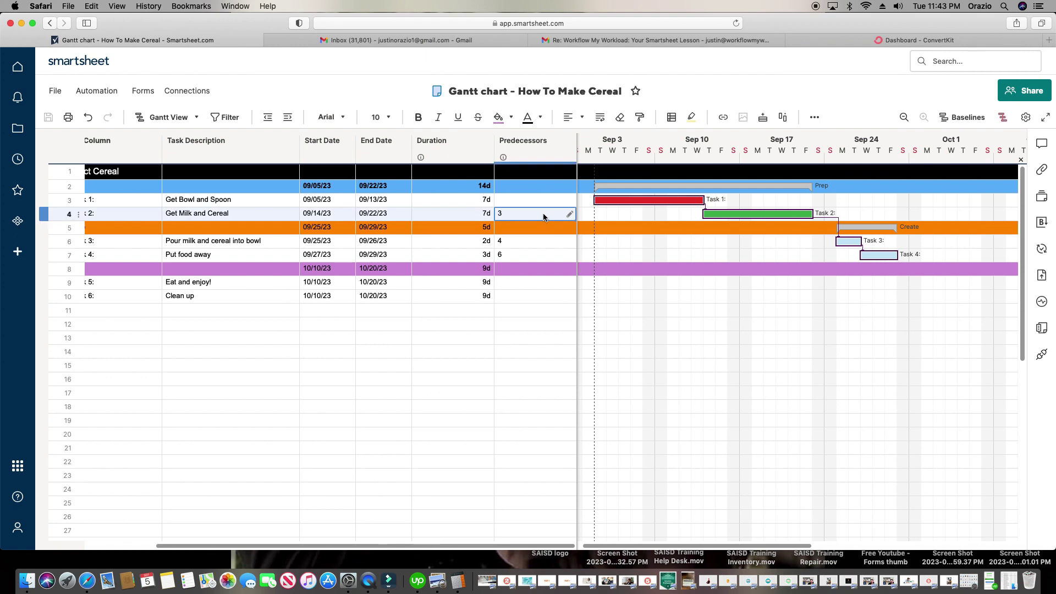
pyautogui.press('Delete')
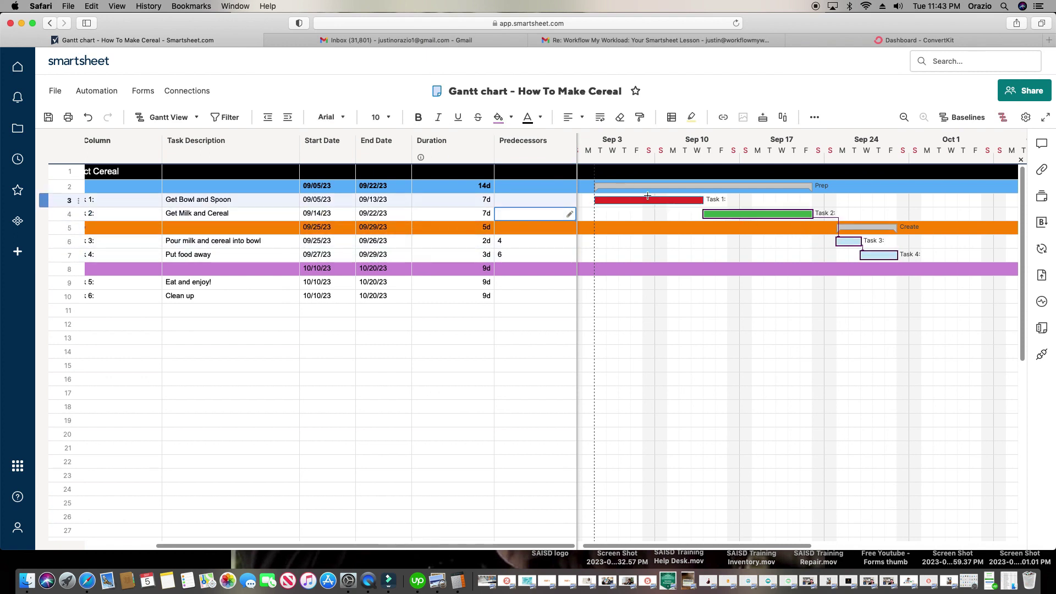
# Step: Toggle Task 4's driving path off, on, and off again so it ends hidden
pyautogui.rightClick(878, 254)
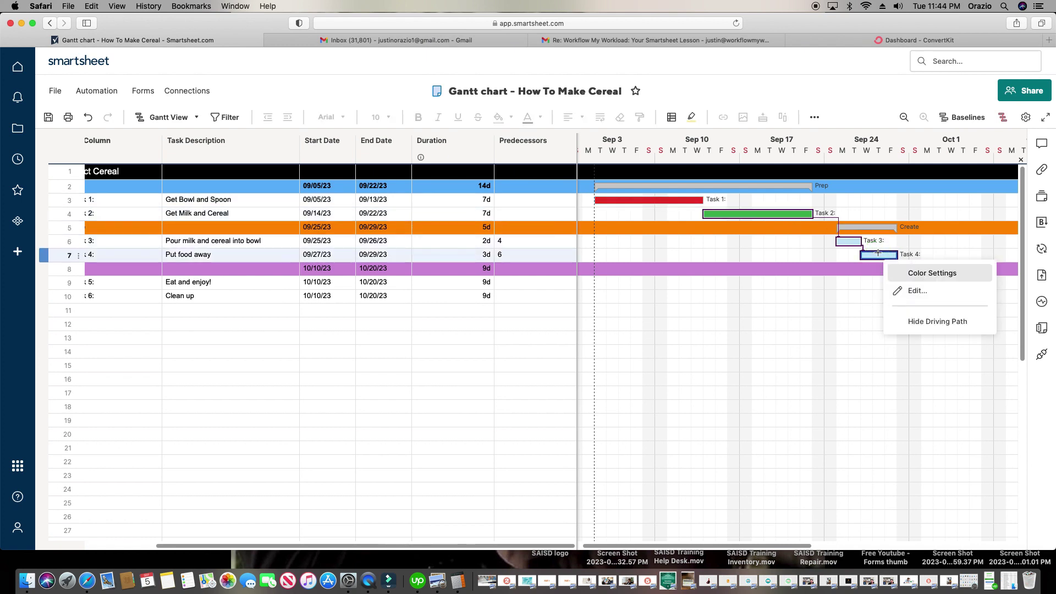
pyautogui.rightClick(874, 257)
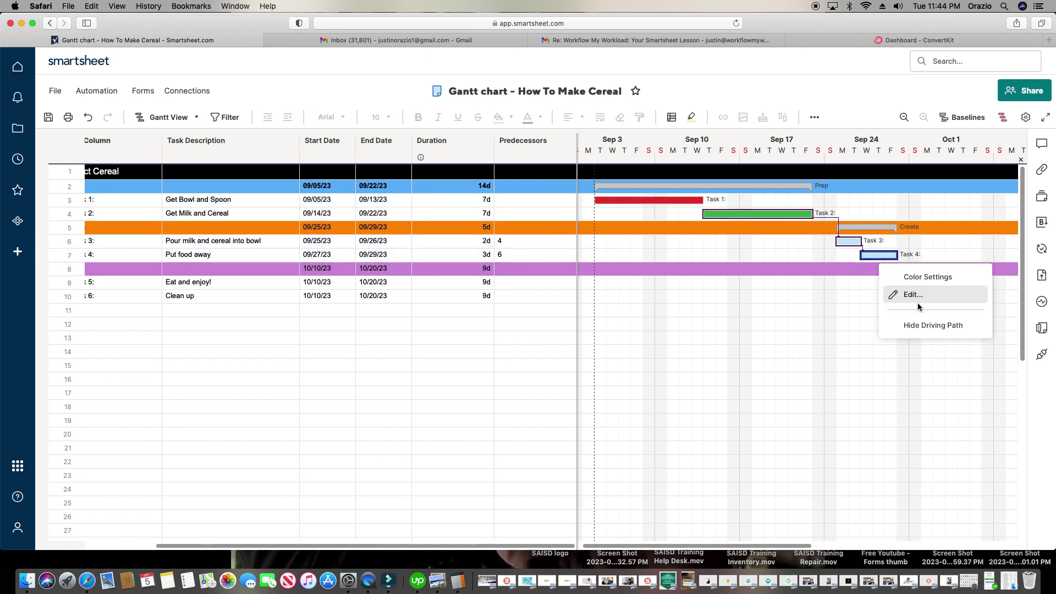
pyautogui.click(913, 325)
pyautogui.rightClick(886, 255)
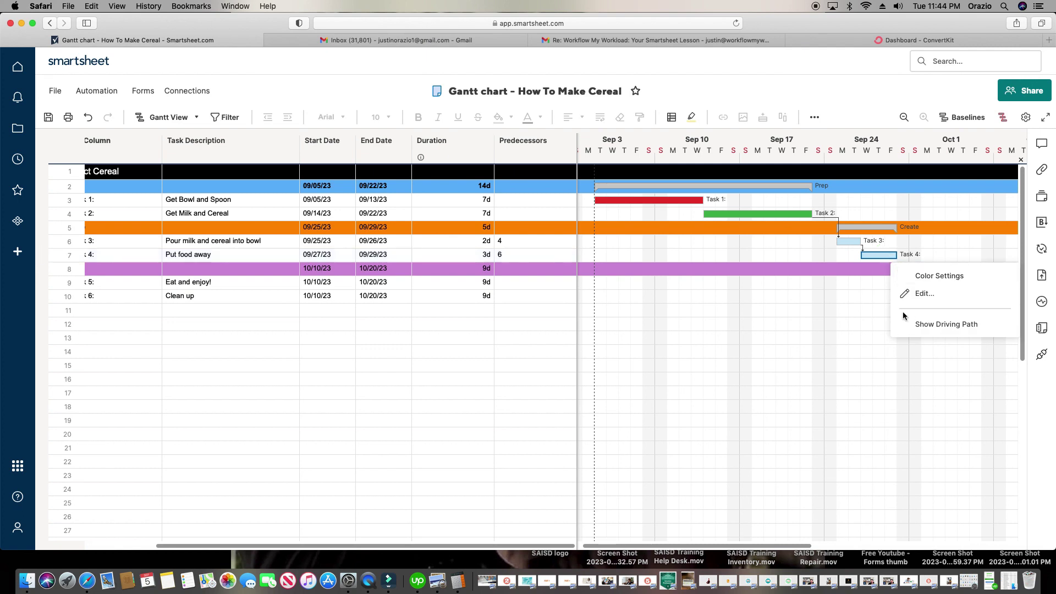
pyautogui.click(929, 324)
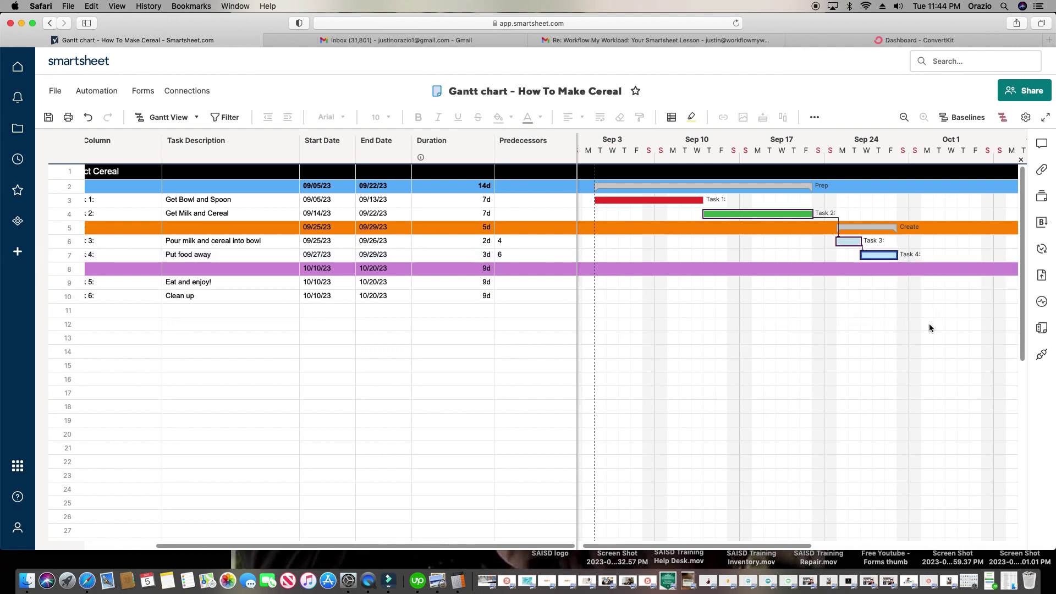
pyautogui.rightClick(890, 257)
pyautogui.click(885, 323)
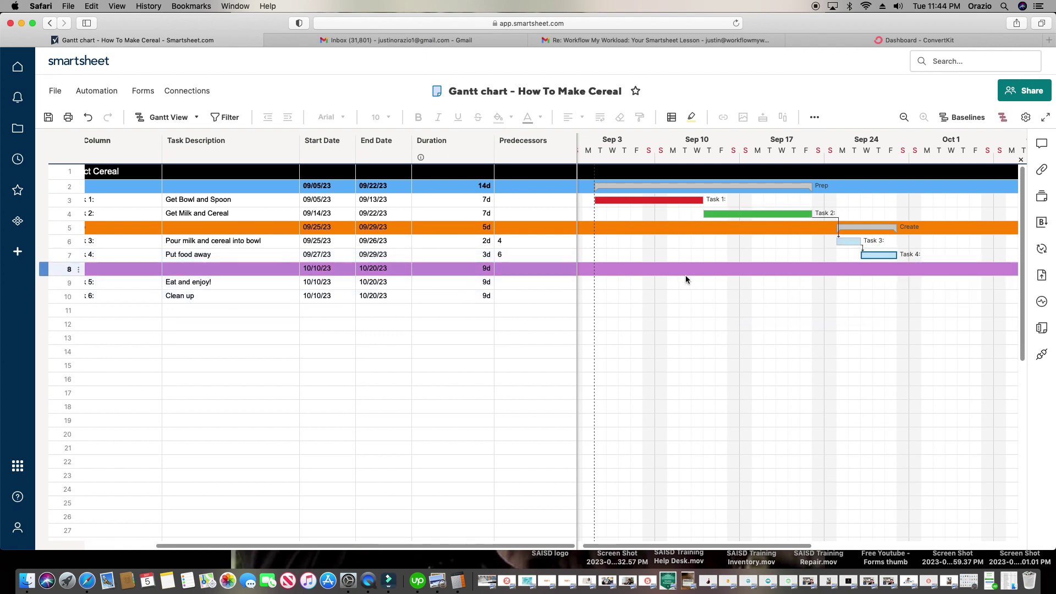
pyautogui.moveTo(497, 549); pyautogui.dragTo(412, 532)
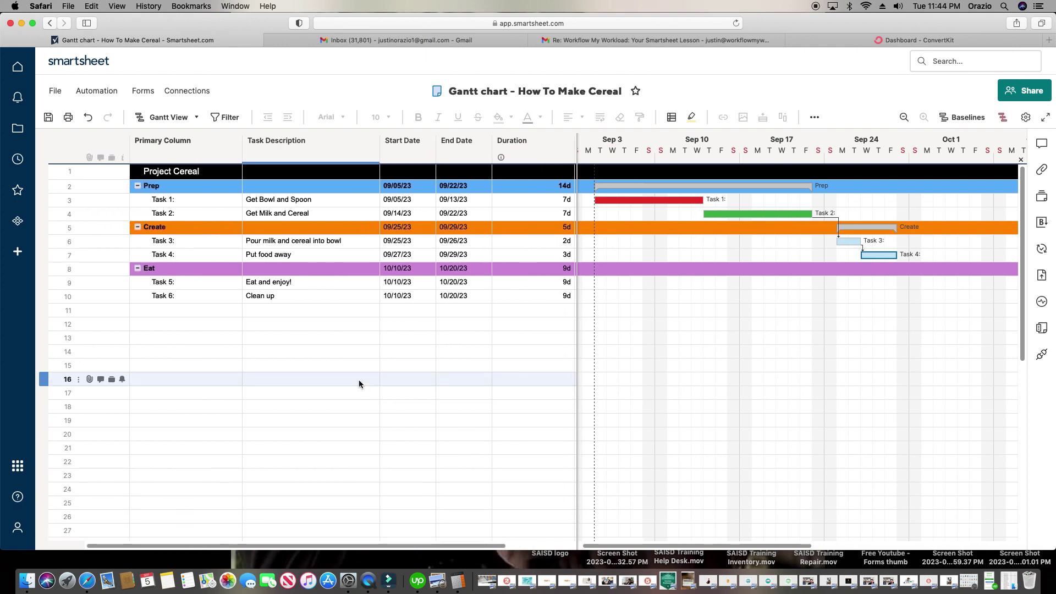